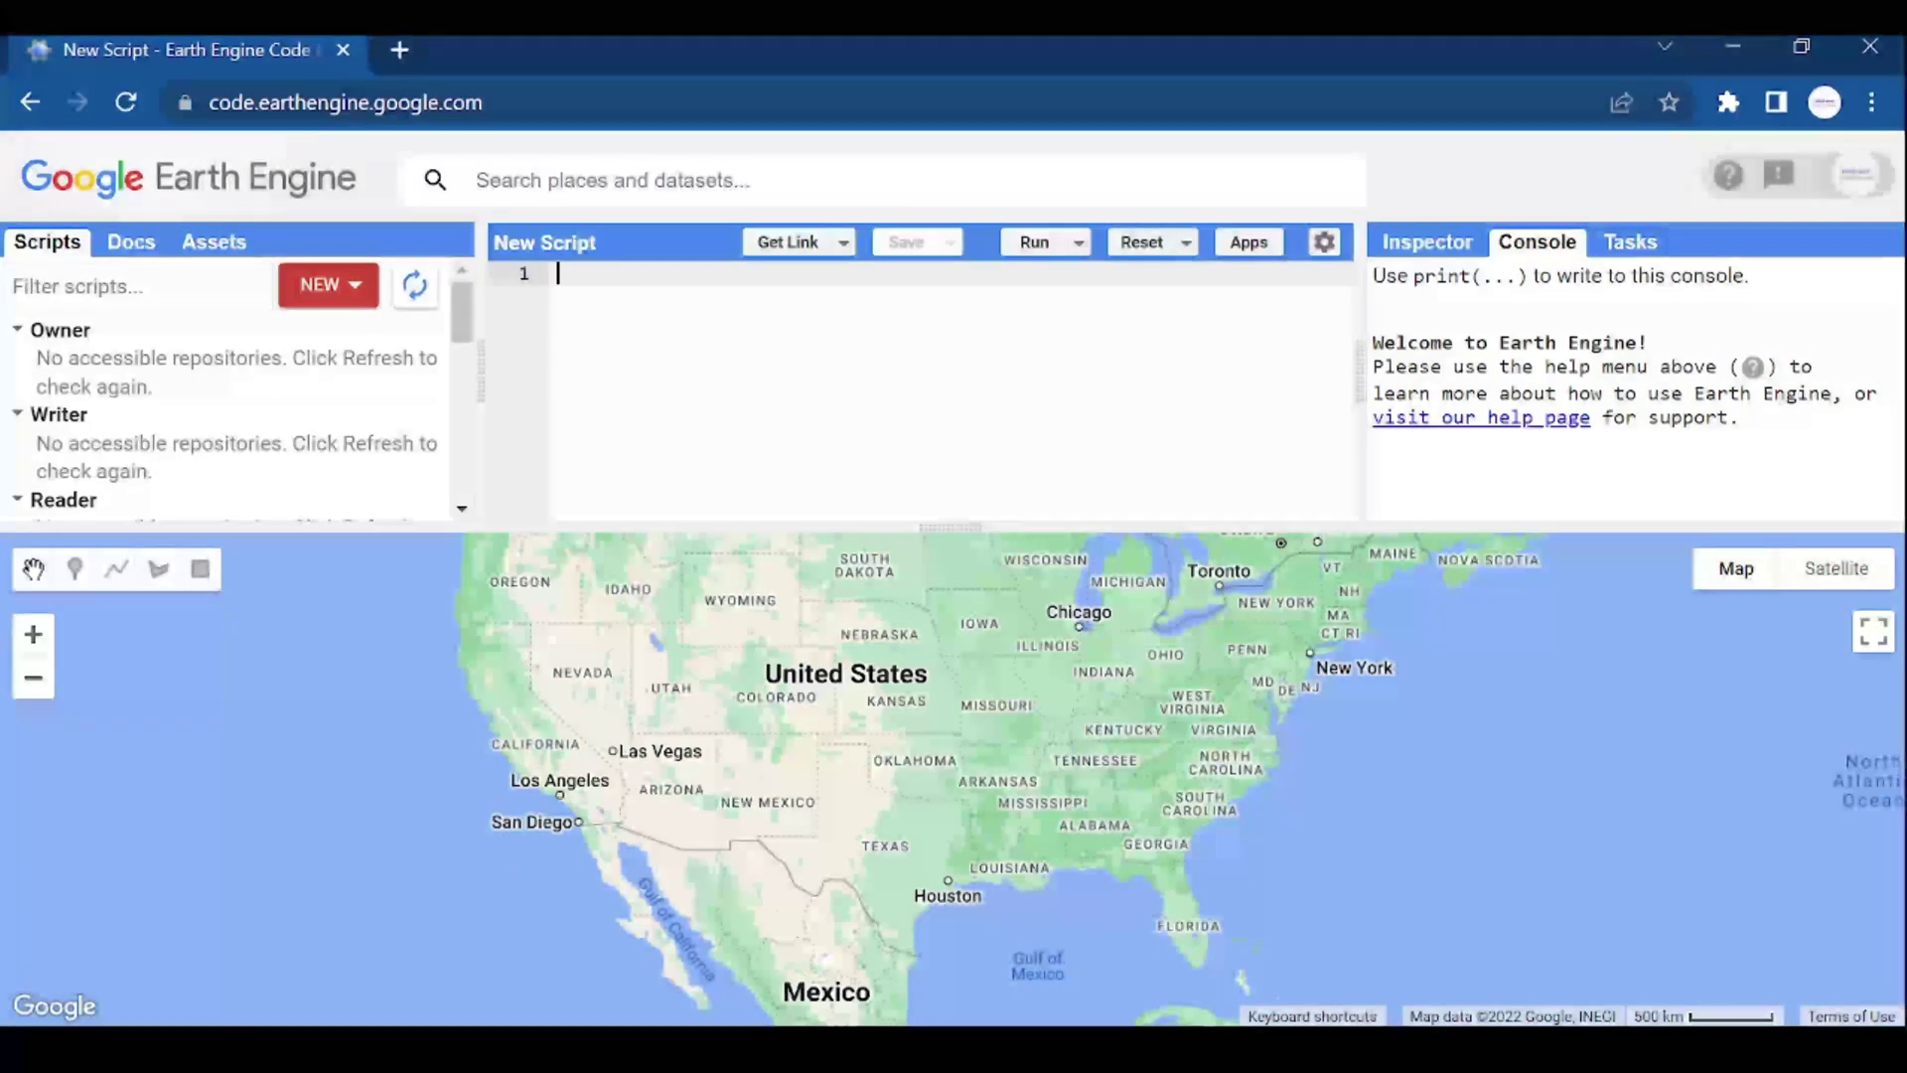
Paste the Landsat 8 NDVI script into the editor and run it over the Sundarbans
key(ctrl+v)
scroll(910, 387, up, 5)
scroll(910, 388, up, 5)
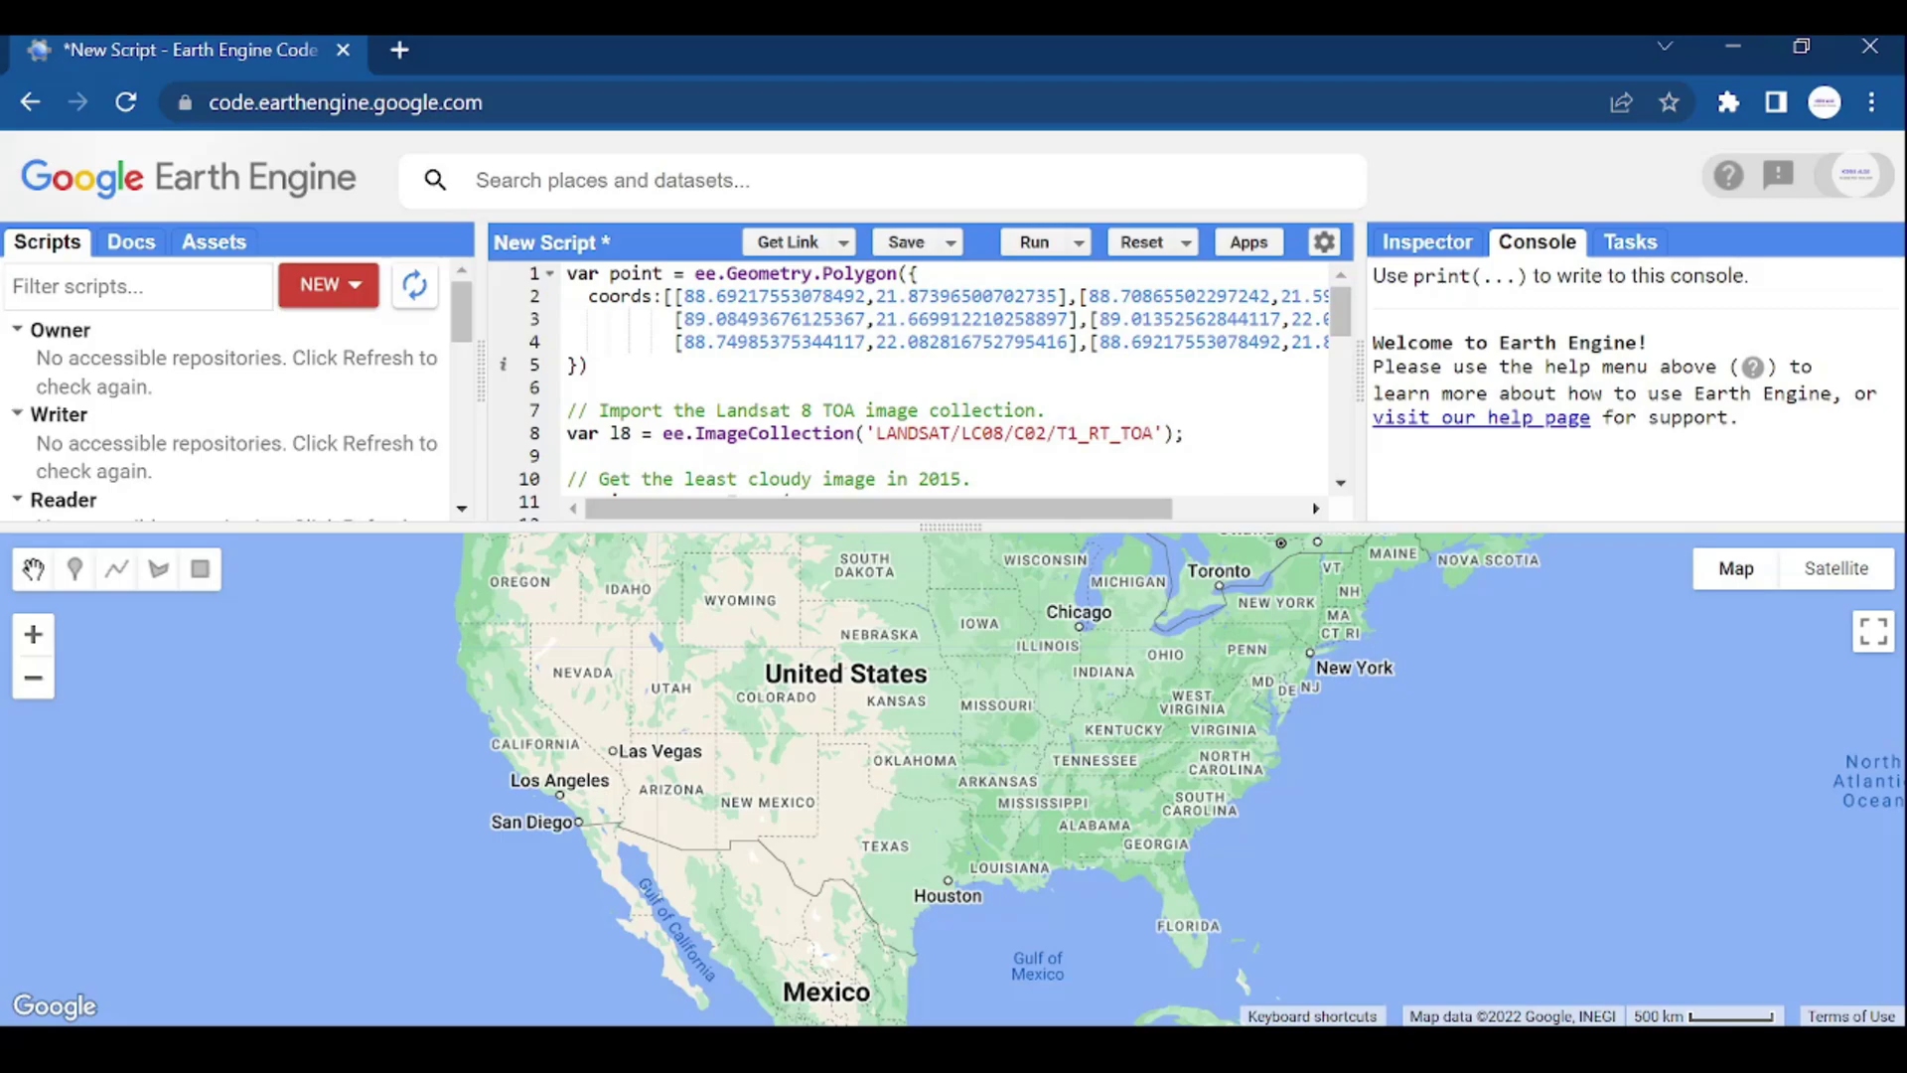
drag(949, 525, 949, 698)
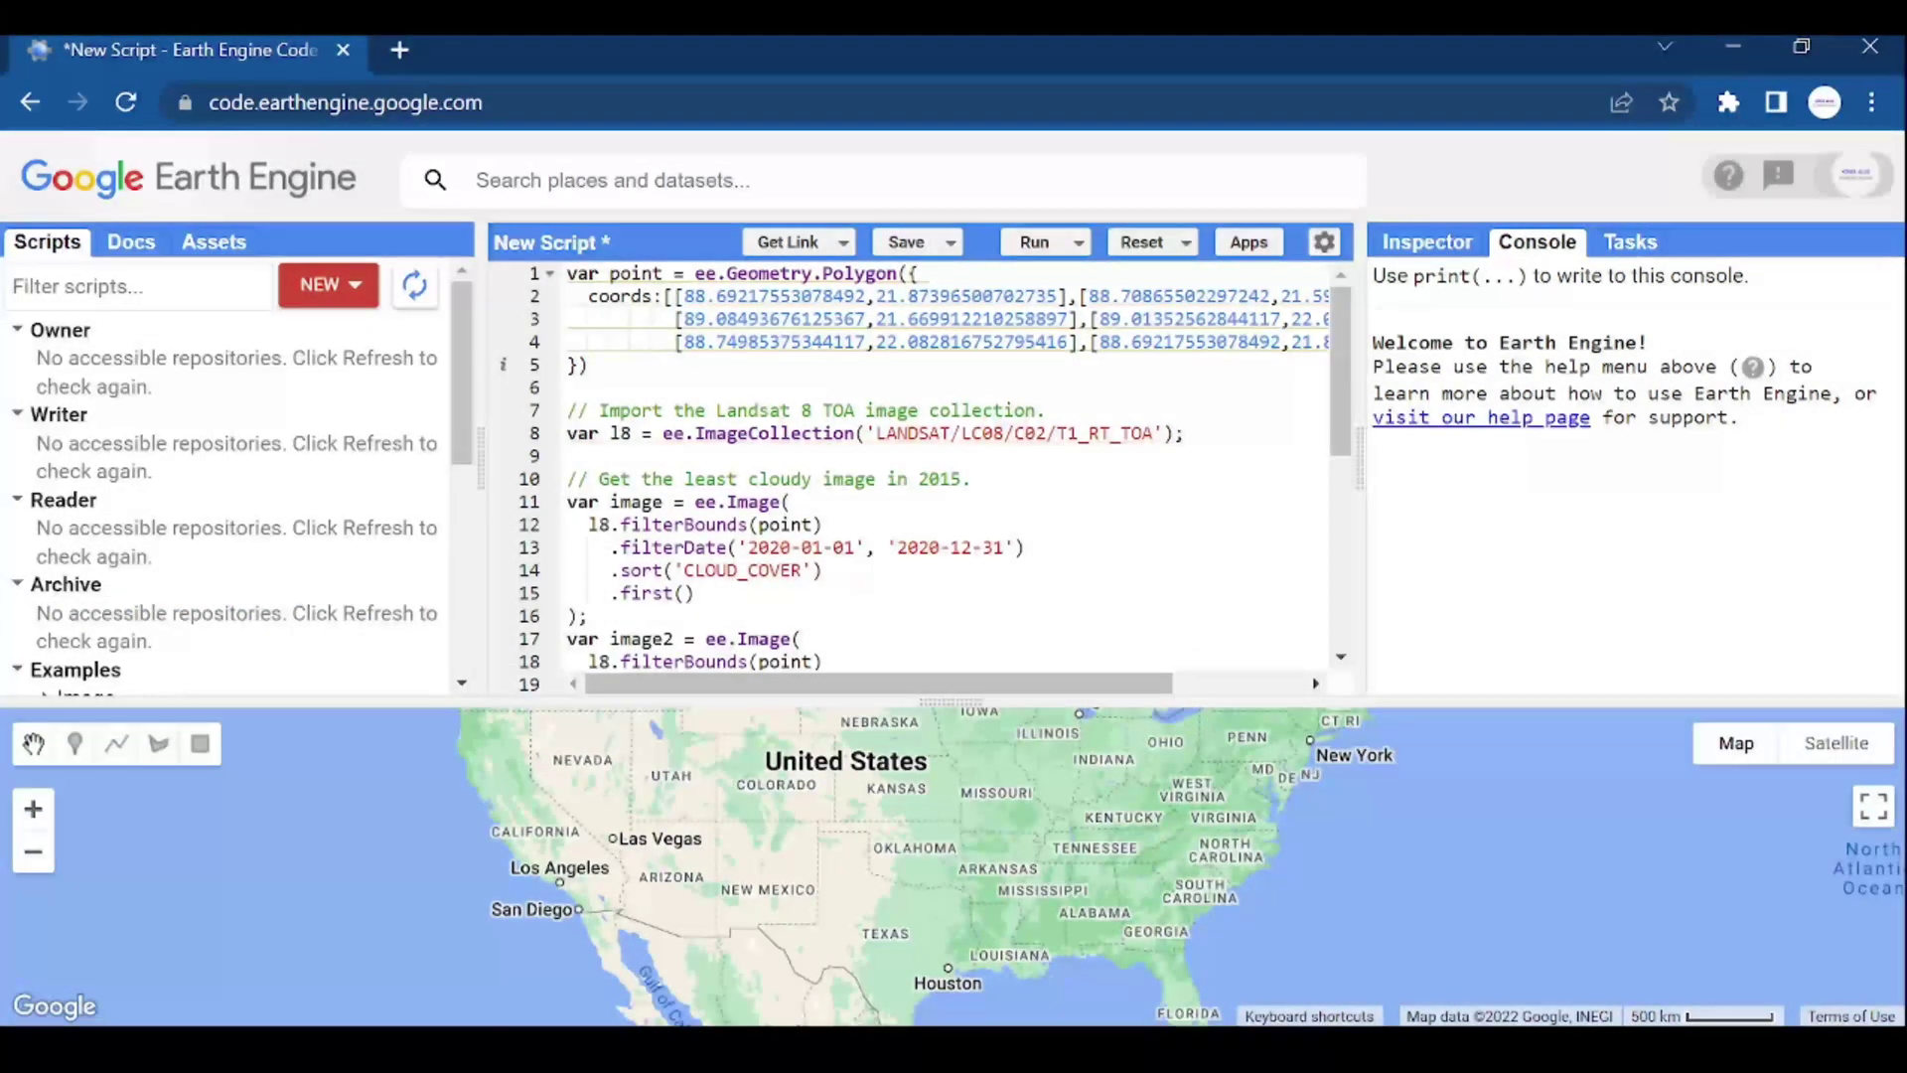
scroll(910, 448, down, 3)
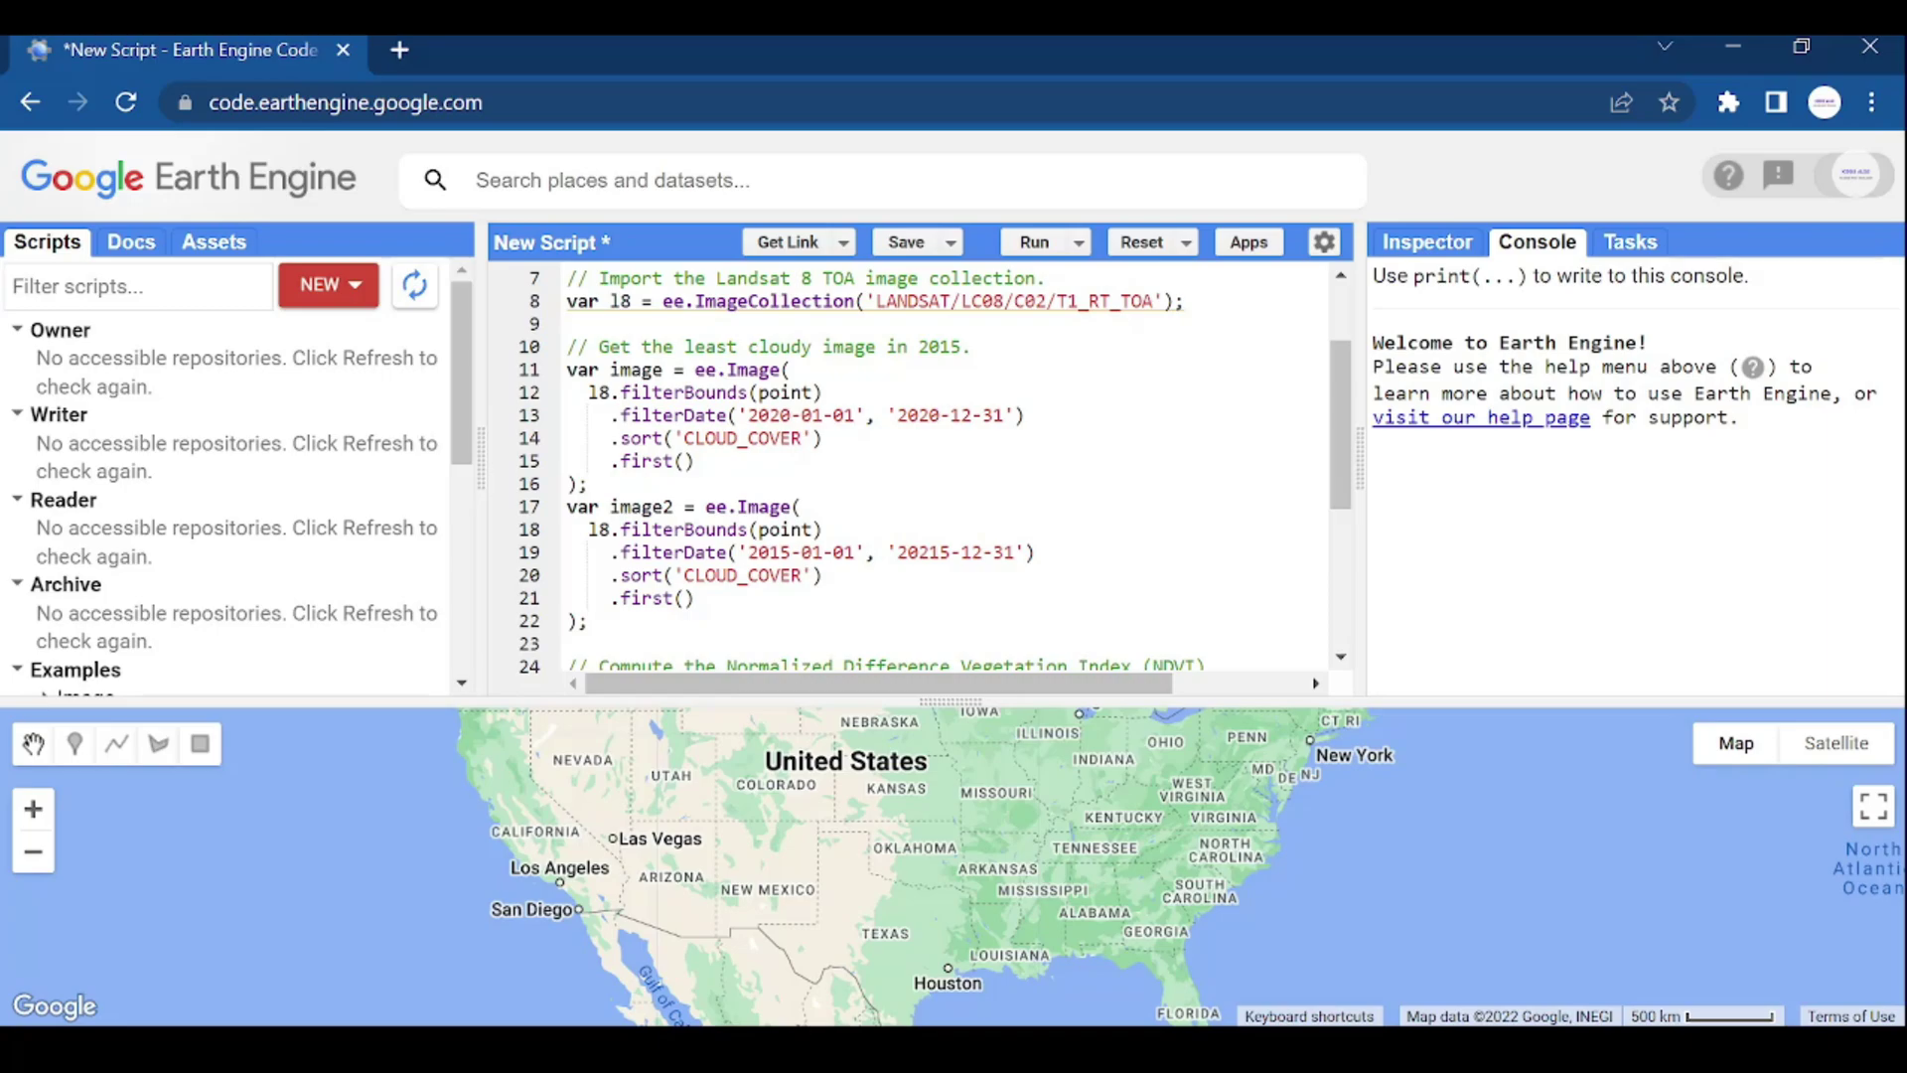
drag(1043, 865, 876, 865)
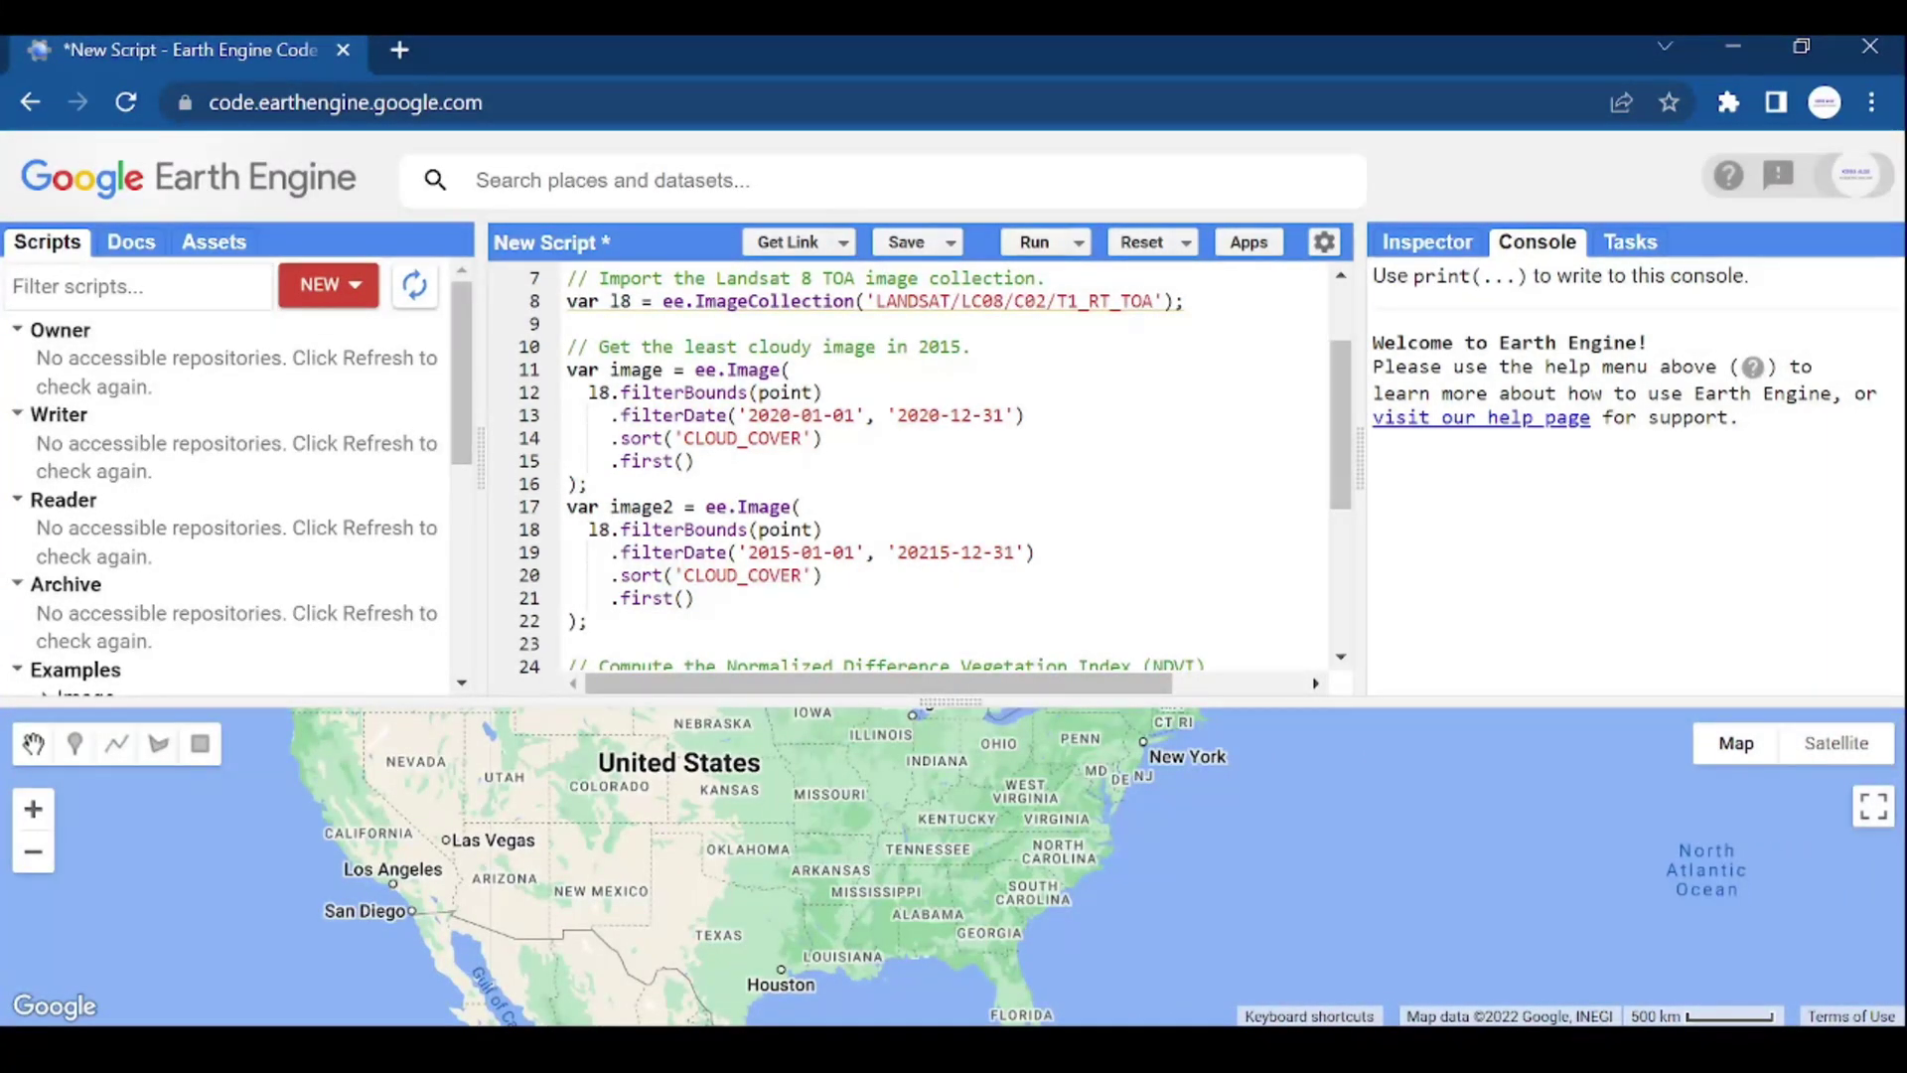
click(1034, 241)
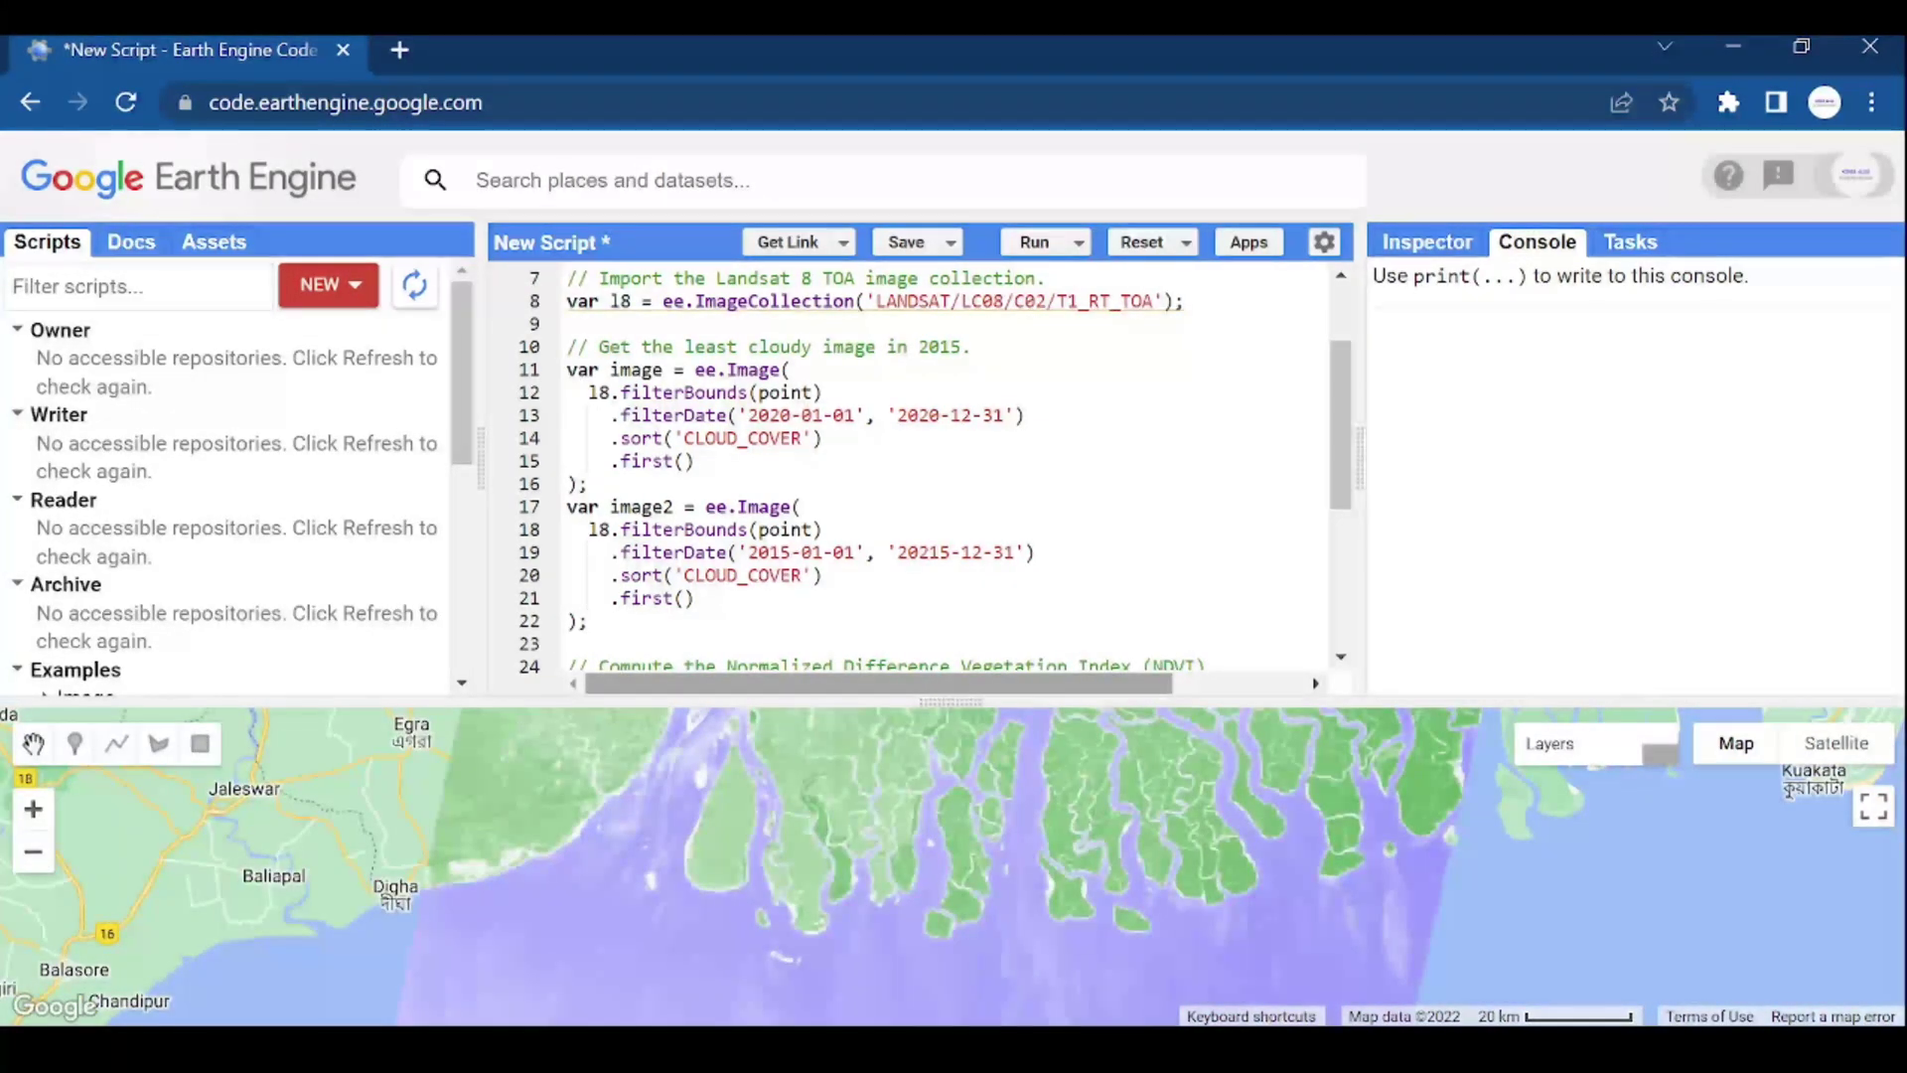
Toggle the NDVI2 and NDVI image layers to compare them over the delta
drag(948, 700, 949, 645)
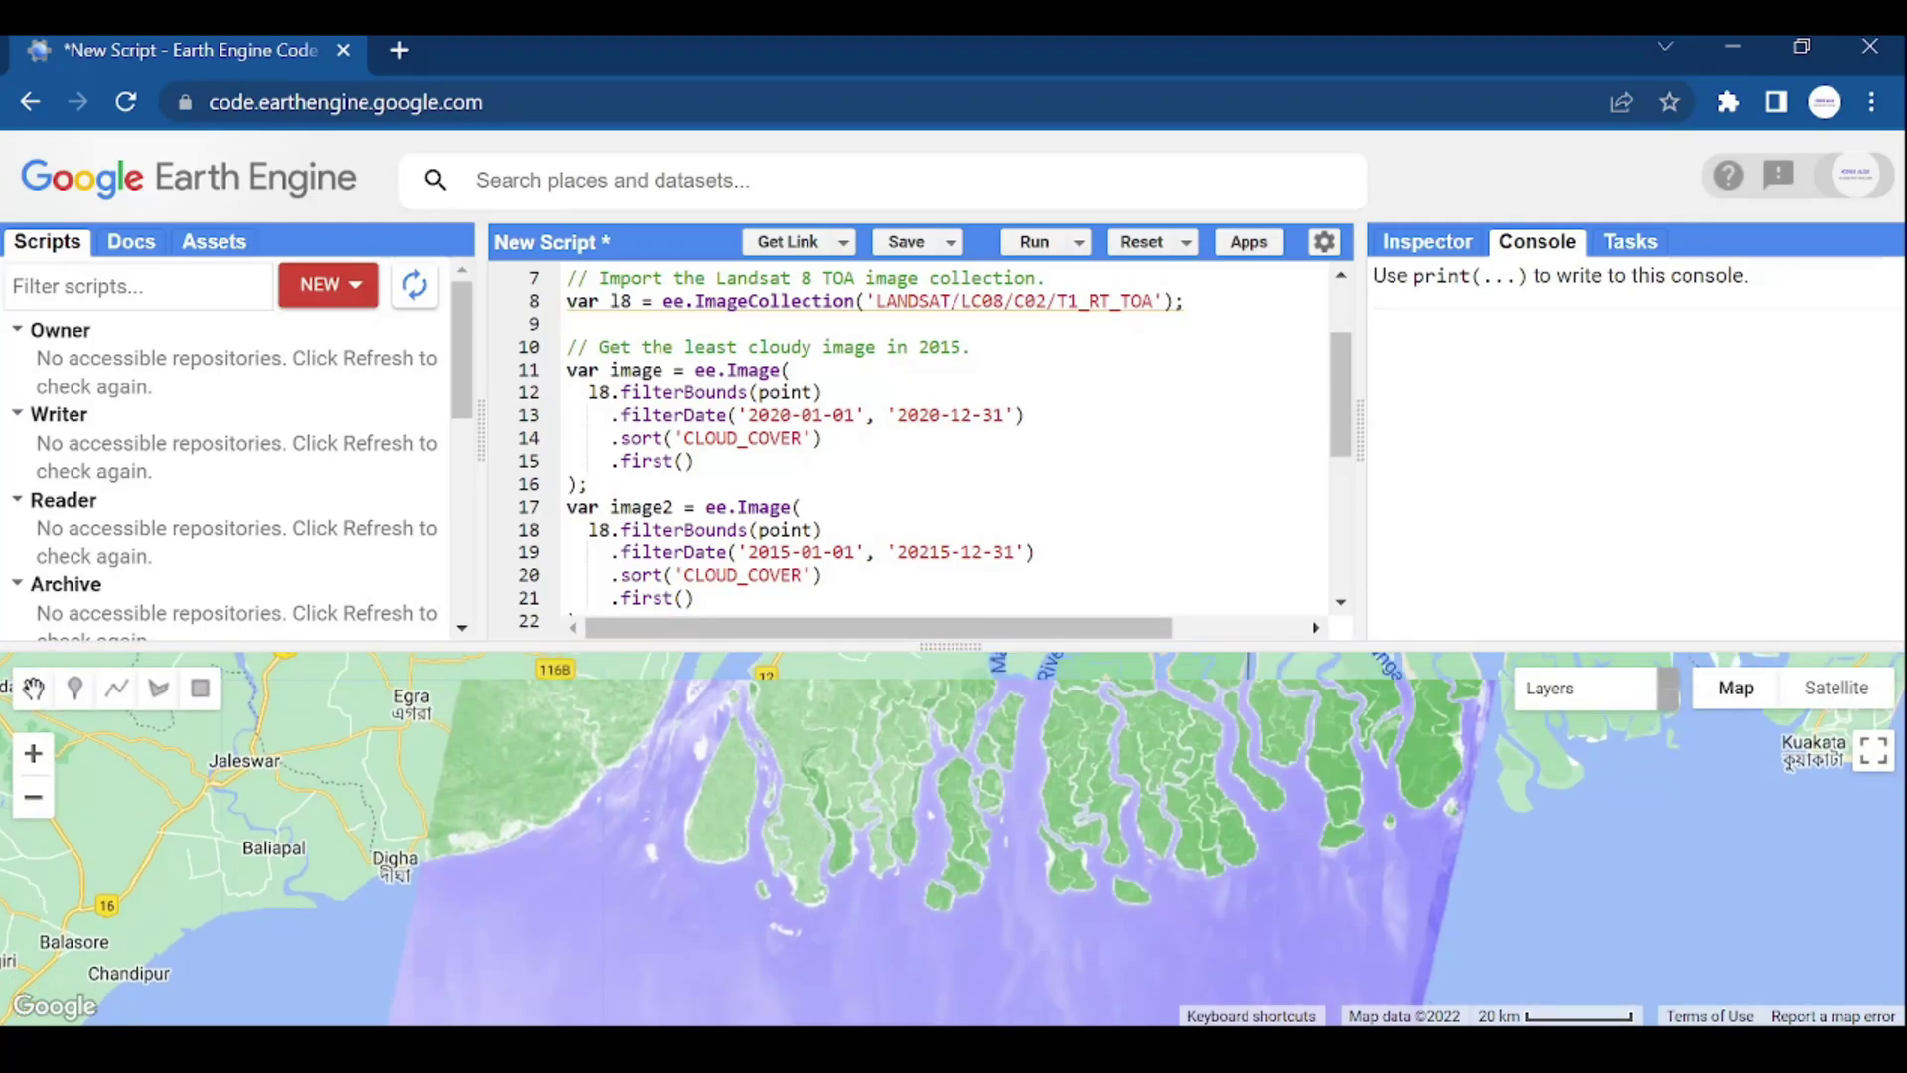
scroll(948, 446, down, 1)
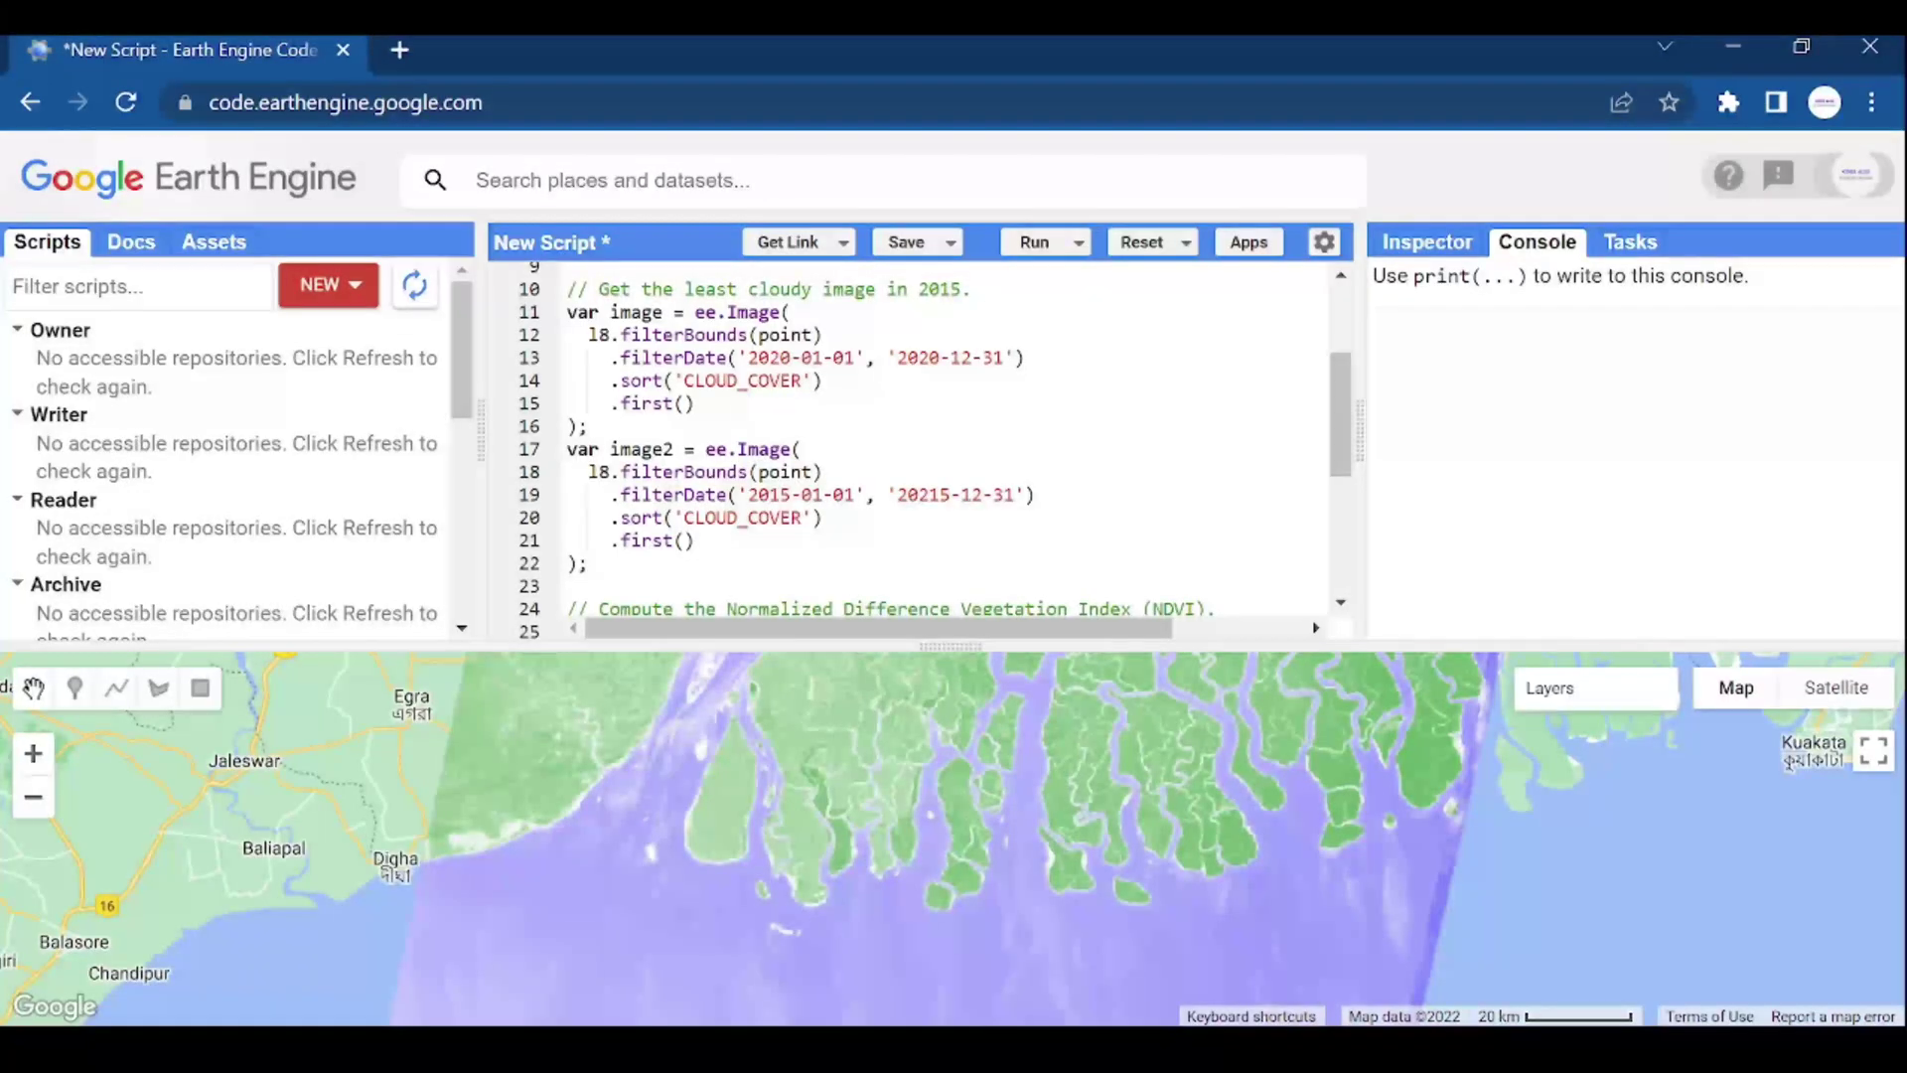
scroll(909, 447, down, 5)
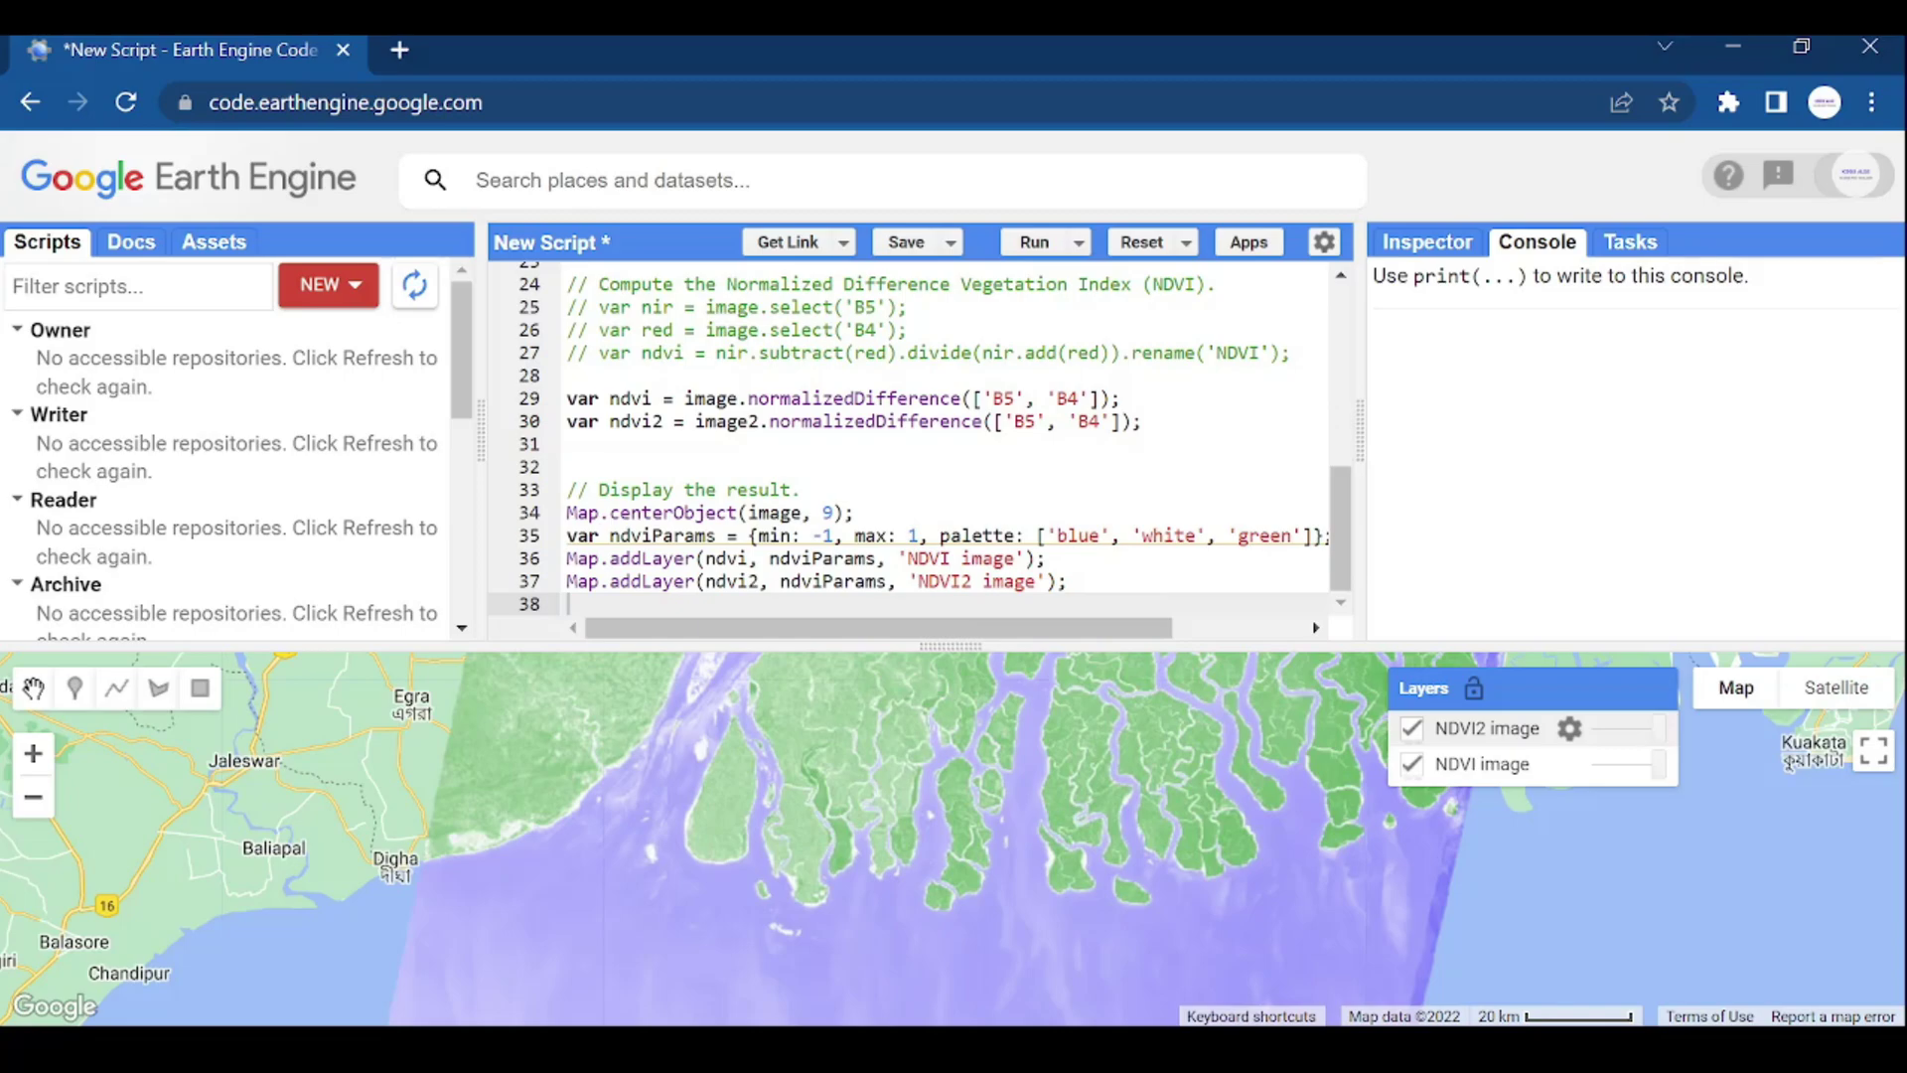
click(1412, 729)
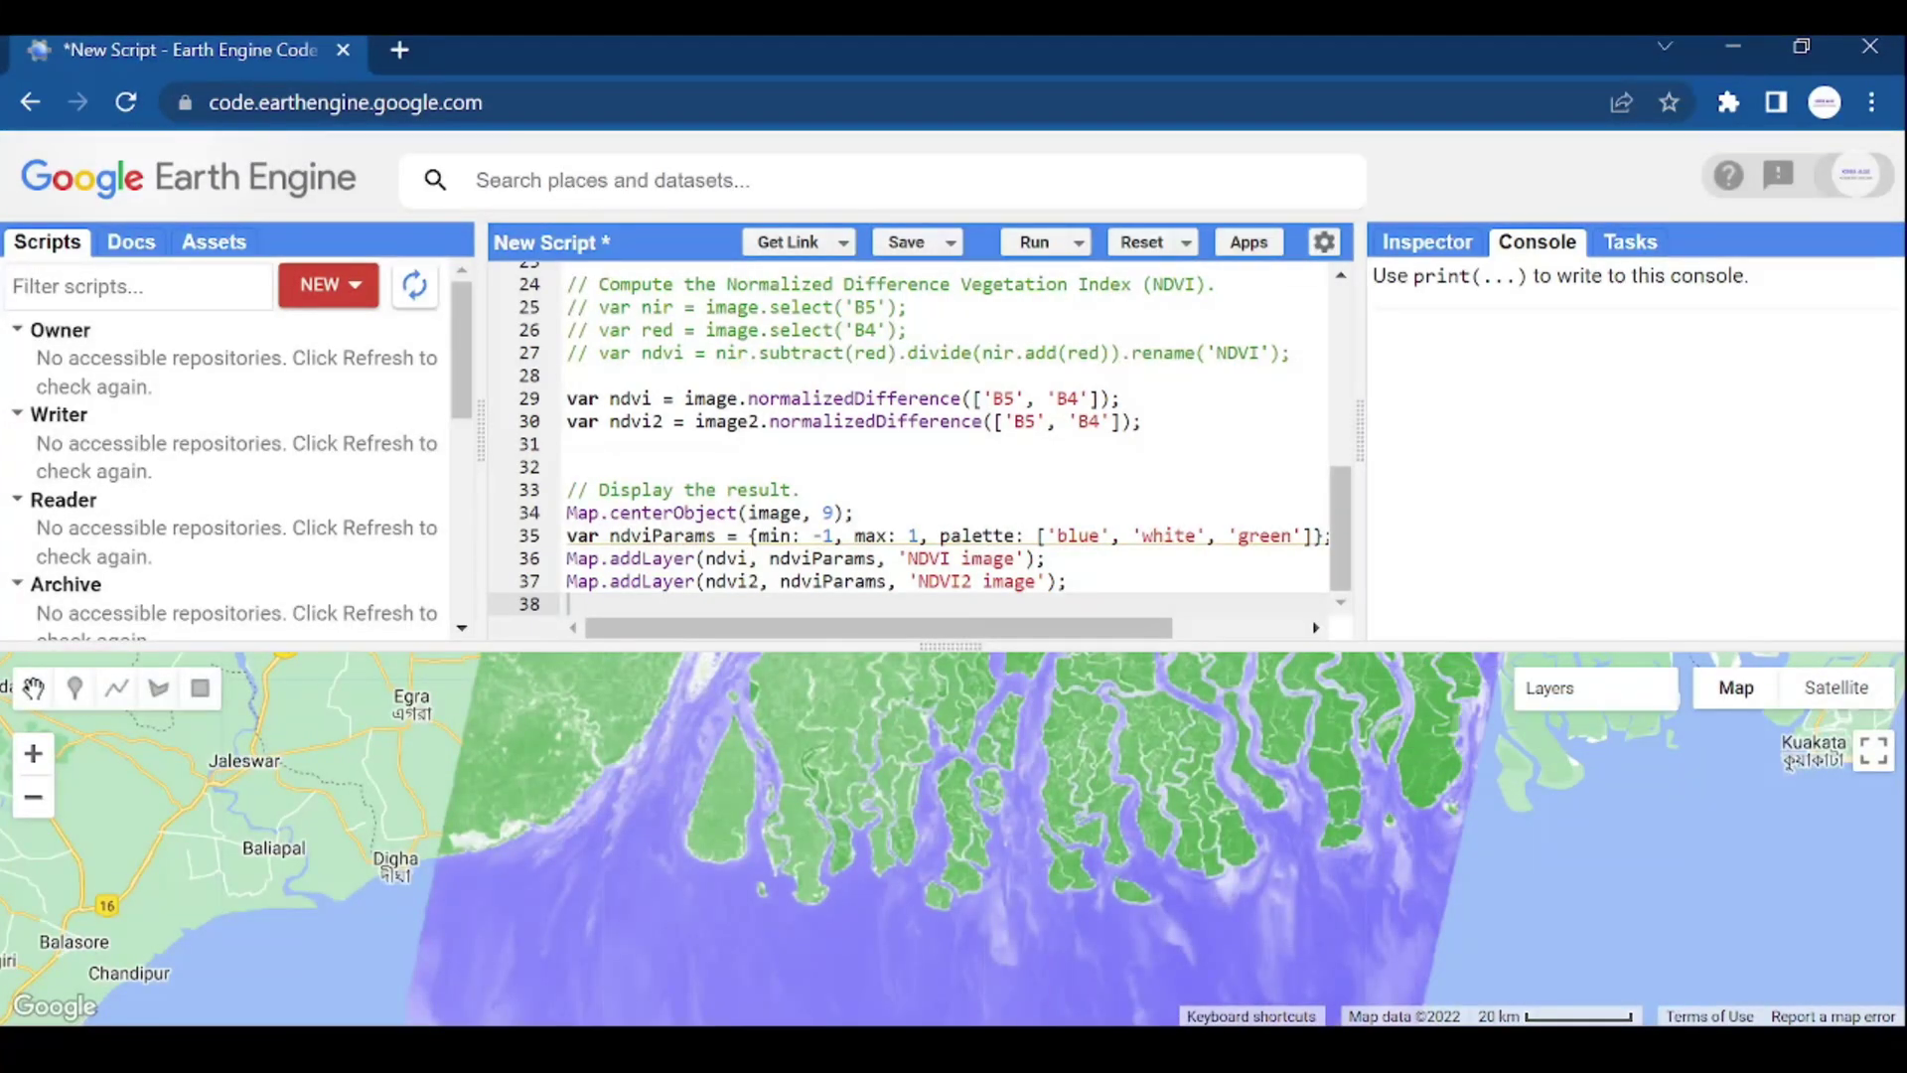
drag(1043, 790, 1004, 894)
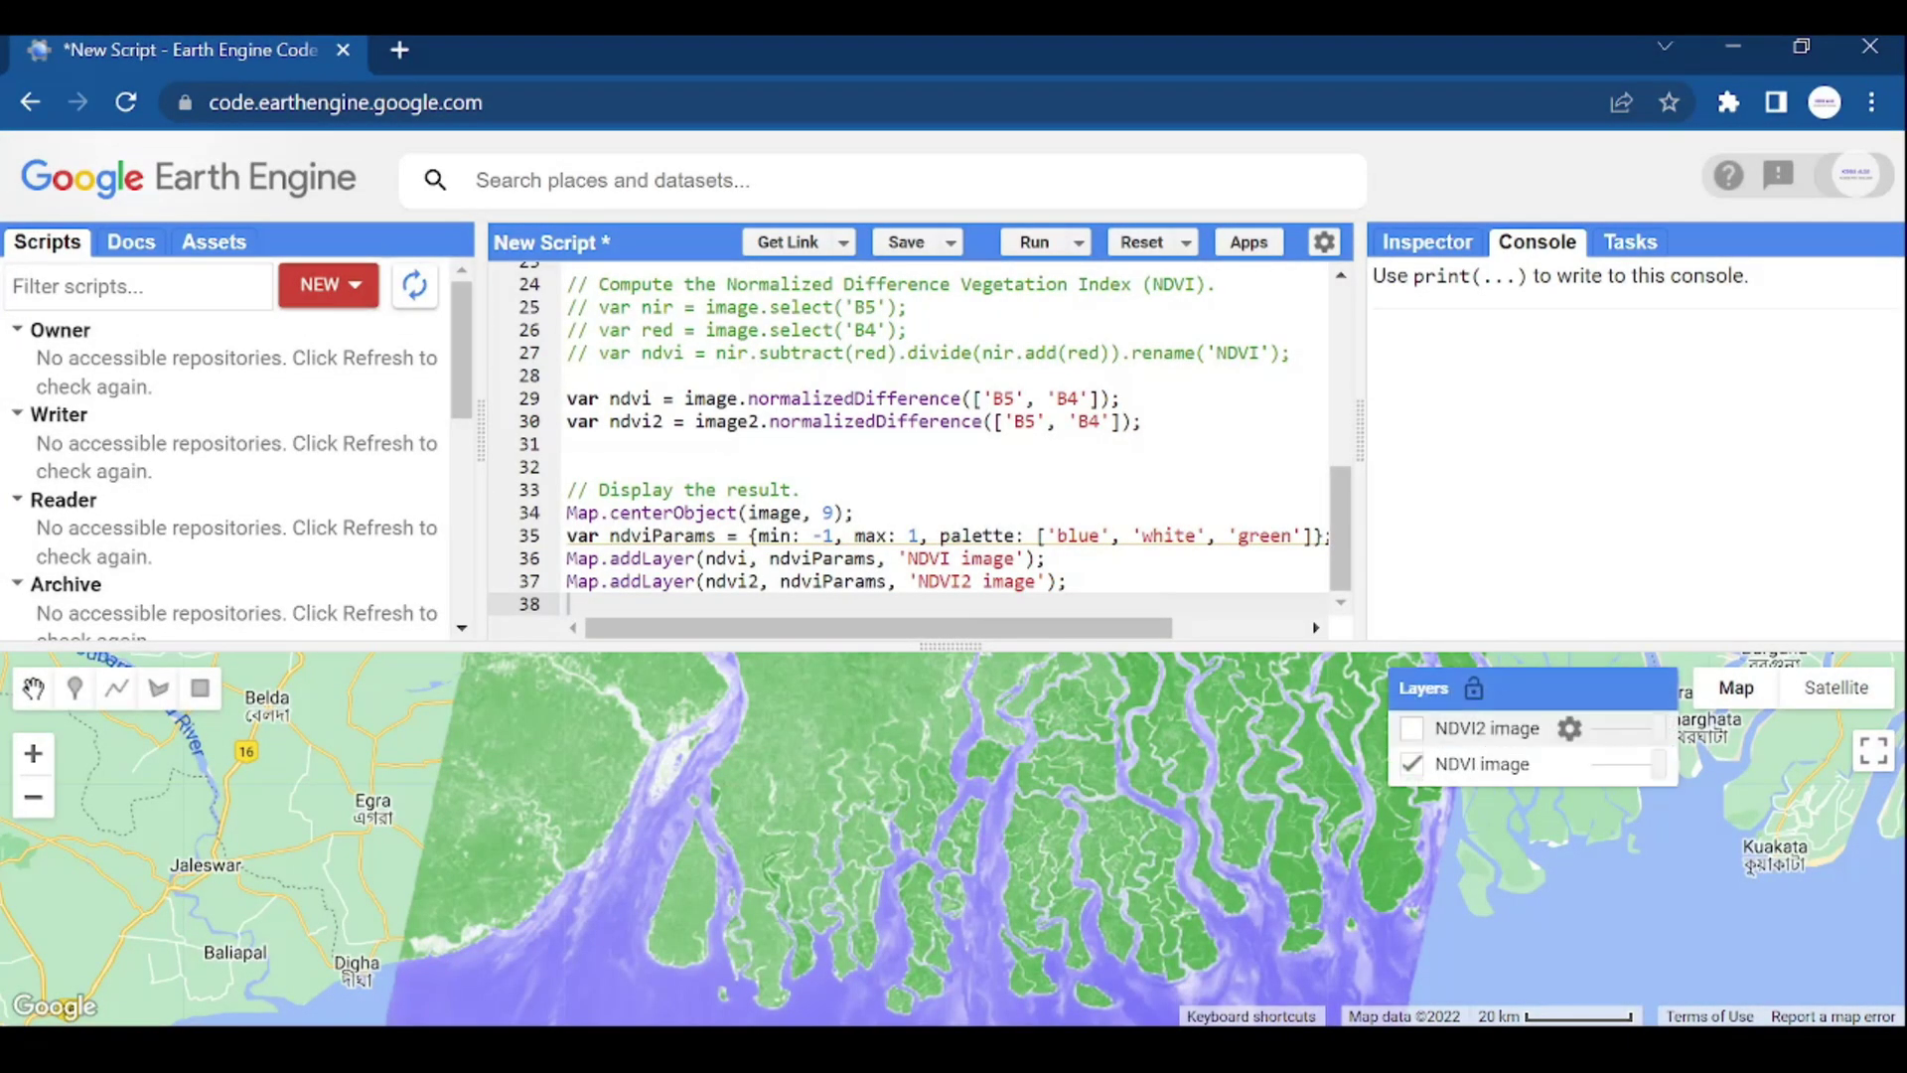
click(1412, 728)
click(1411, 763)
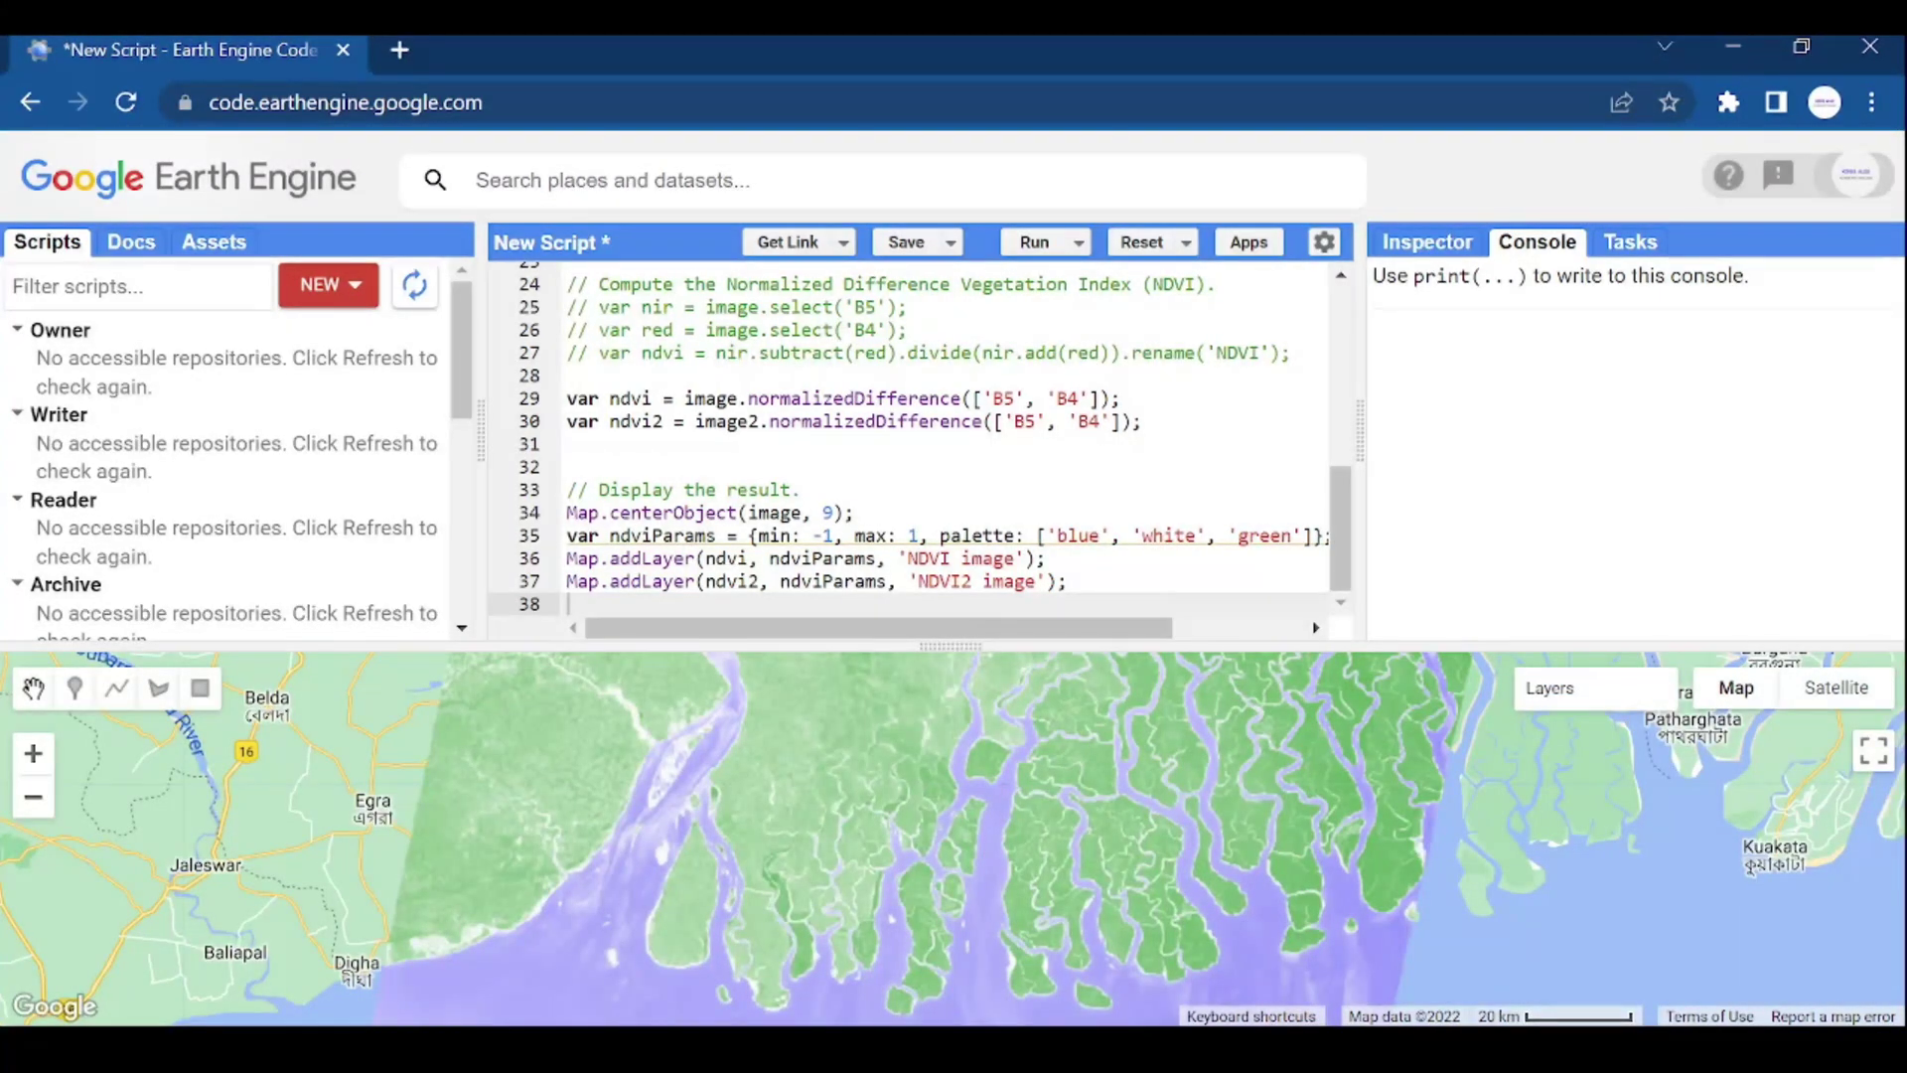
Add two blank lines at the end of the script for new code
key(Left)
key(Return)
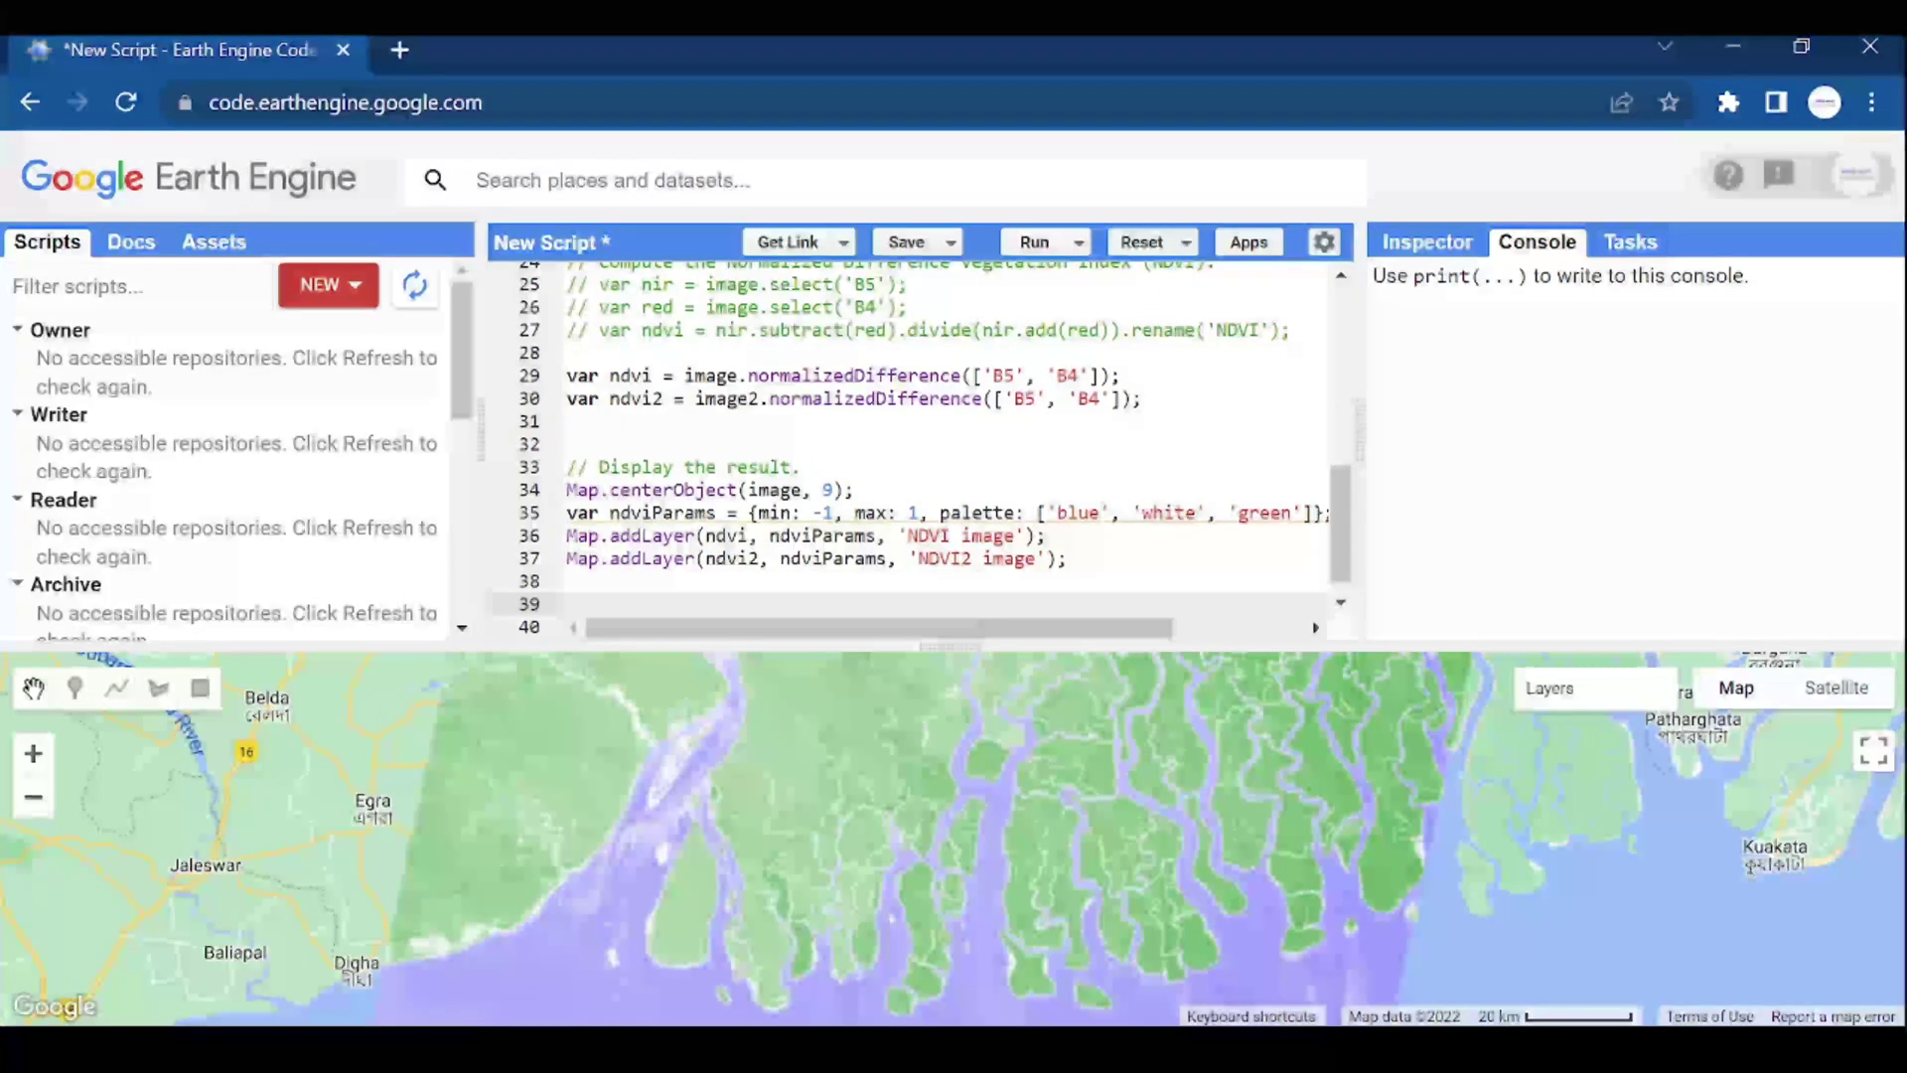
key(Return)
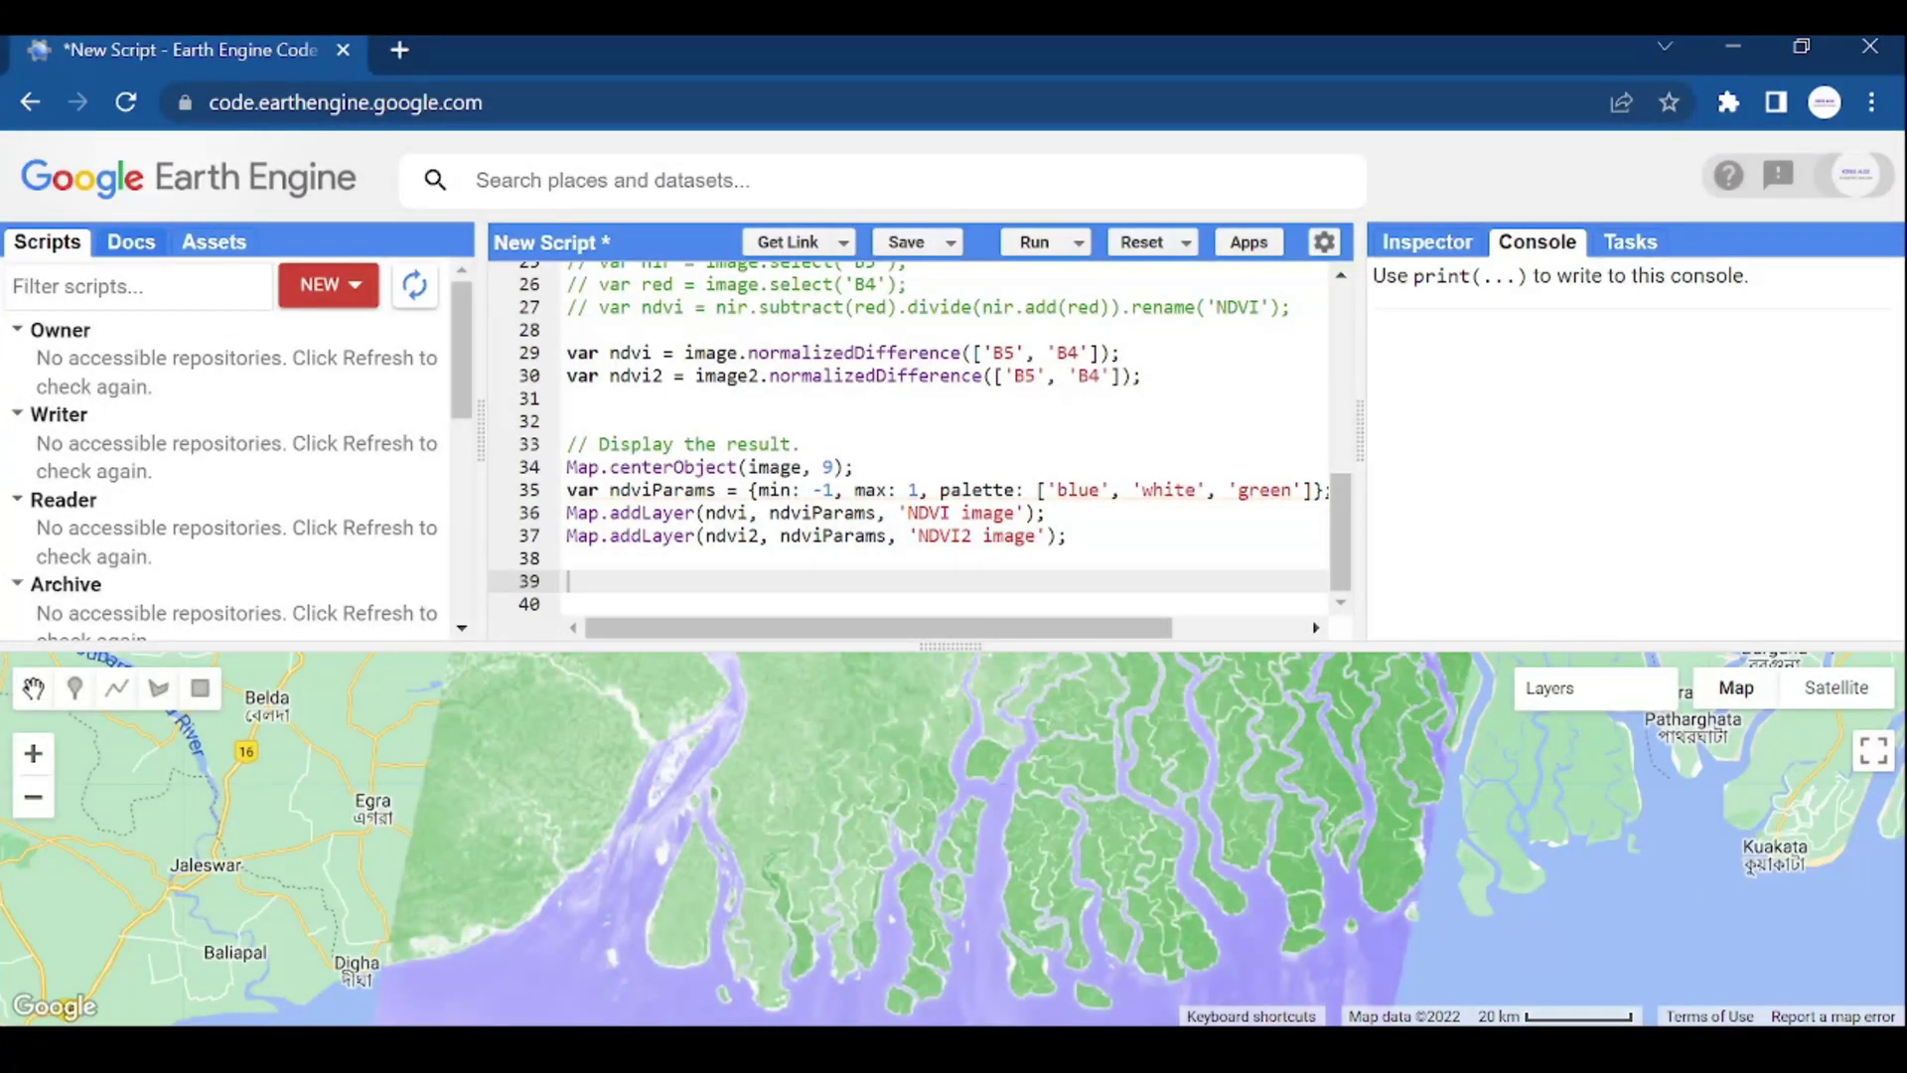
click(129, 241)
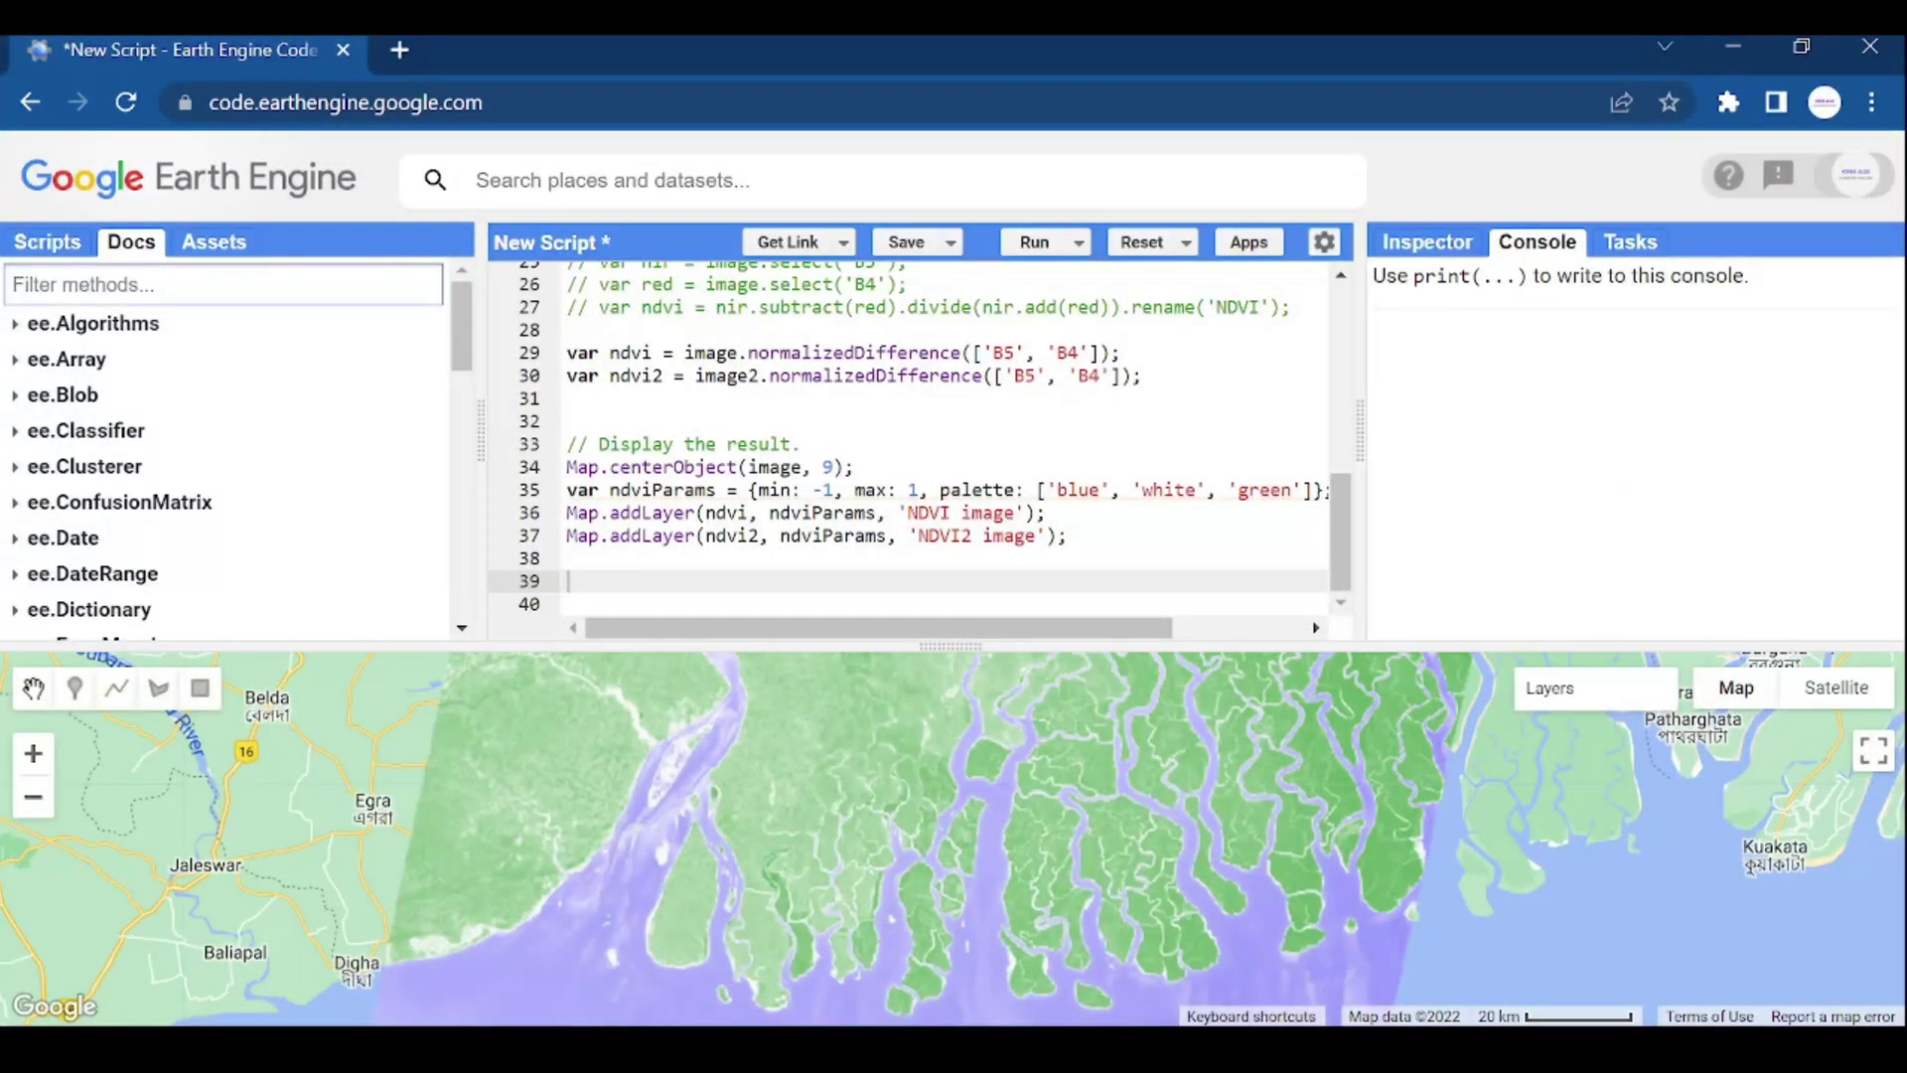
text(export)
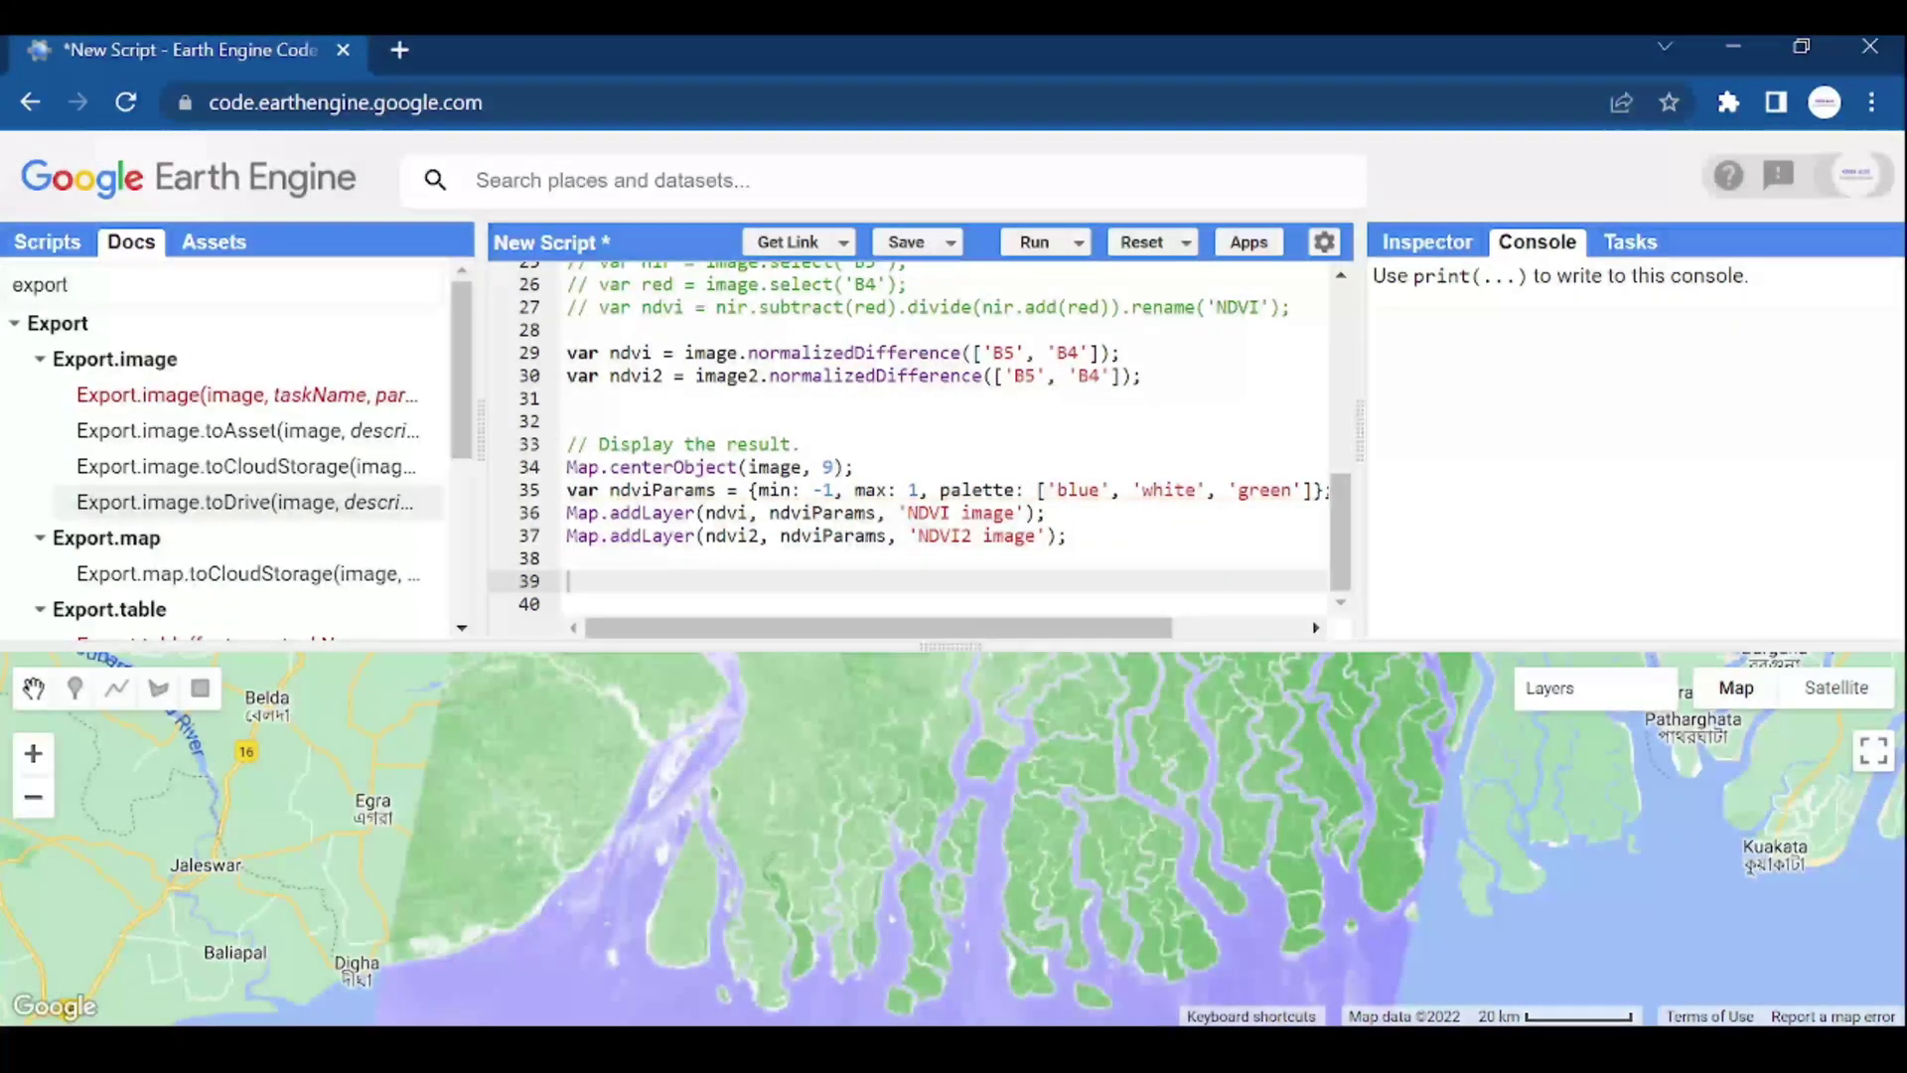
Show the Export.image.toDrive method reference in the Docs
click(245, 503)
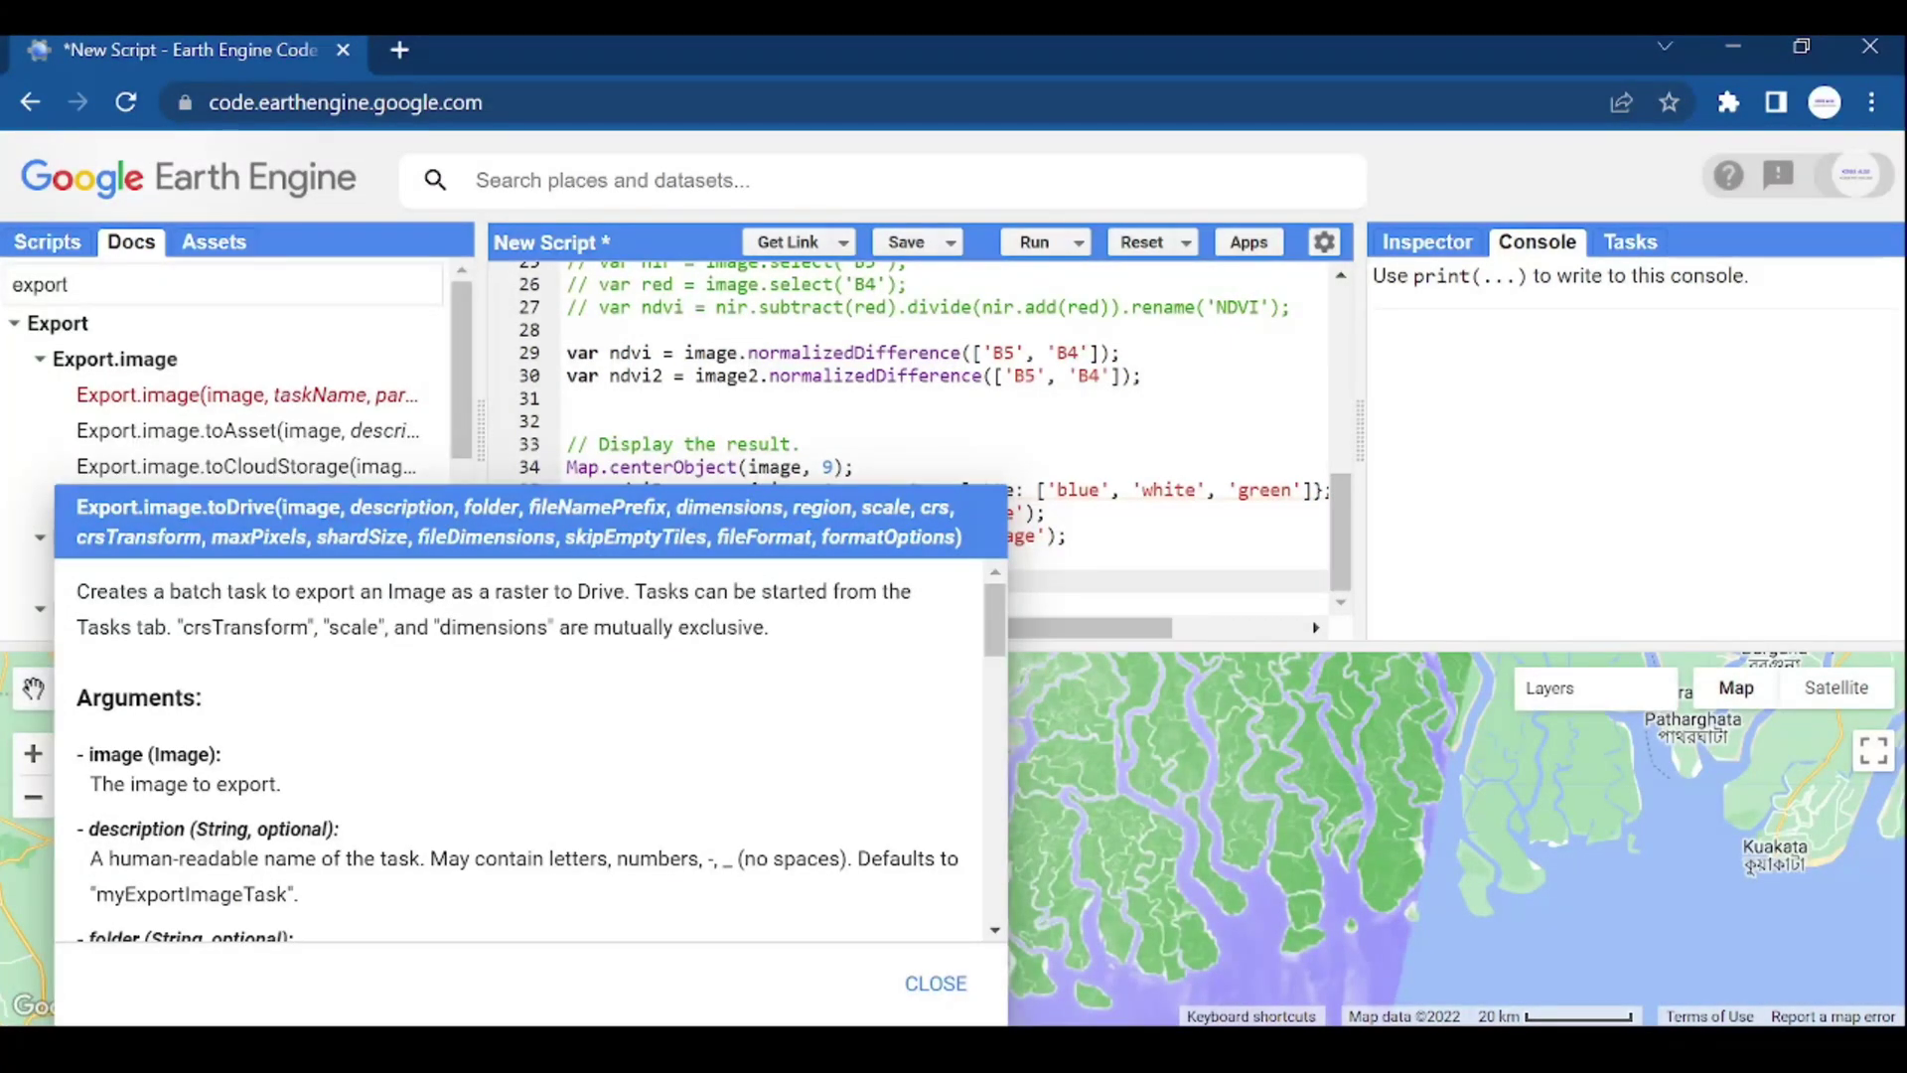
scroll(521, 745, down, 2)
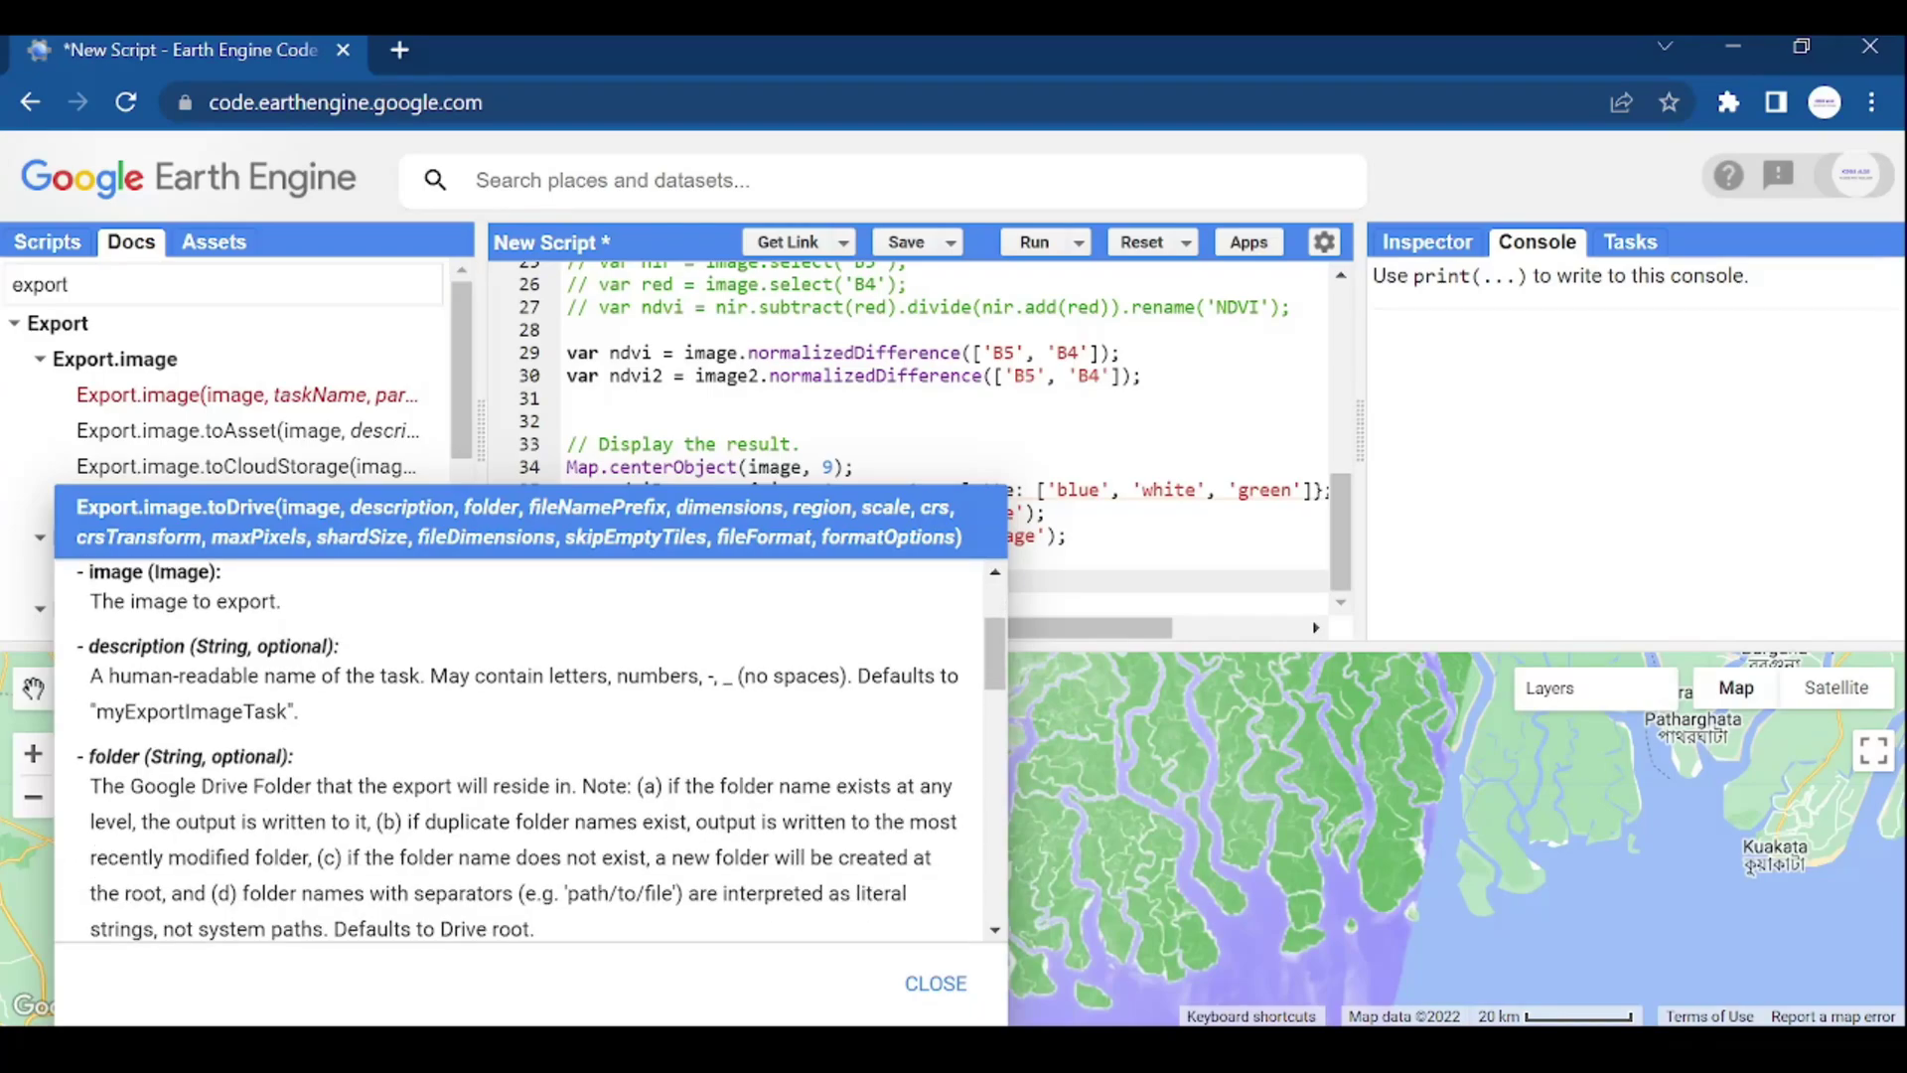
scroll(522, 746, down, 1)
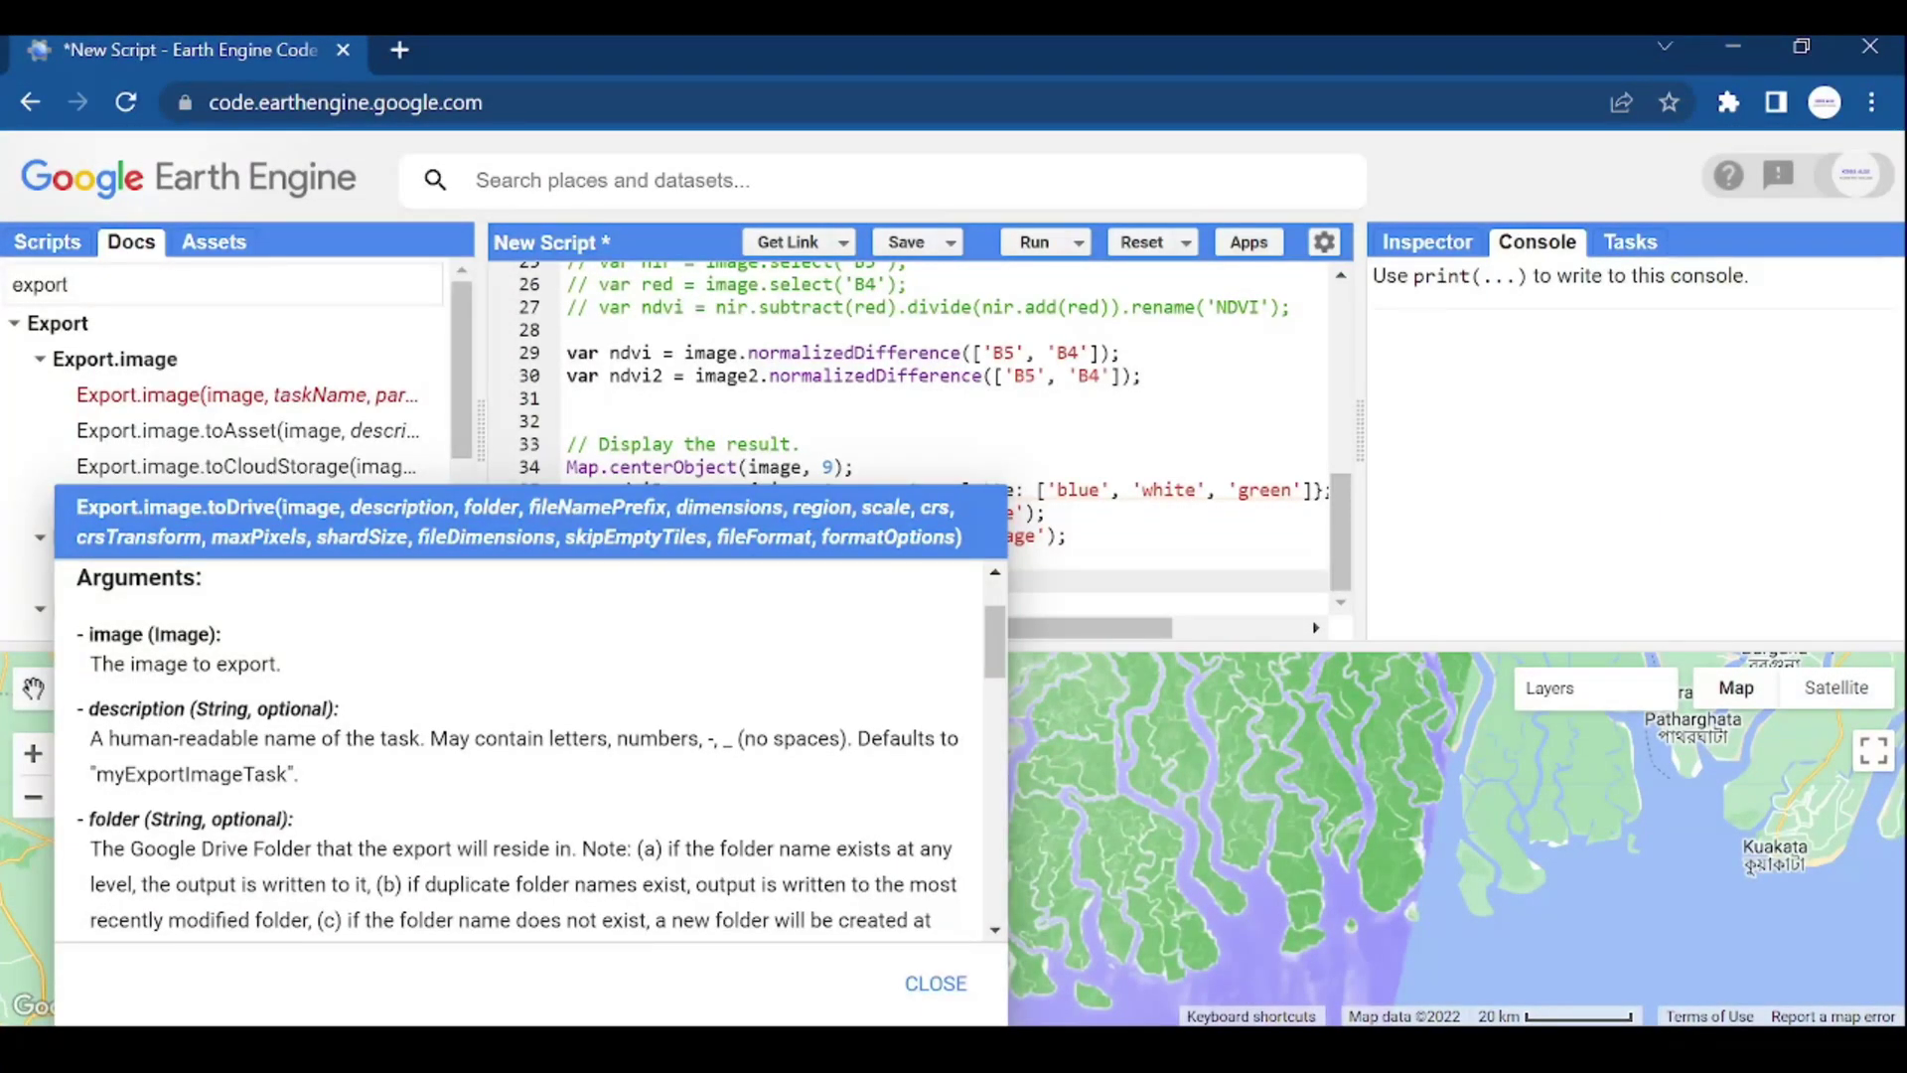
scroll(521, 745, up, 1)
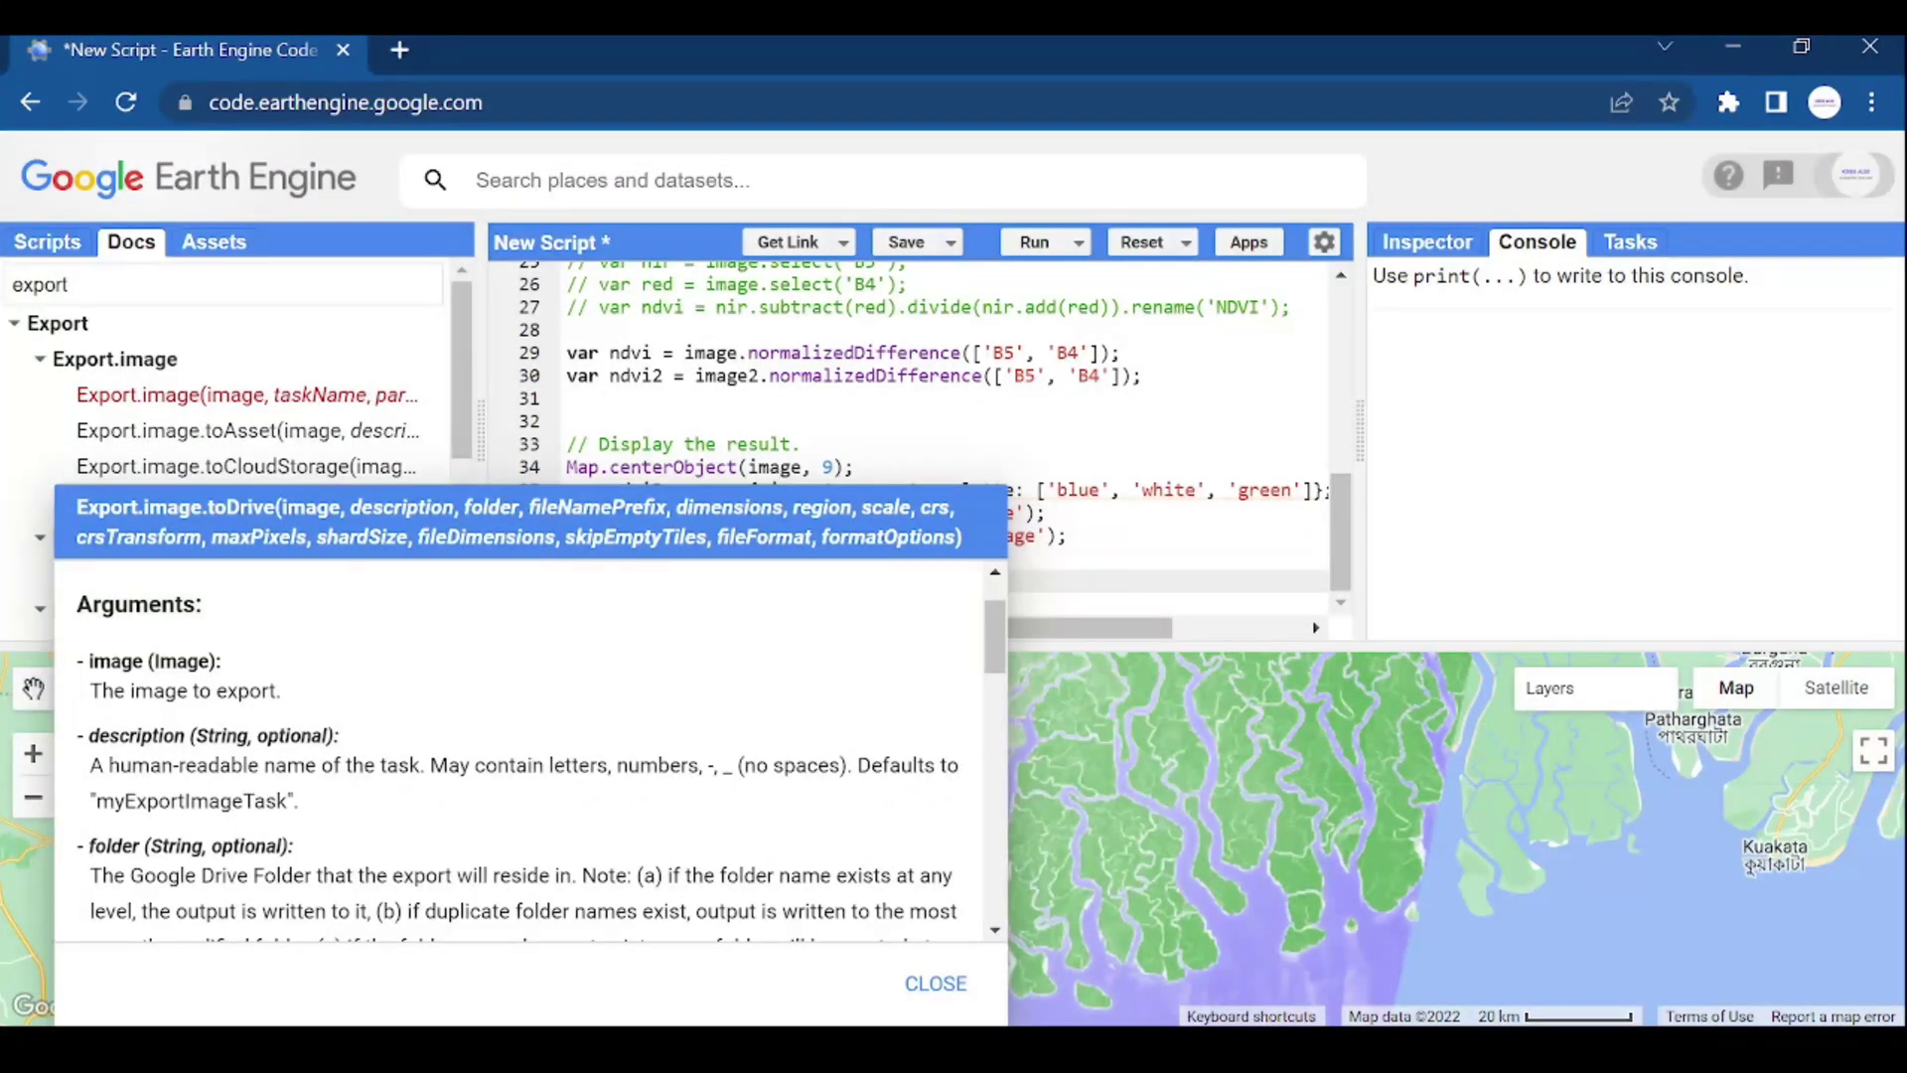
scroll(522, 746, down, 1)
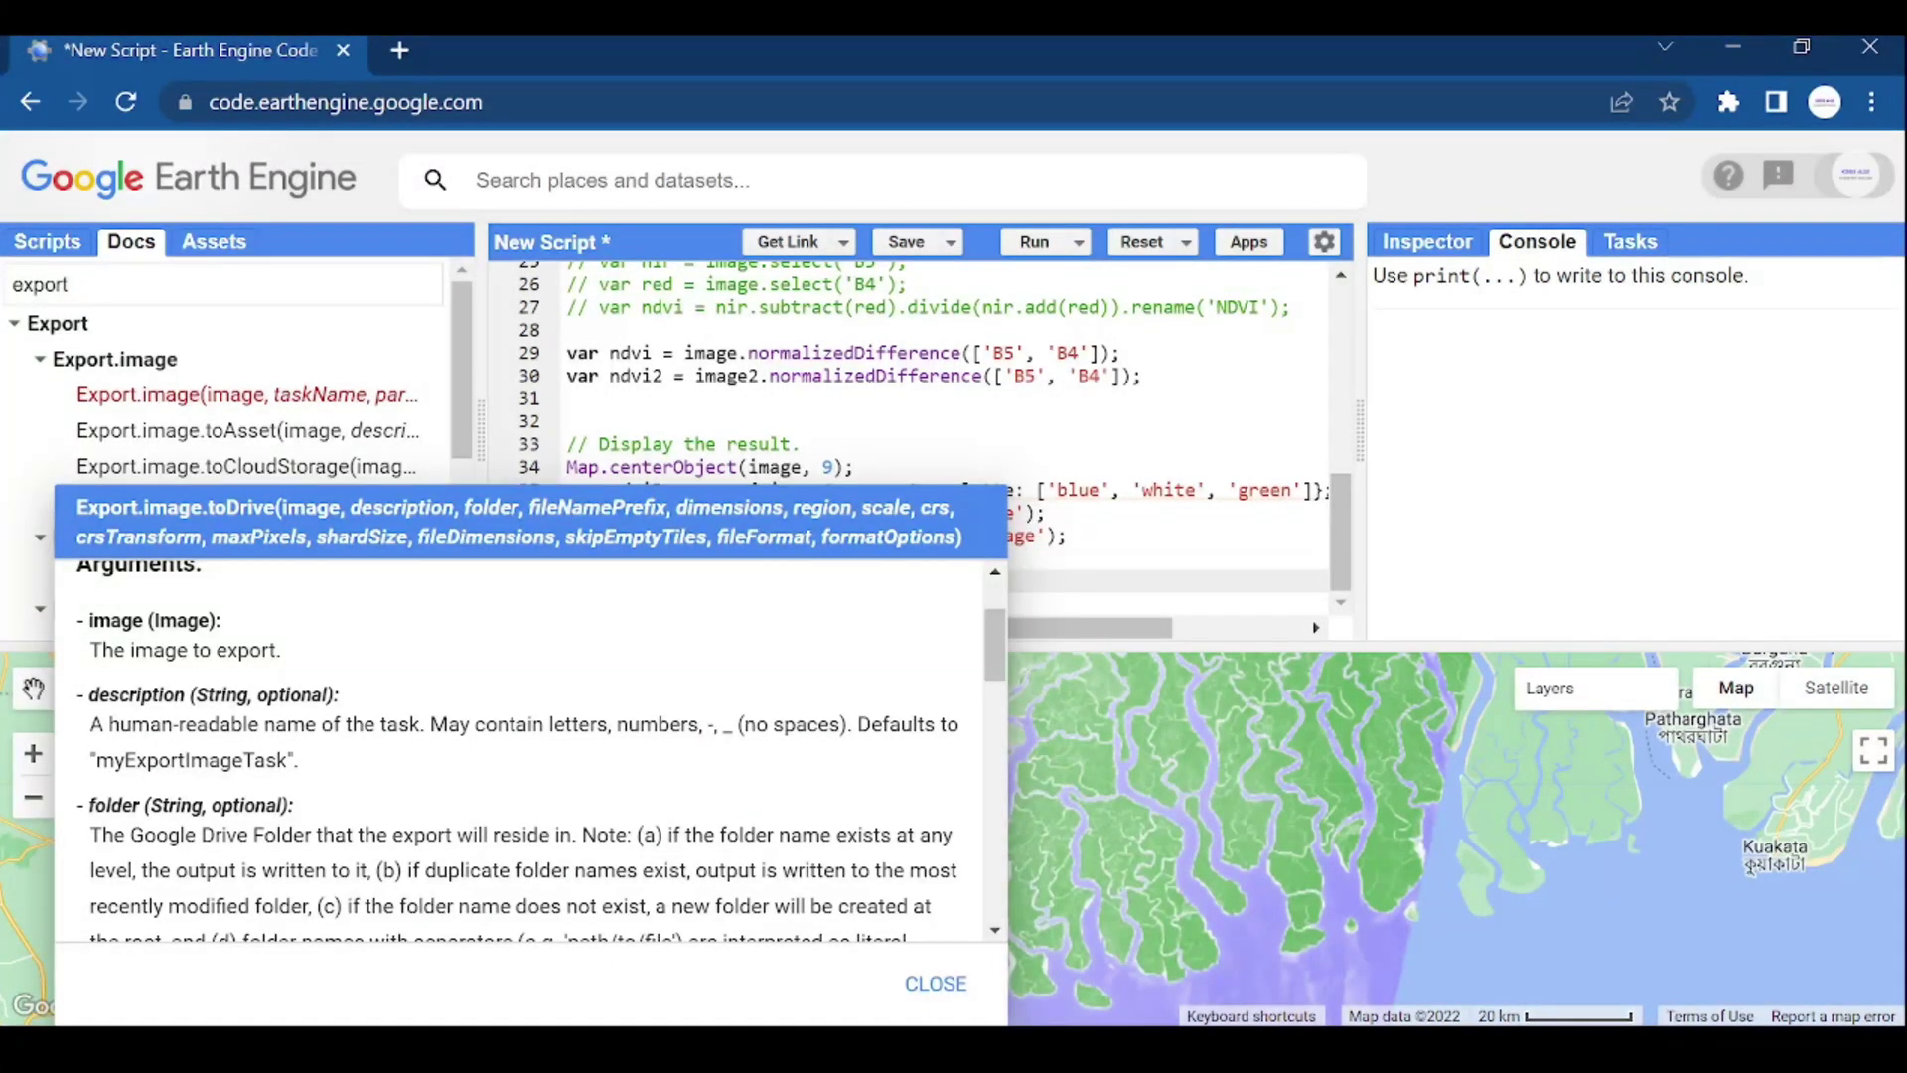
scroll(522, 745, down, 1)
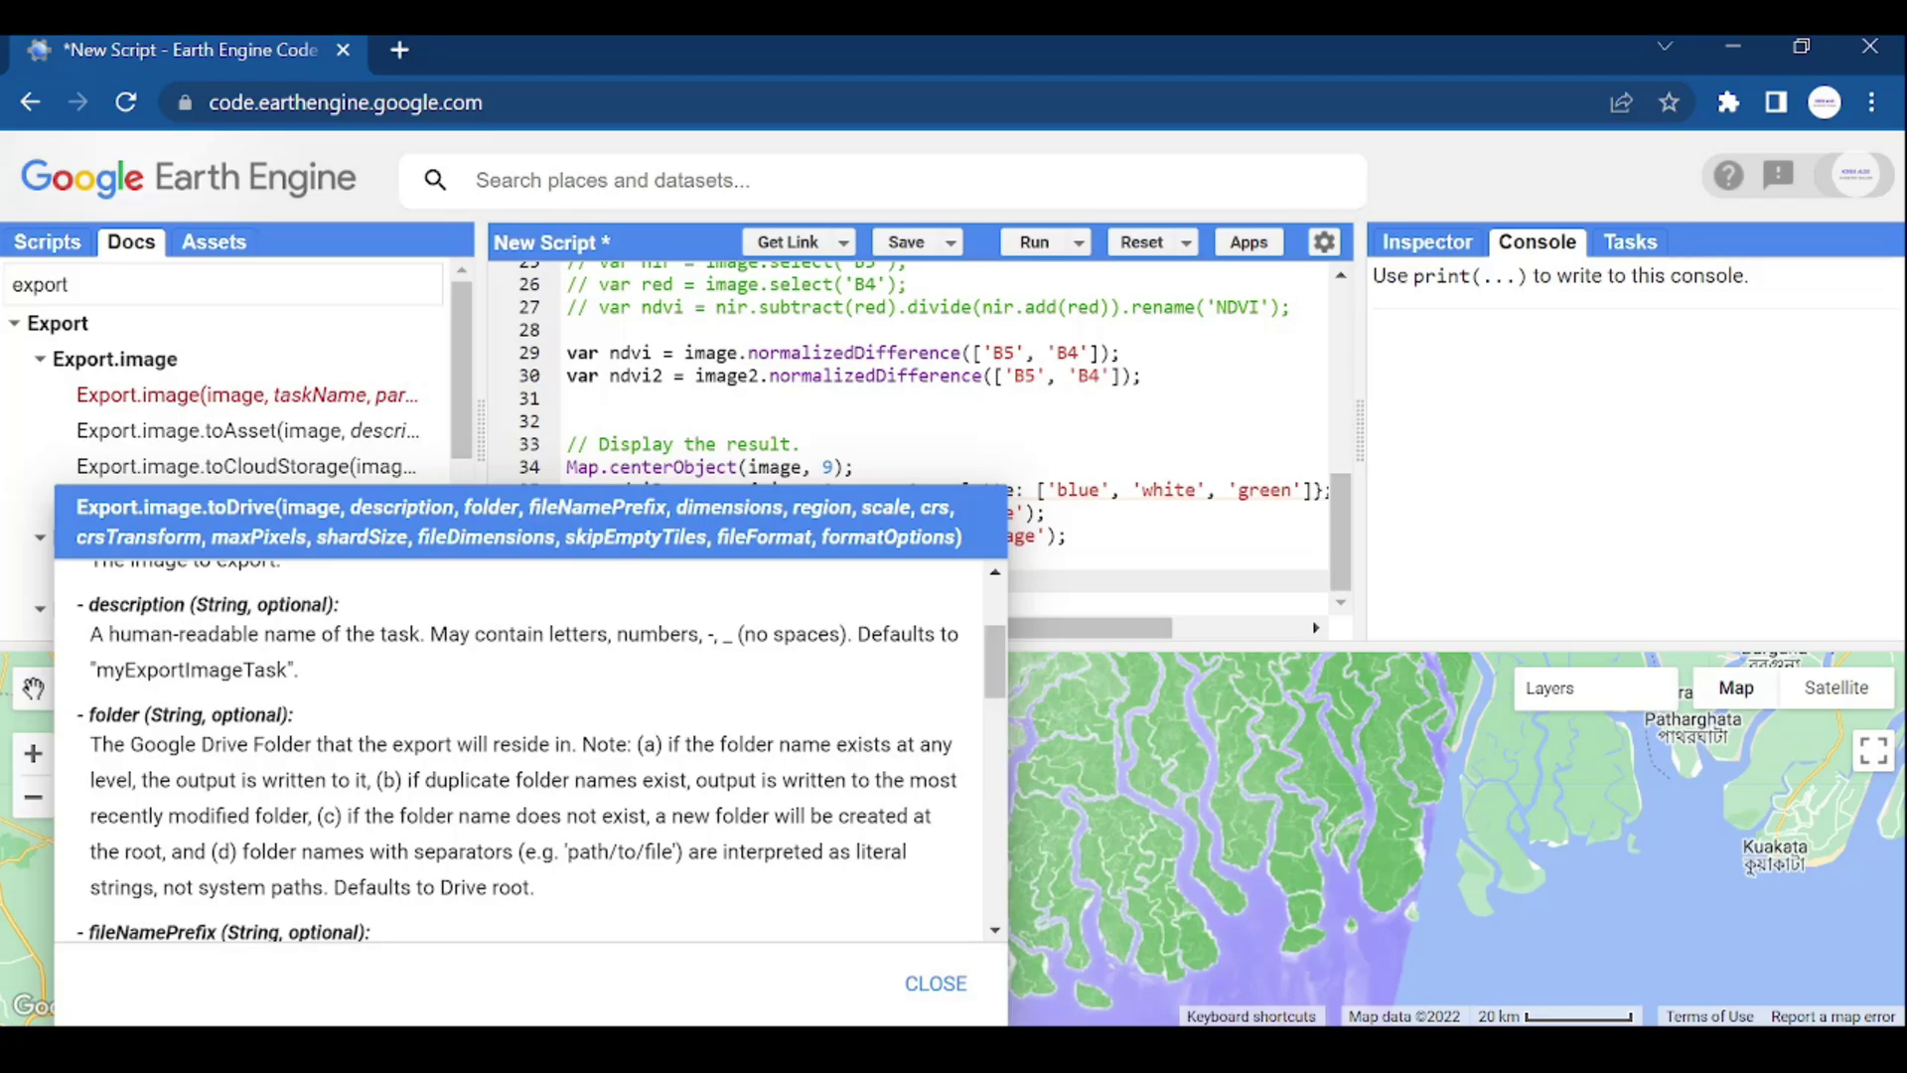
scroll(523, 745, up, 1)
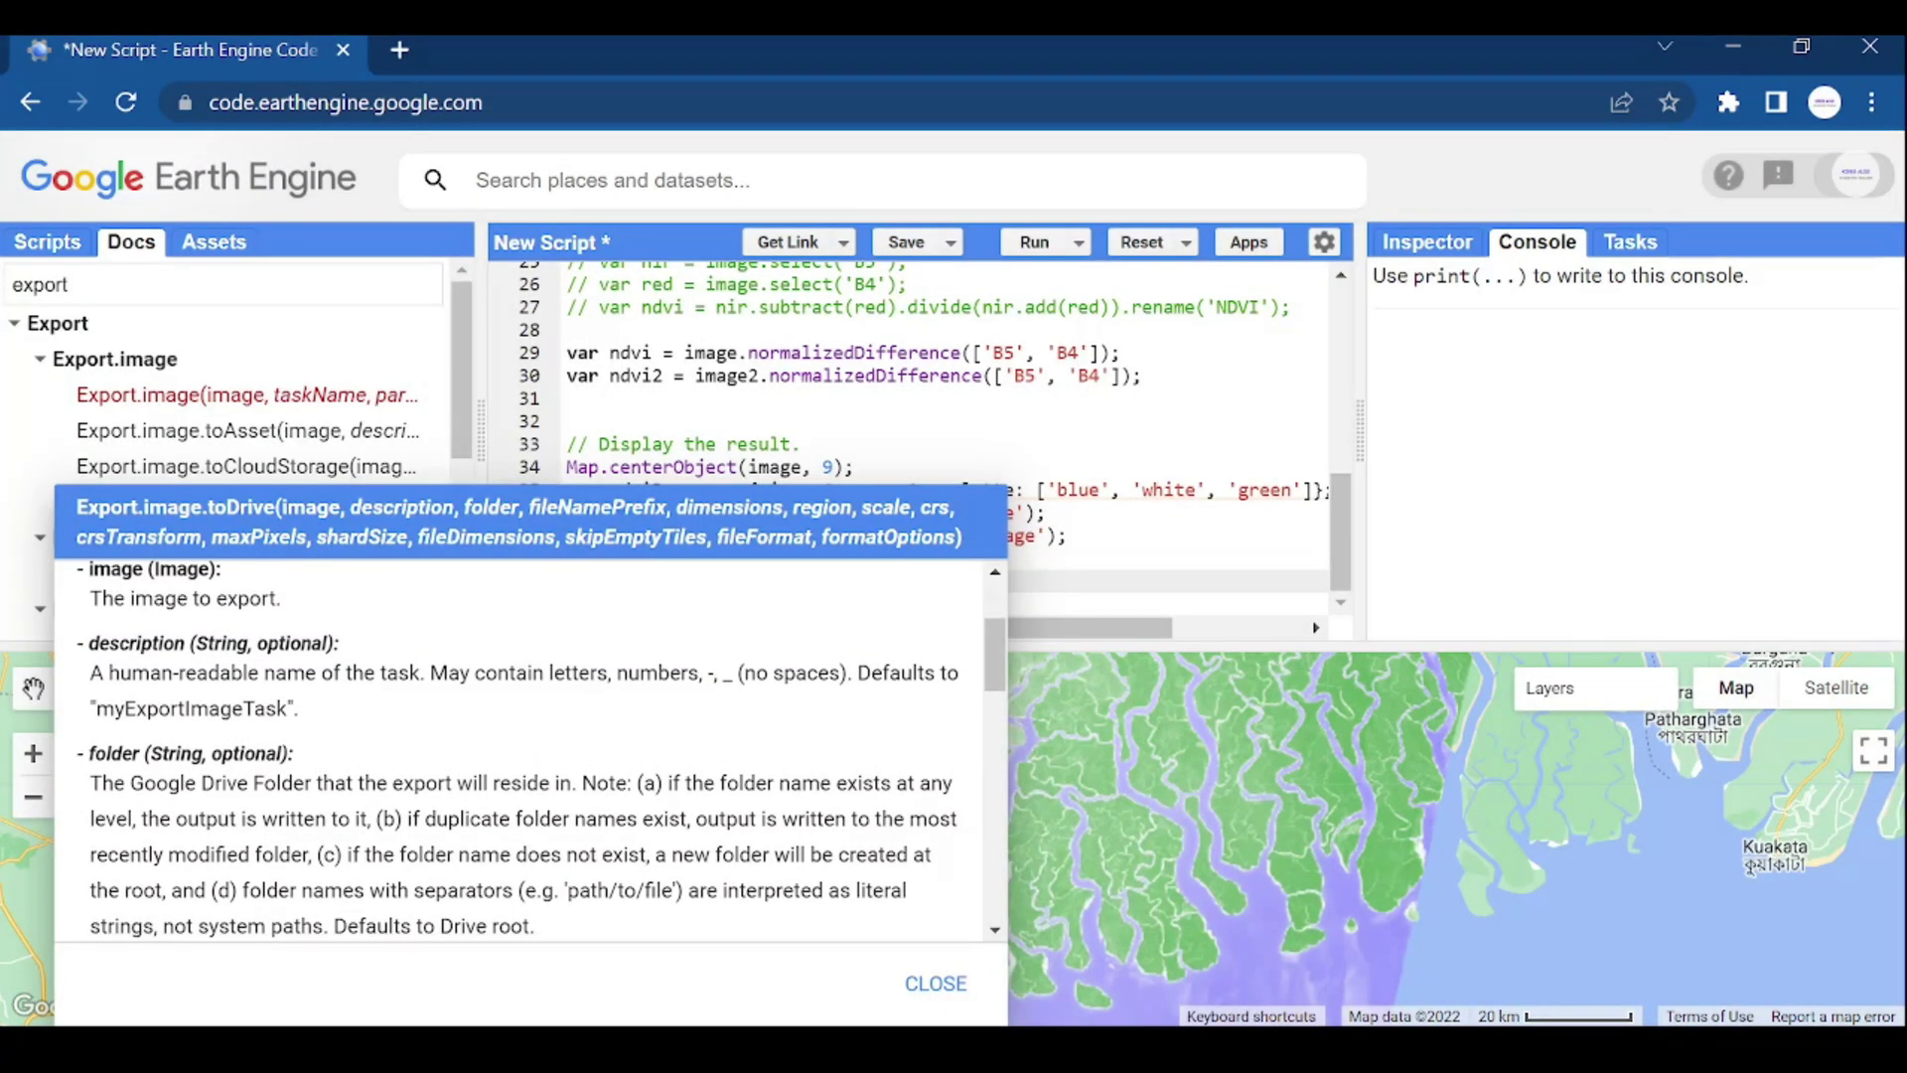
scroll(523, 745, down, 2)
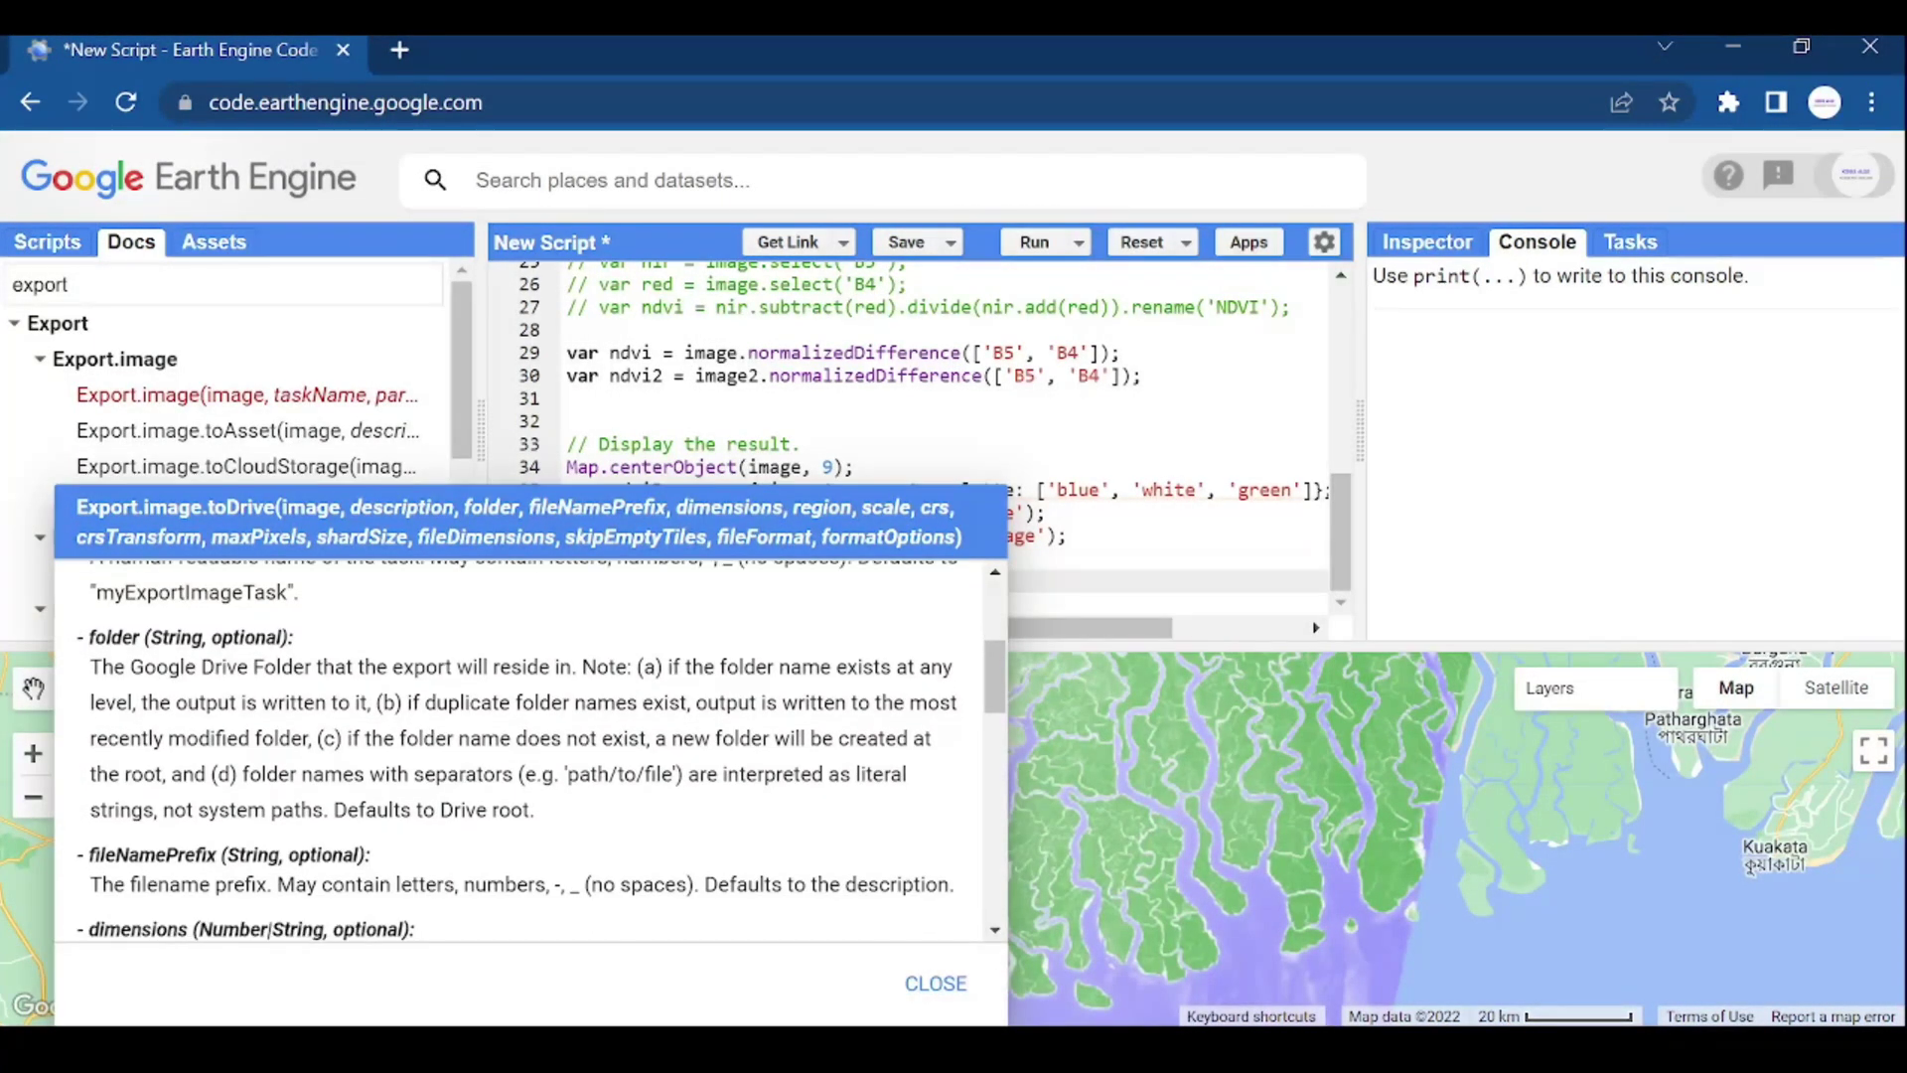
scroll(521, 745, down, 1)
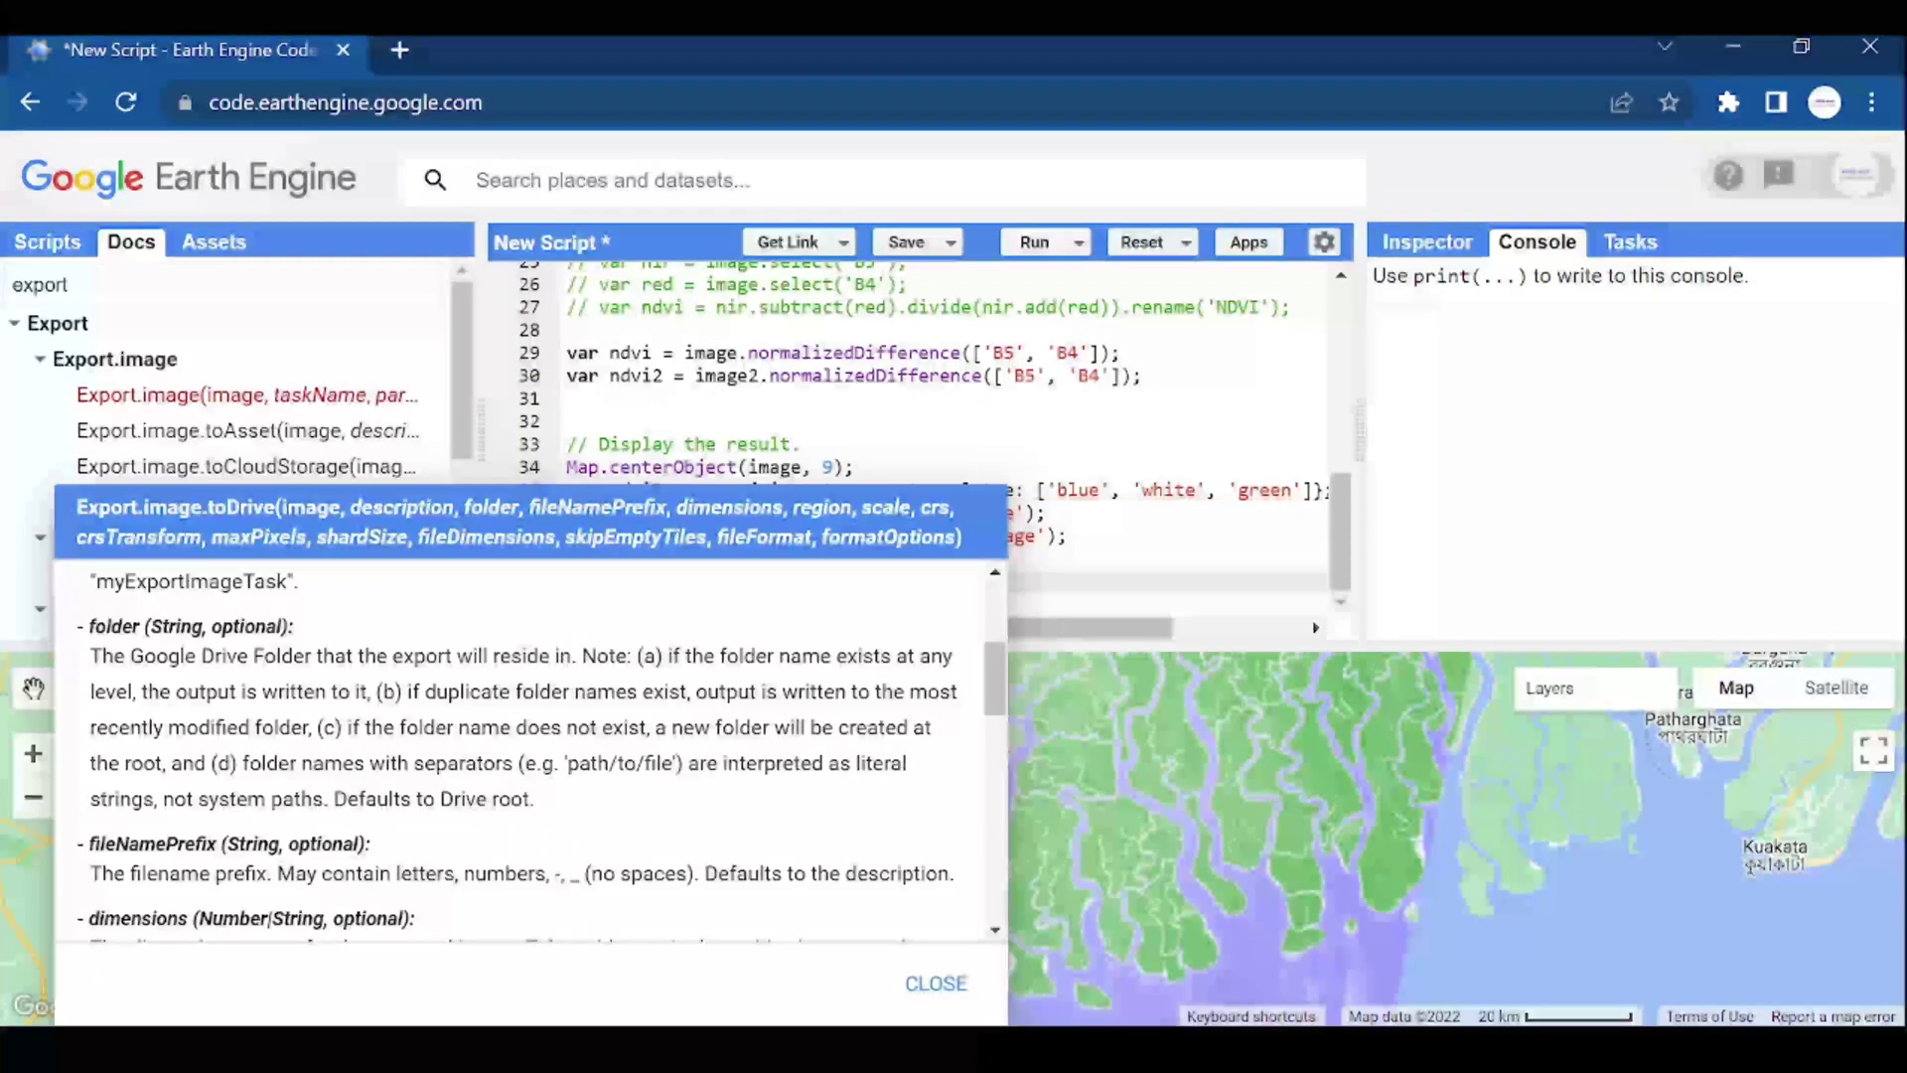
scroll(521, 746, down, 3)
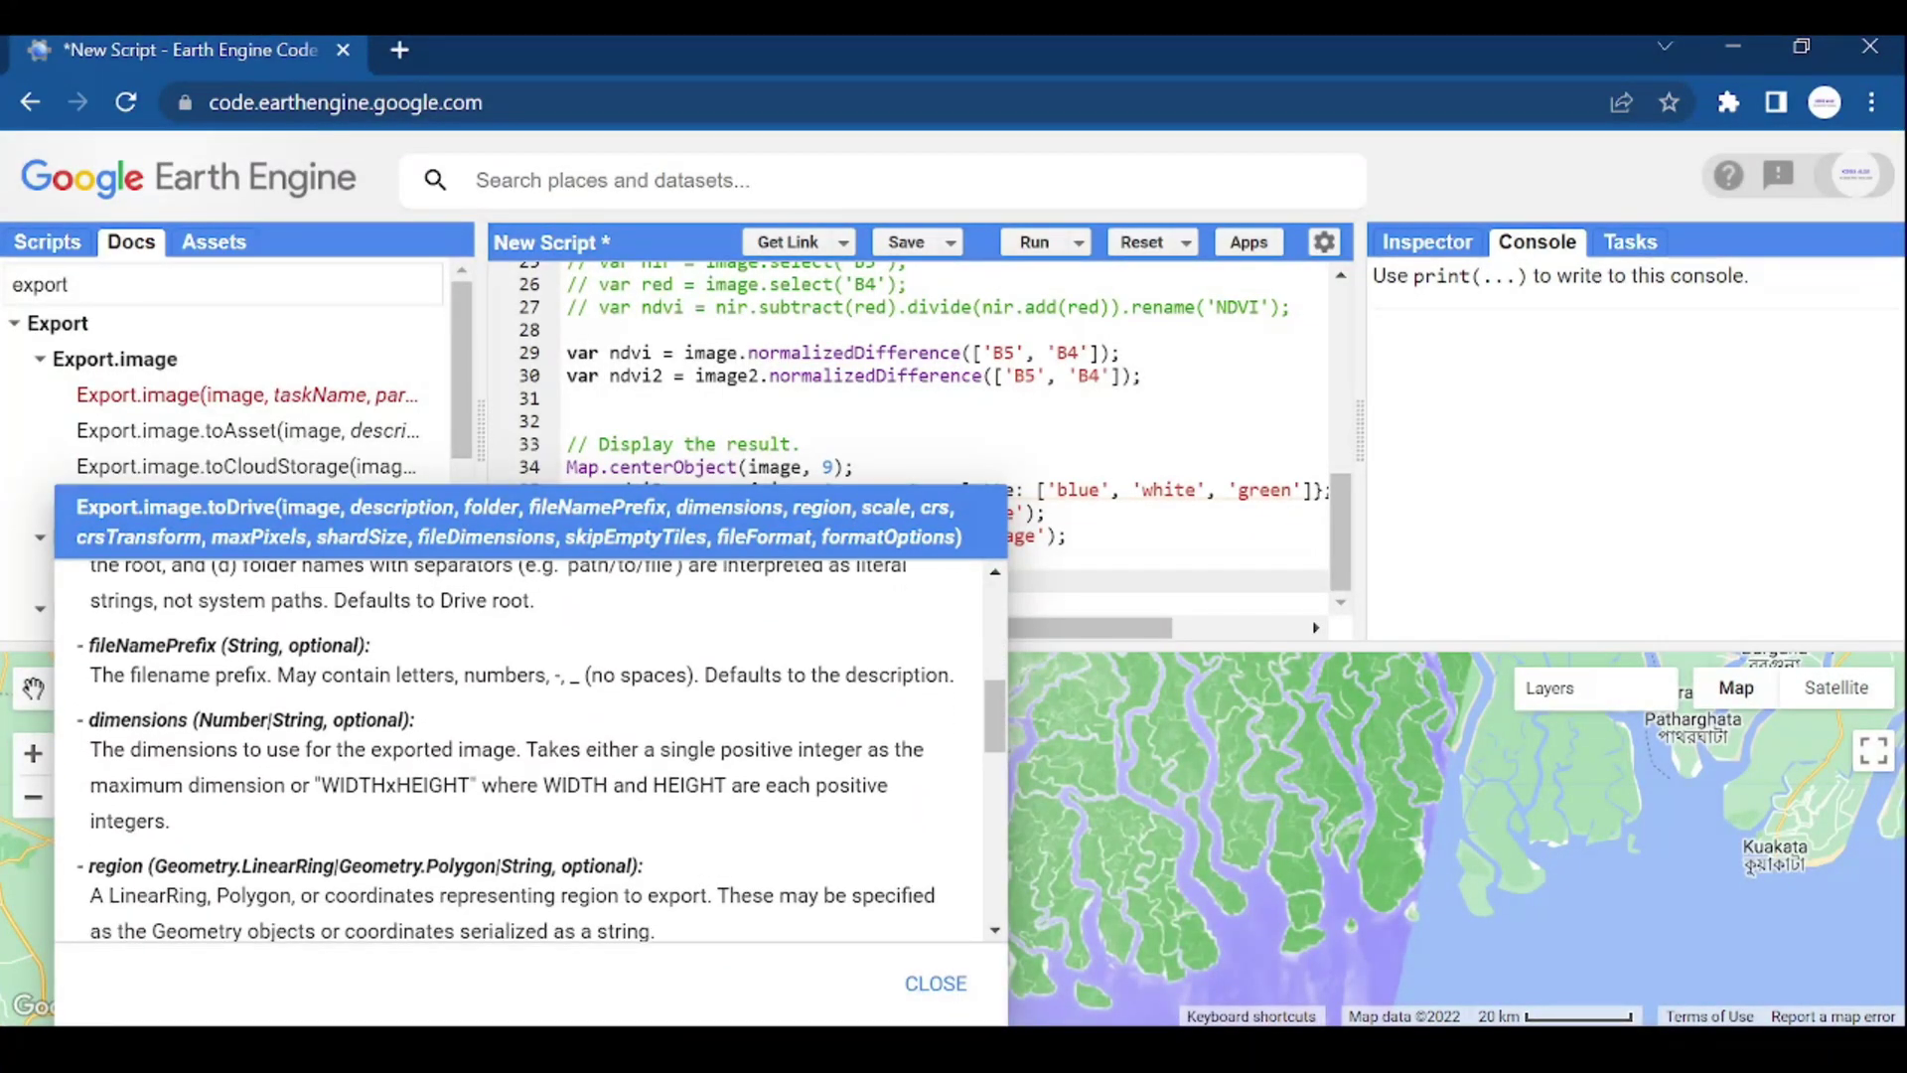
scroll(522, 746, down, 2)
scroll(522, 745, down, 2)
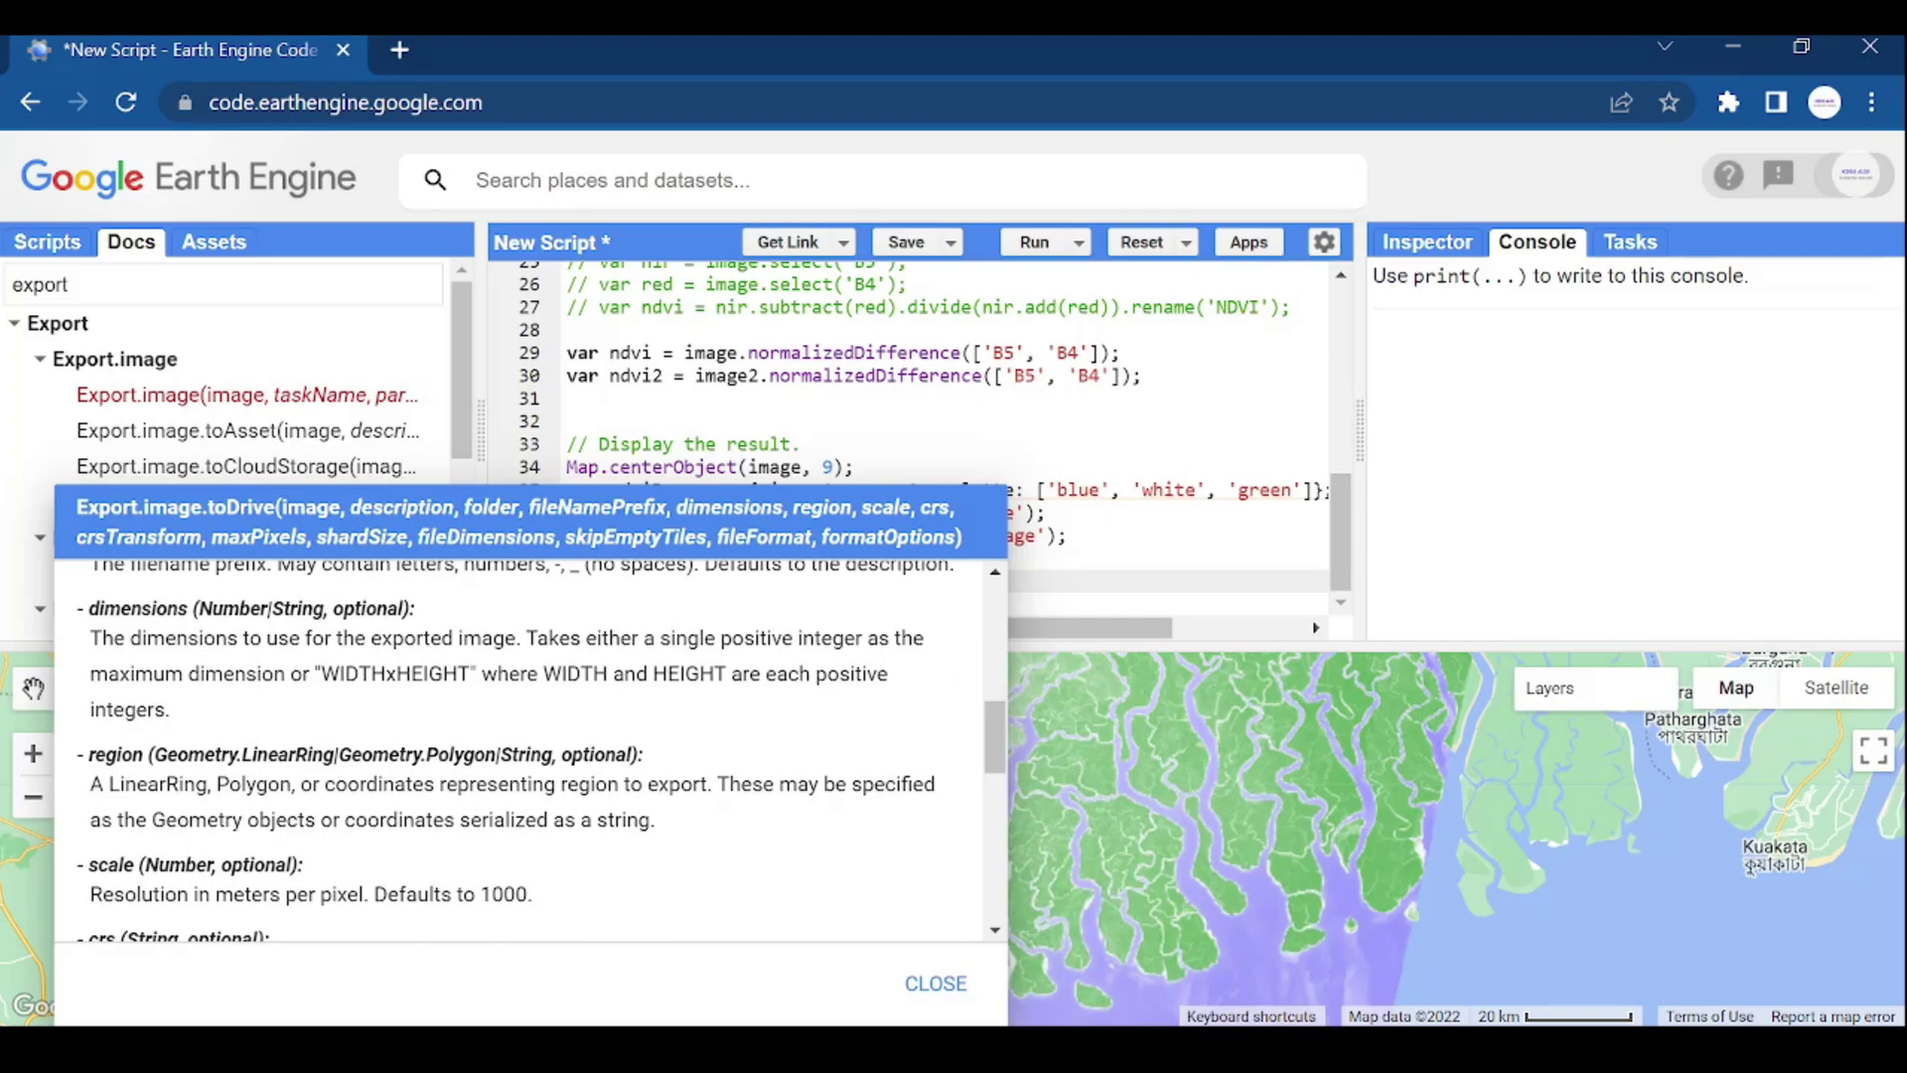
scroll(522, 746, down, 1)
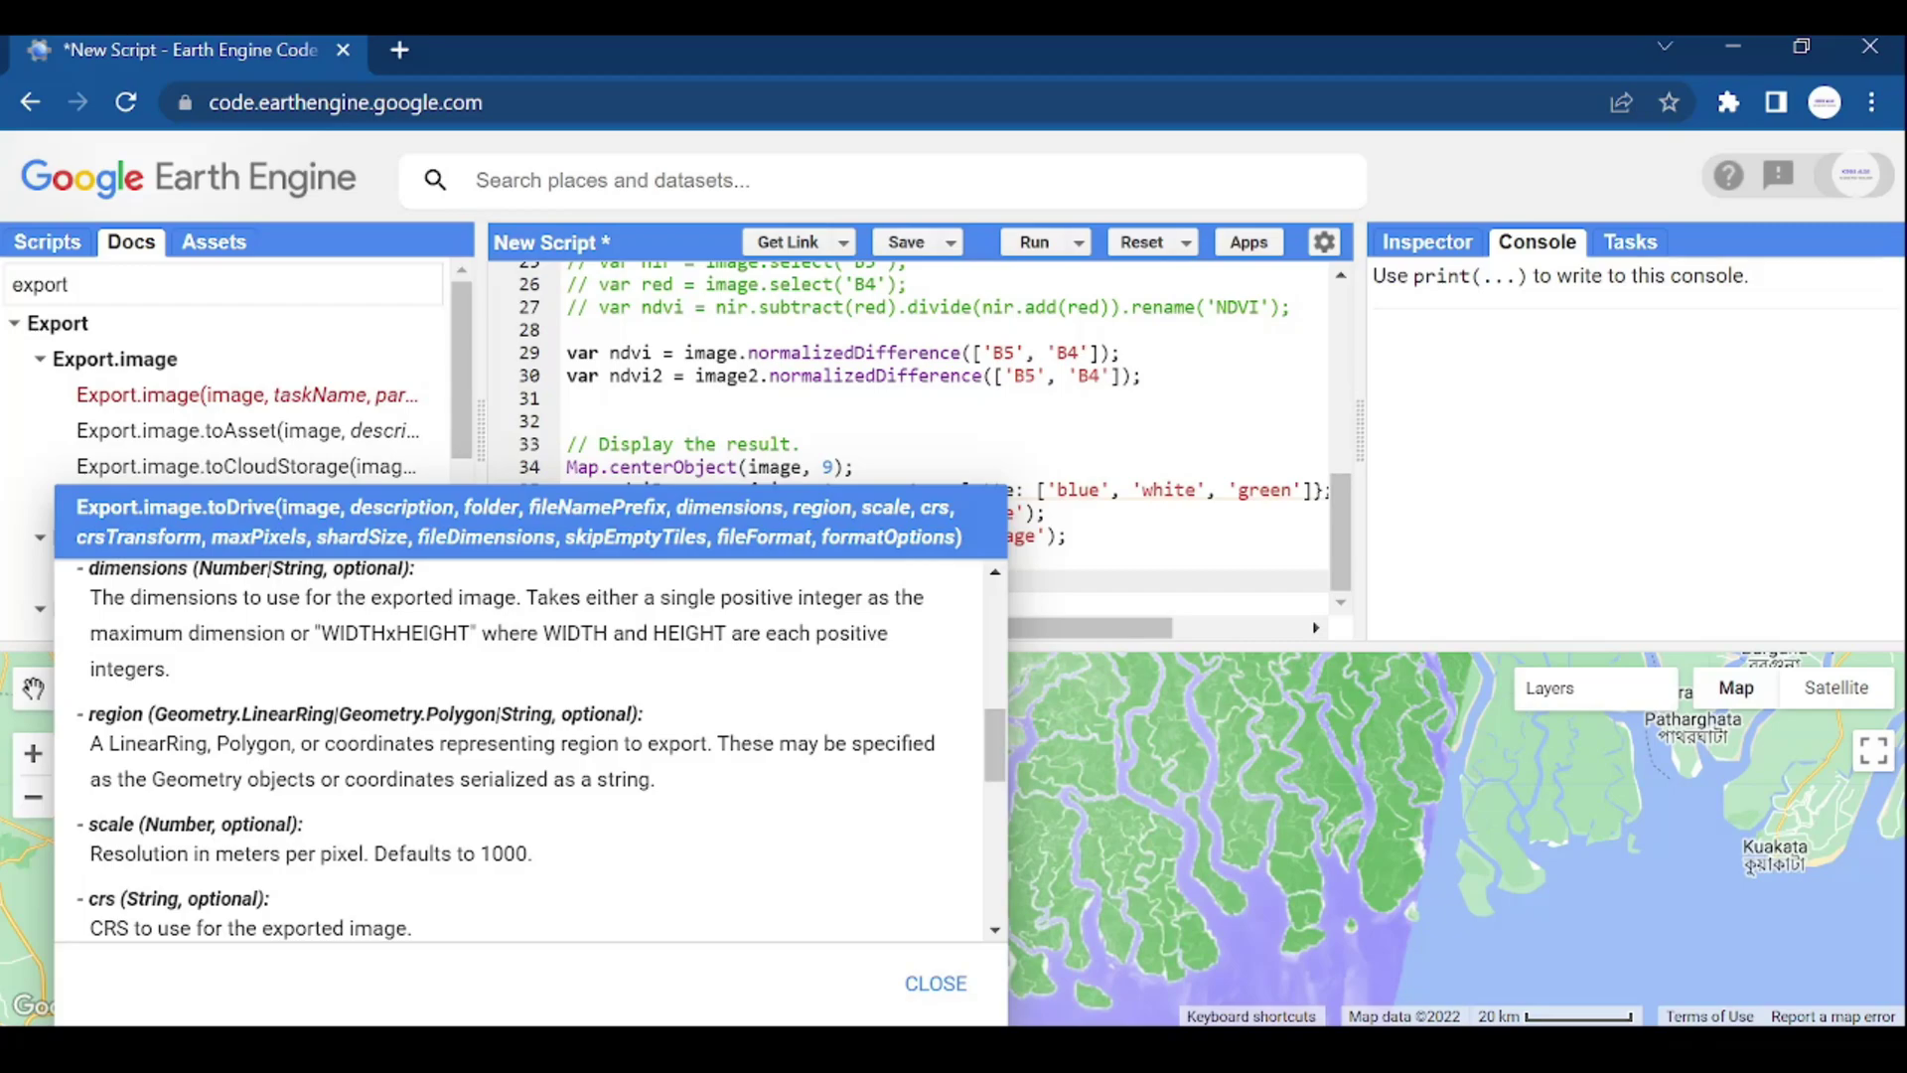
scroll(523, 745, down, 3)
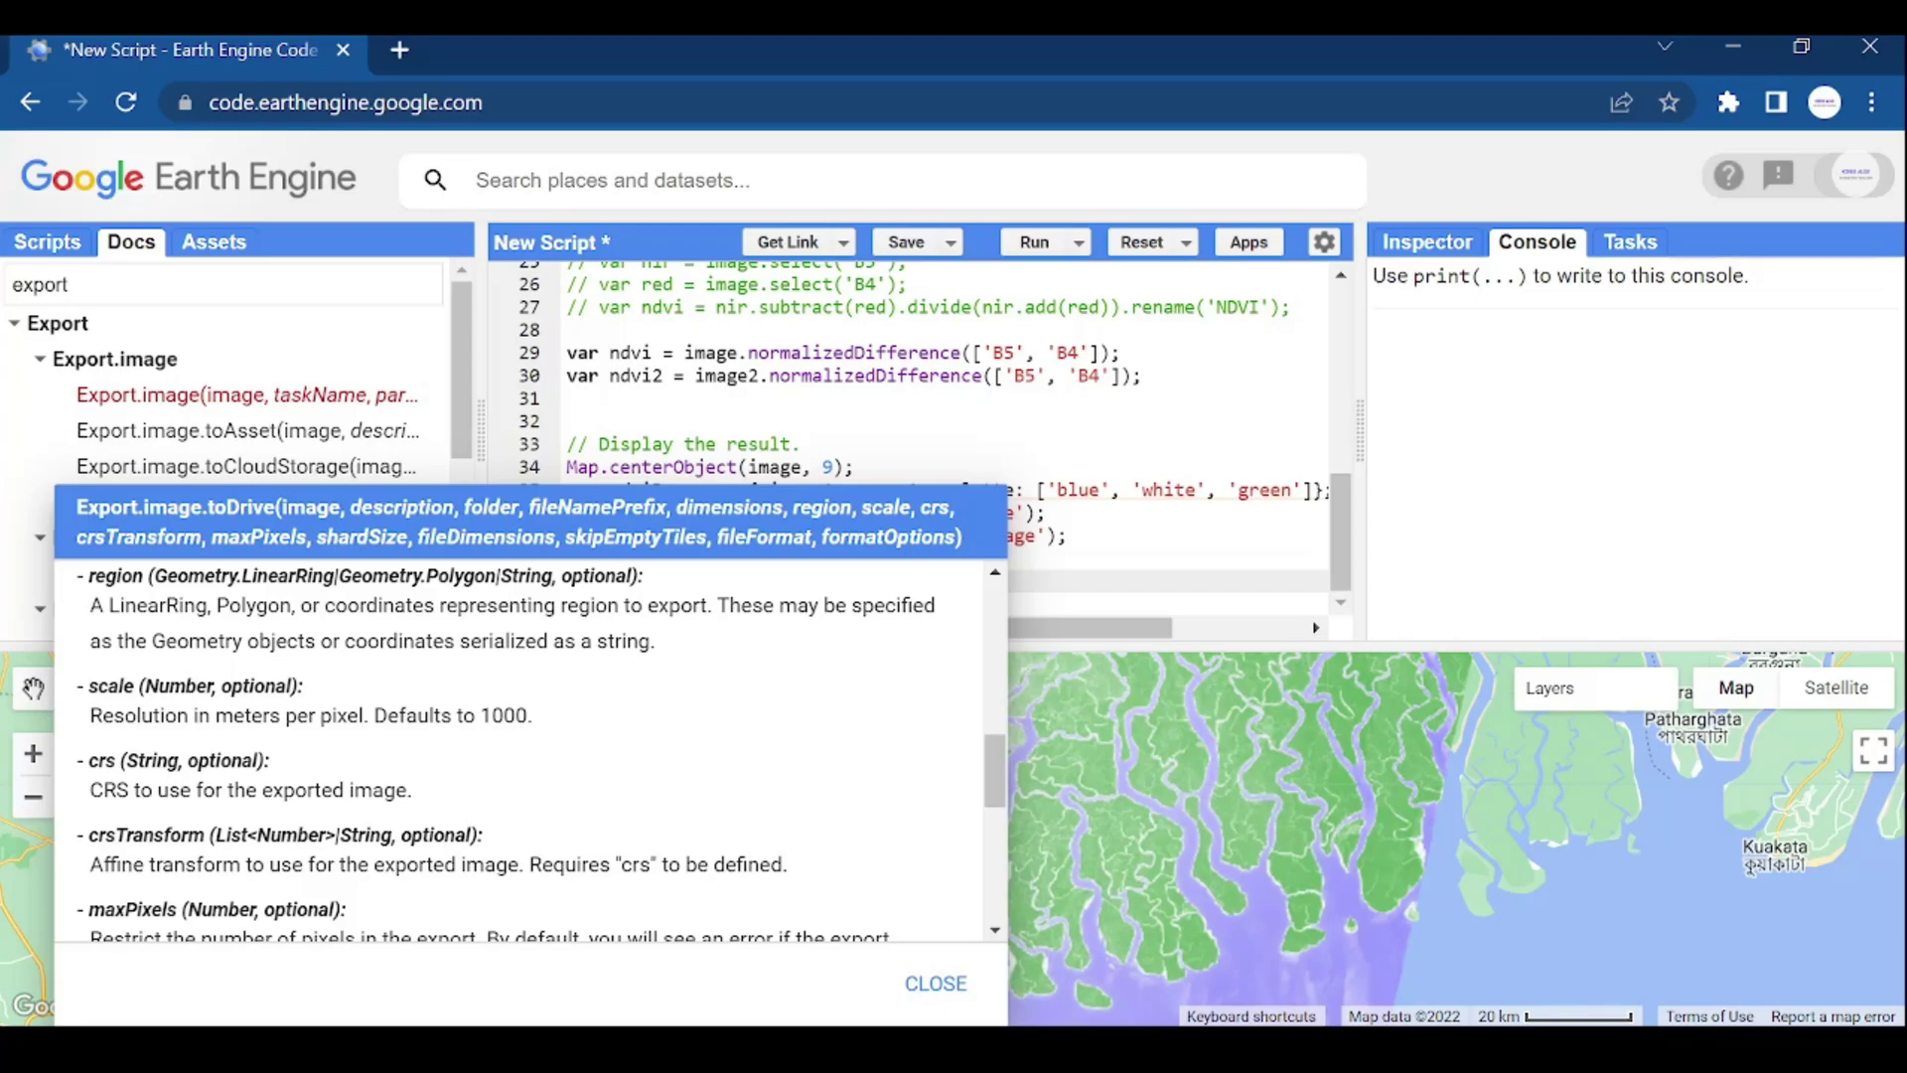
scroll(522, 745, down, 1)
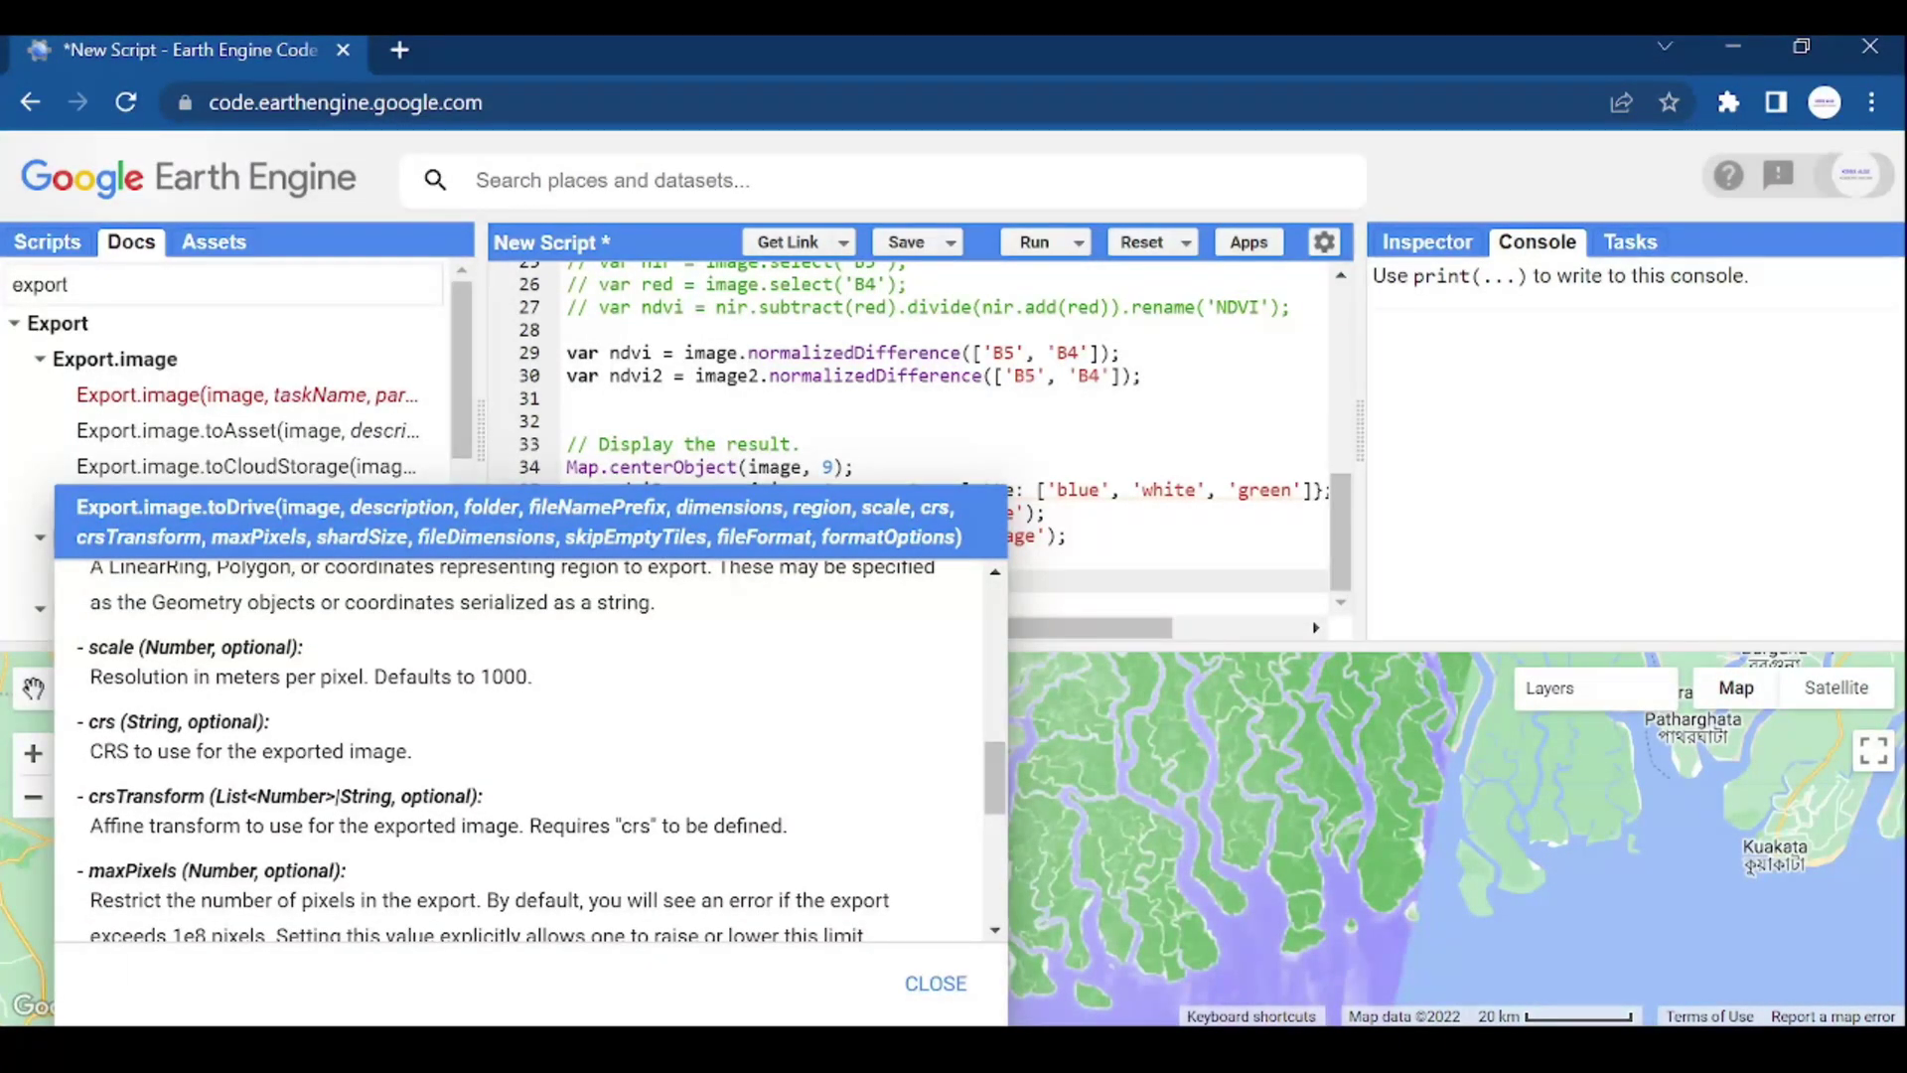
scroll(522, 746, down, 2)
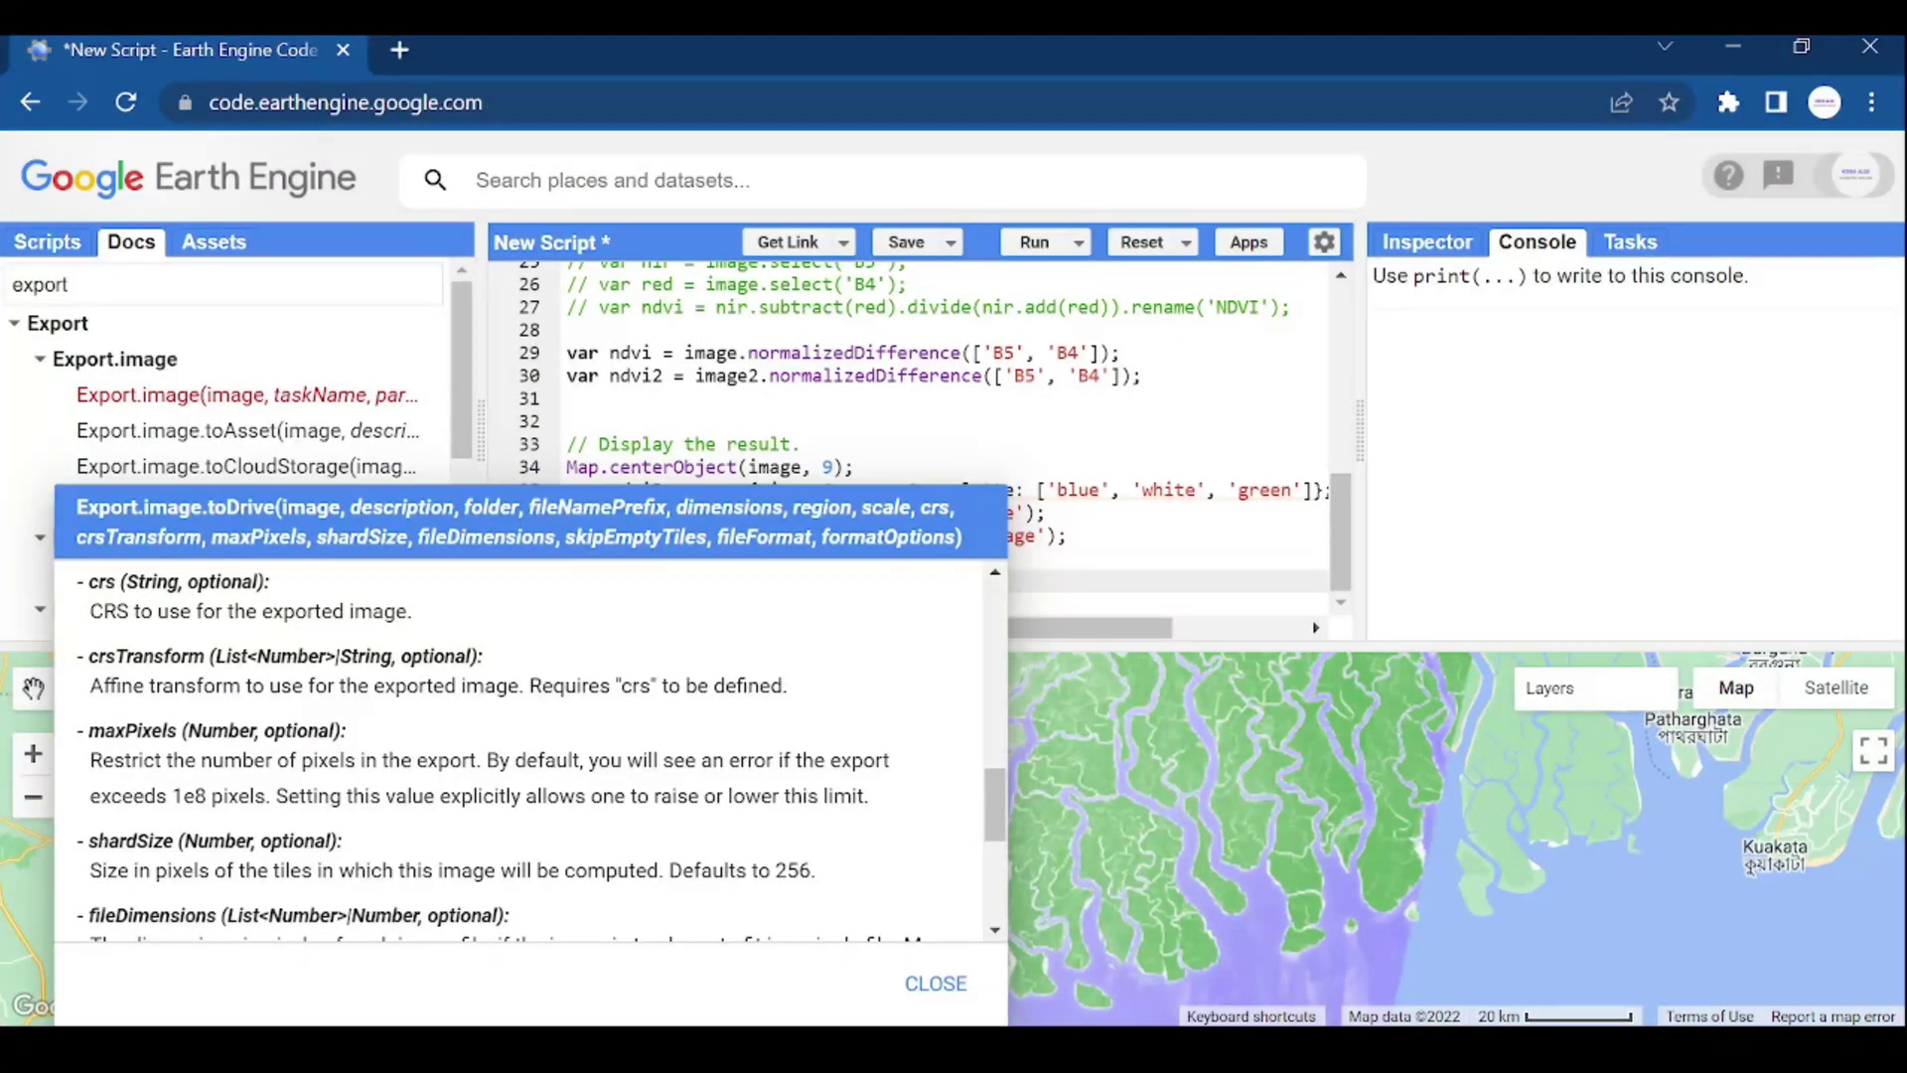
scroll(522, 744, up, 1)
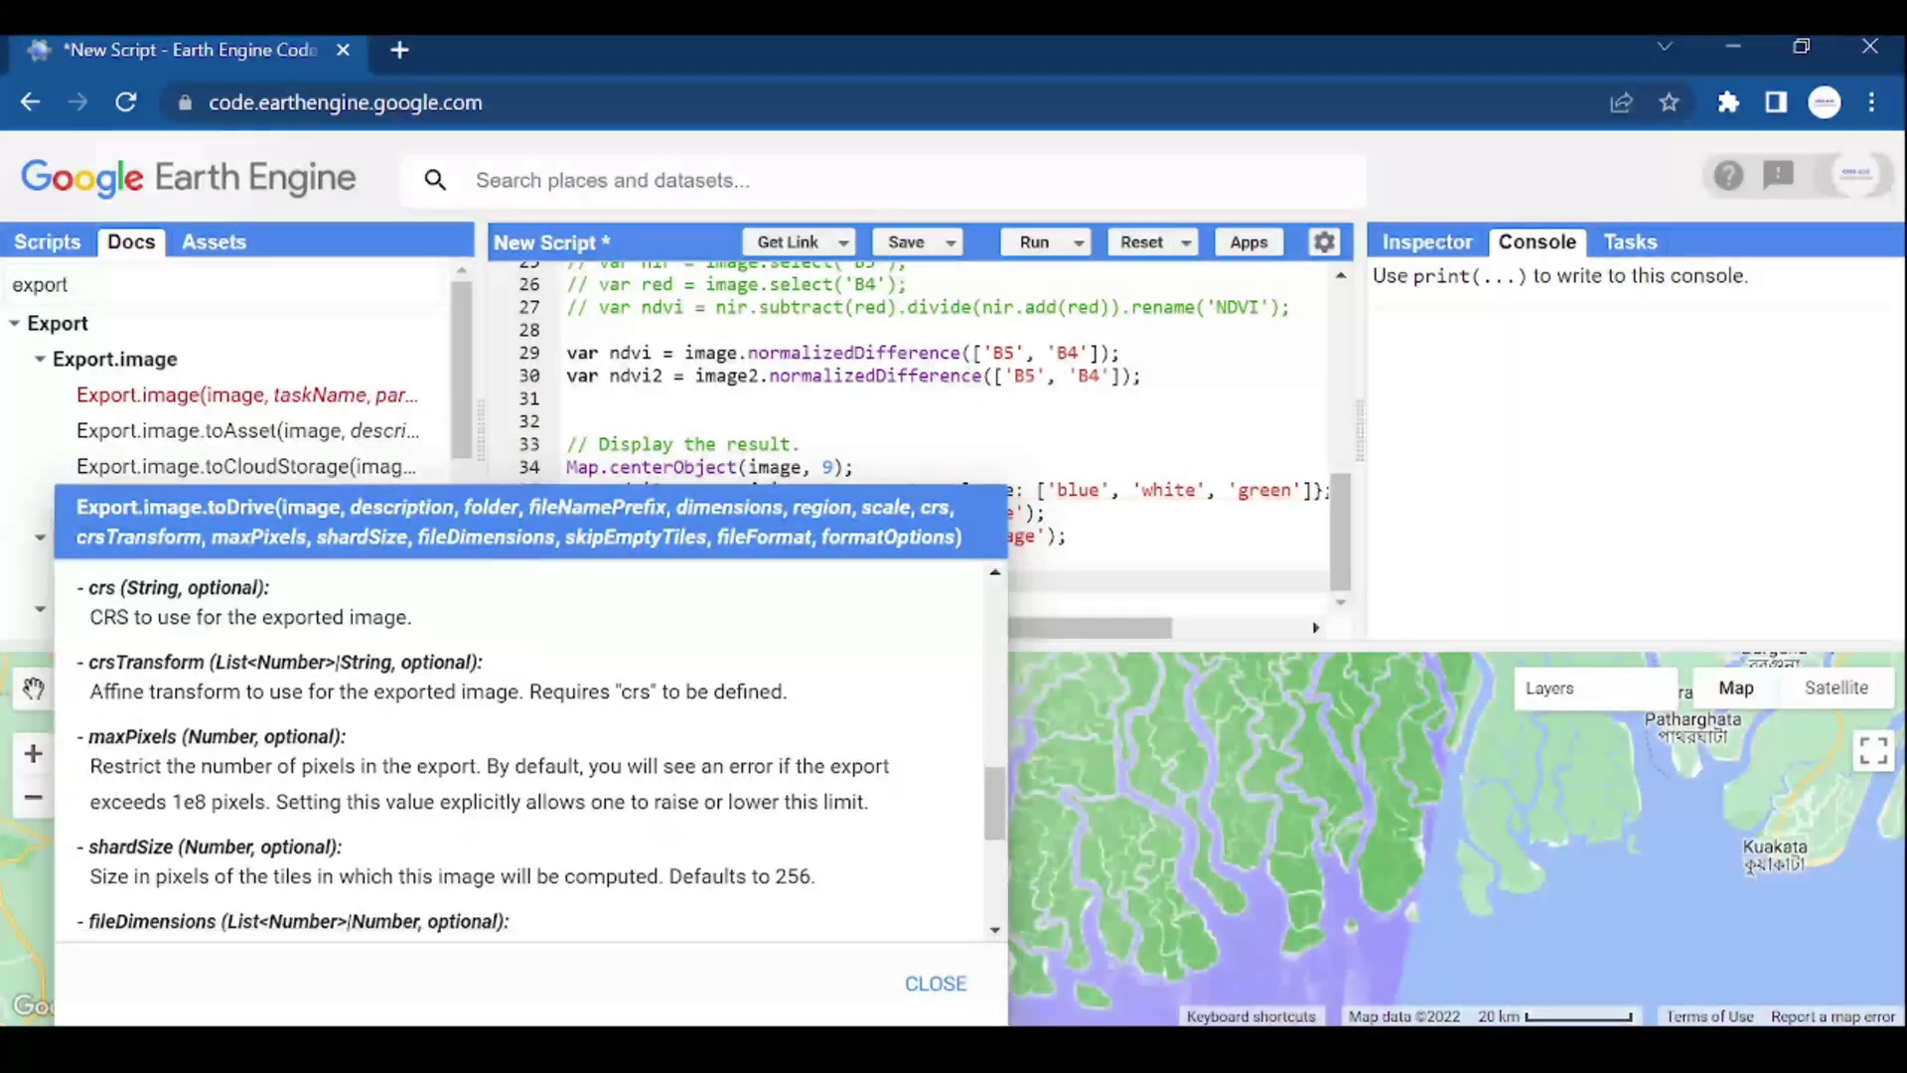
scroll(521, 745, down, 5)
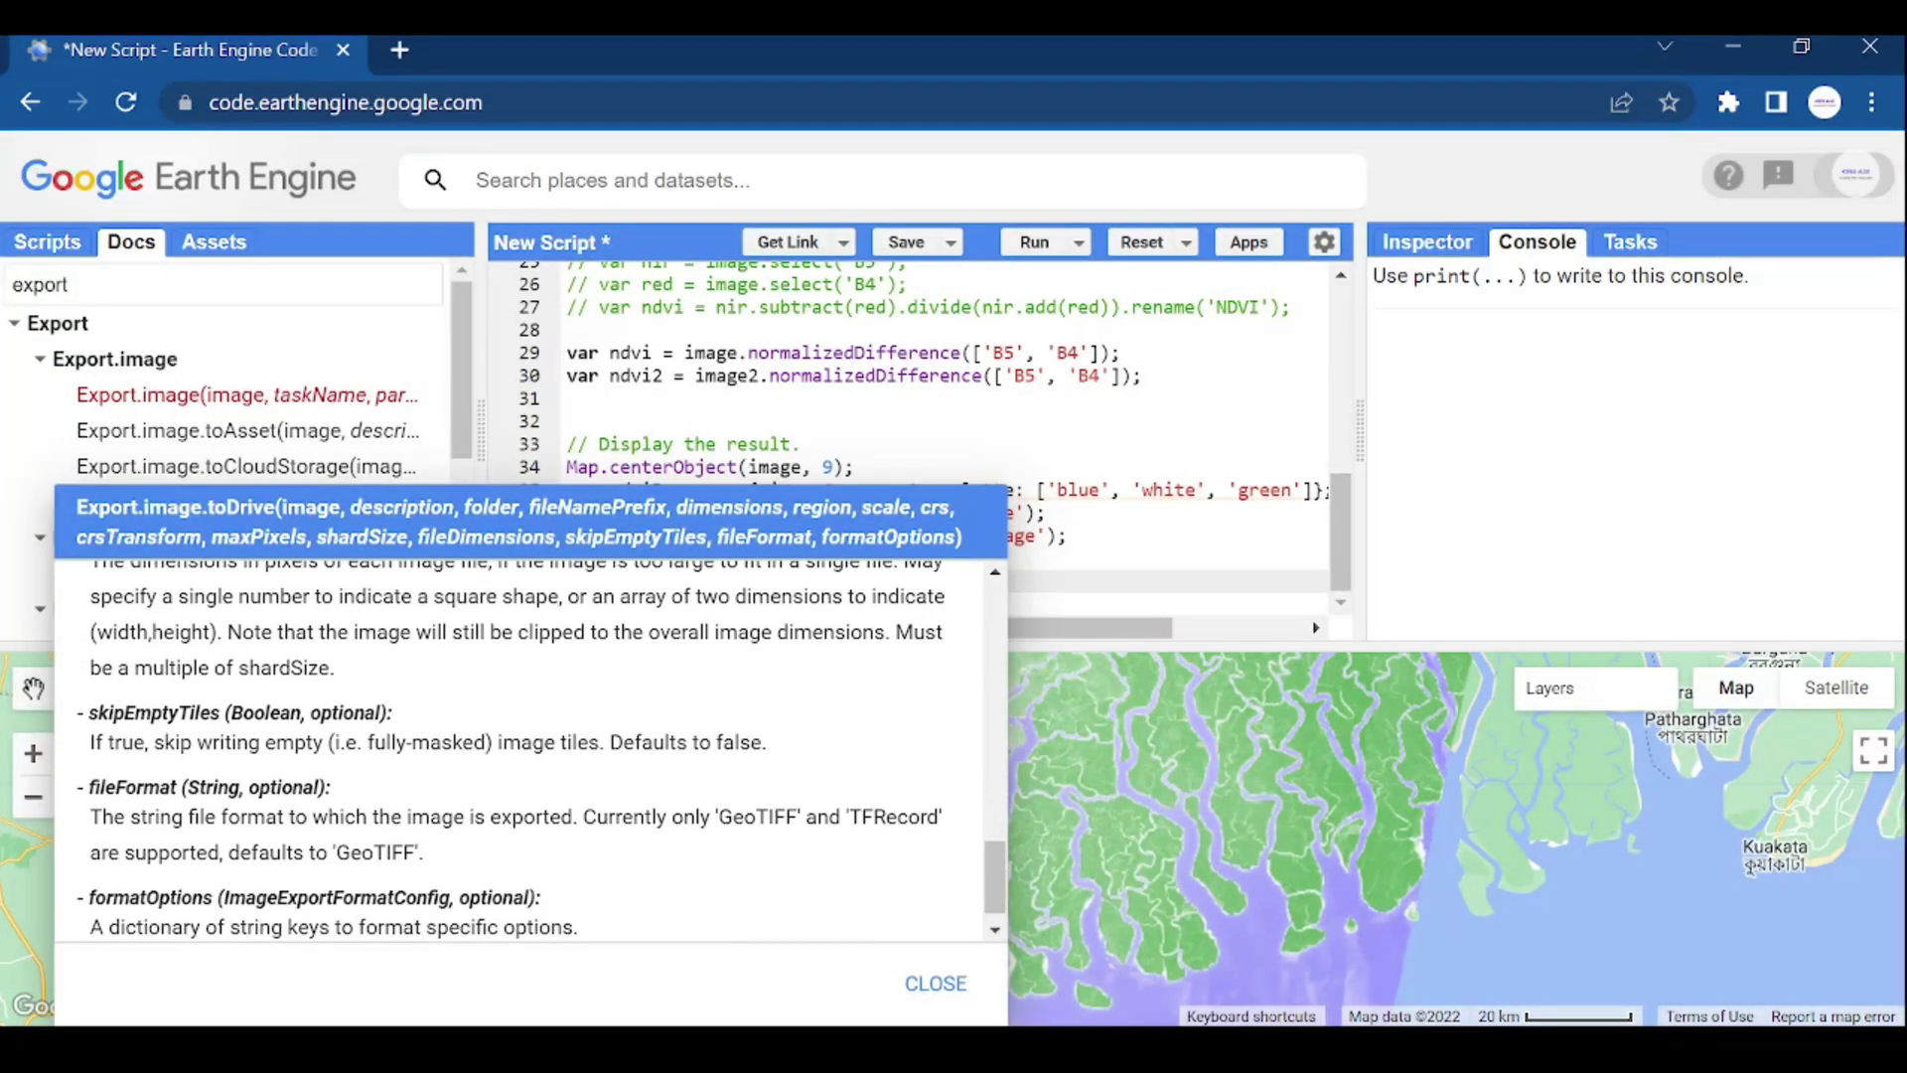
scroll(523, 745, up, 4)
scroll(521, 746, up, 1)
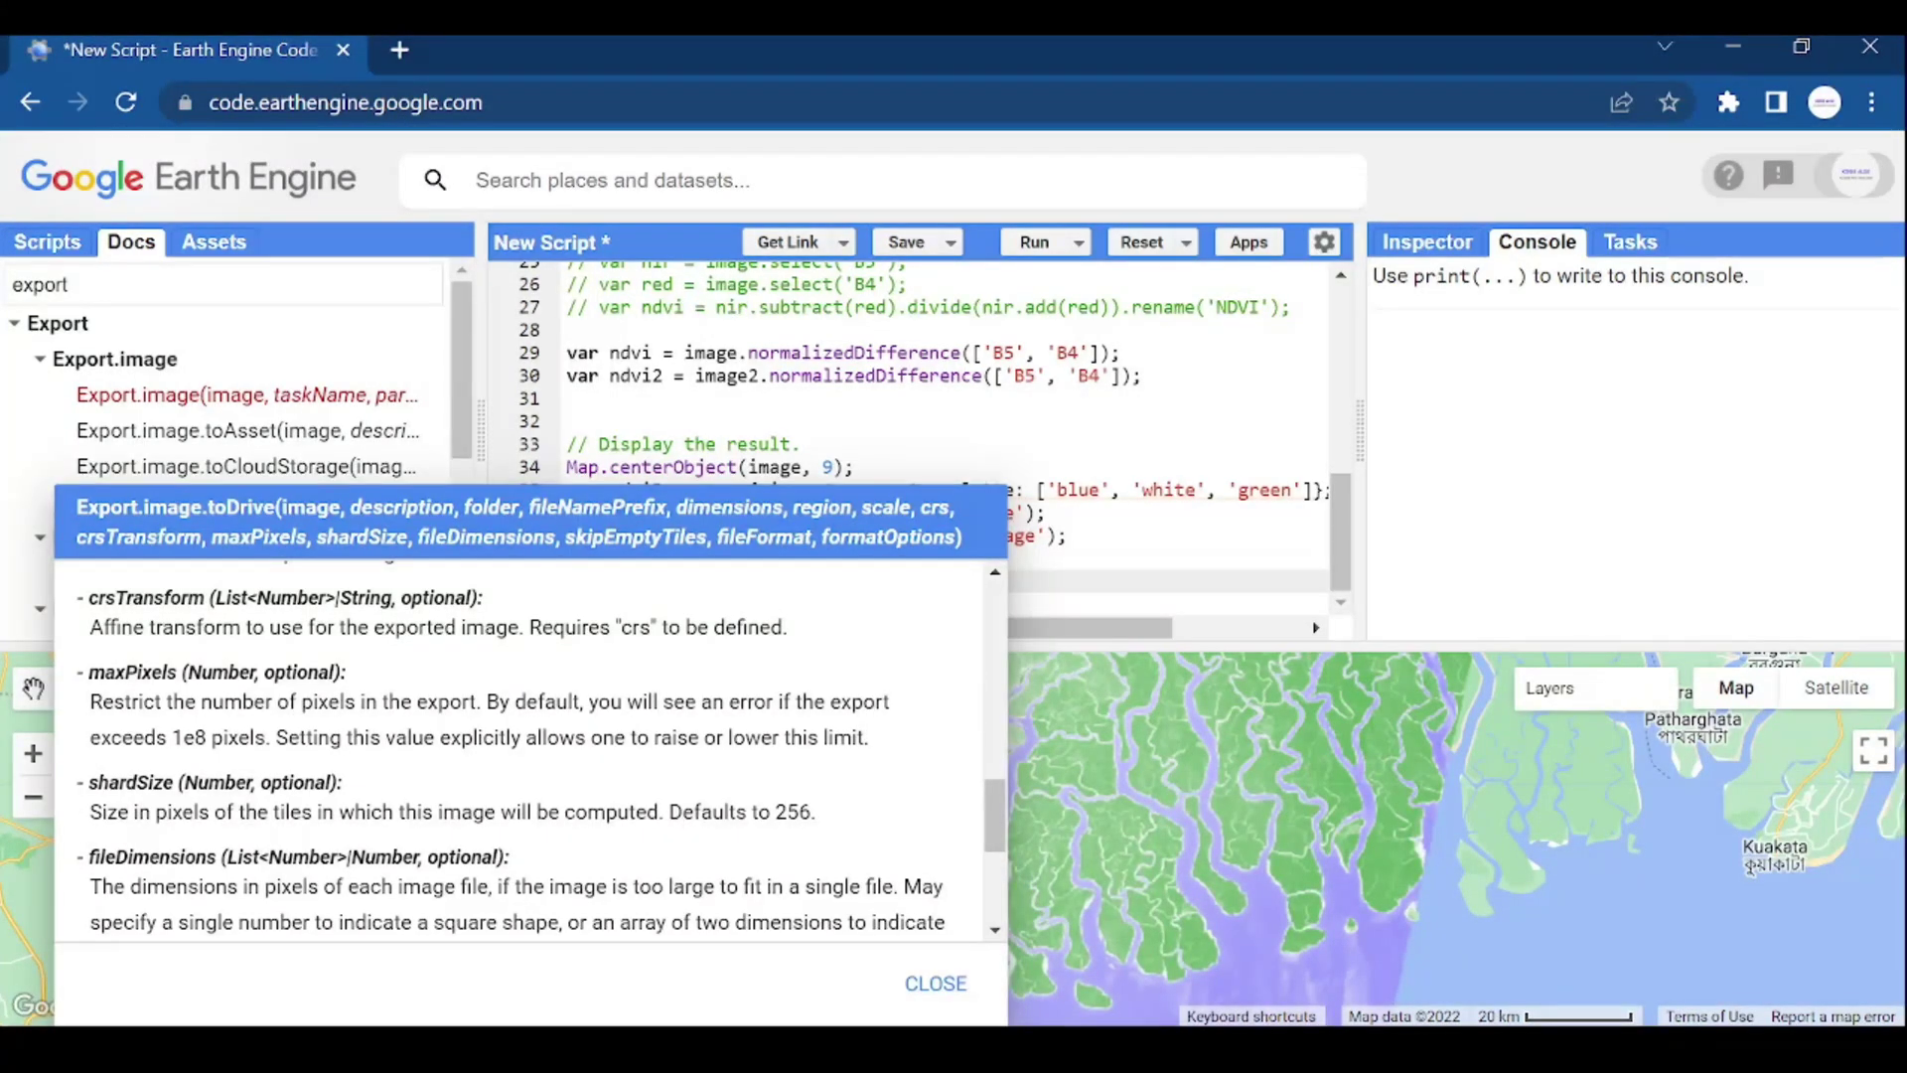
Close the Export.image.toDrive documentation to return to the script
click(936, 983)
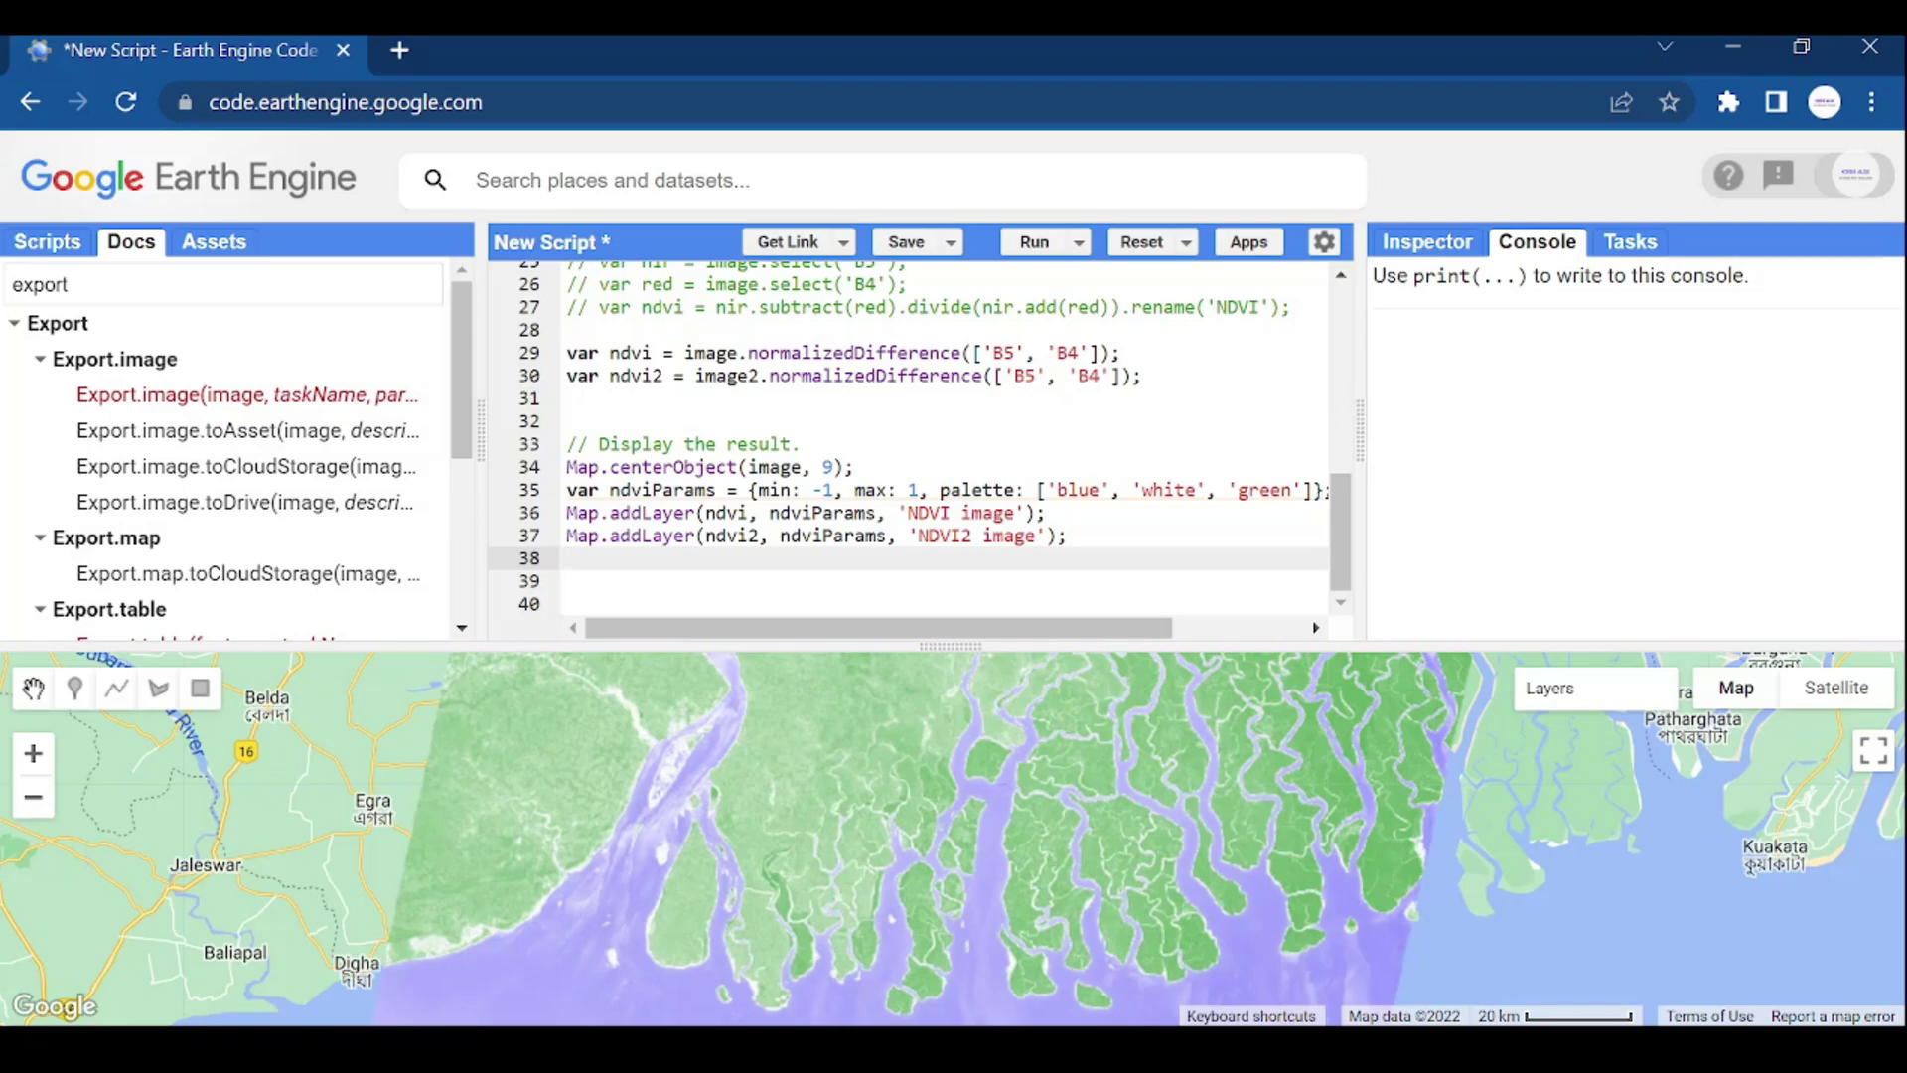
Start an Export.image.toDrive({}) call and copy the ndvi variable name into it
key(Return)
key(Return)
text(Expor)
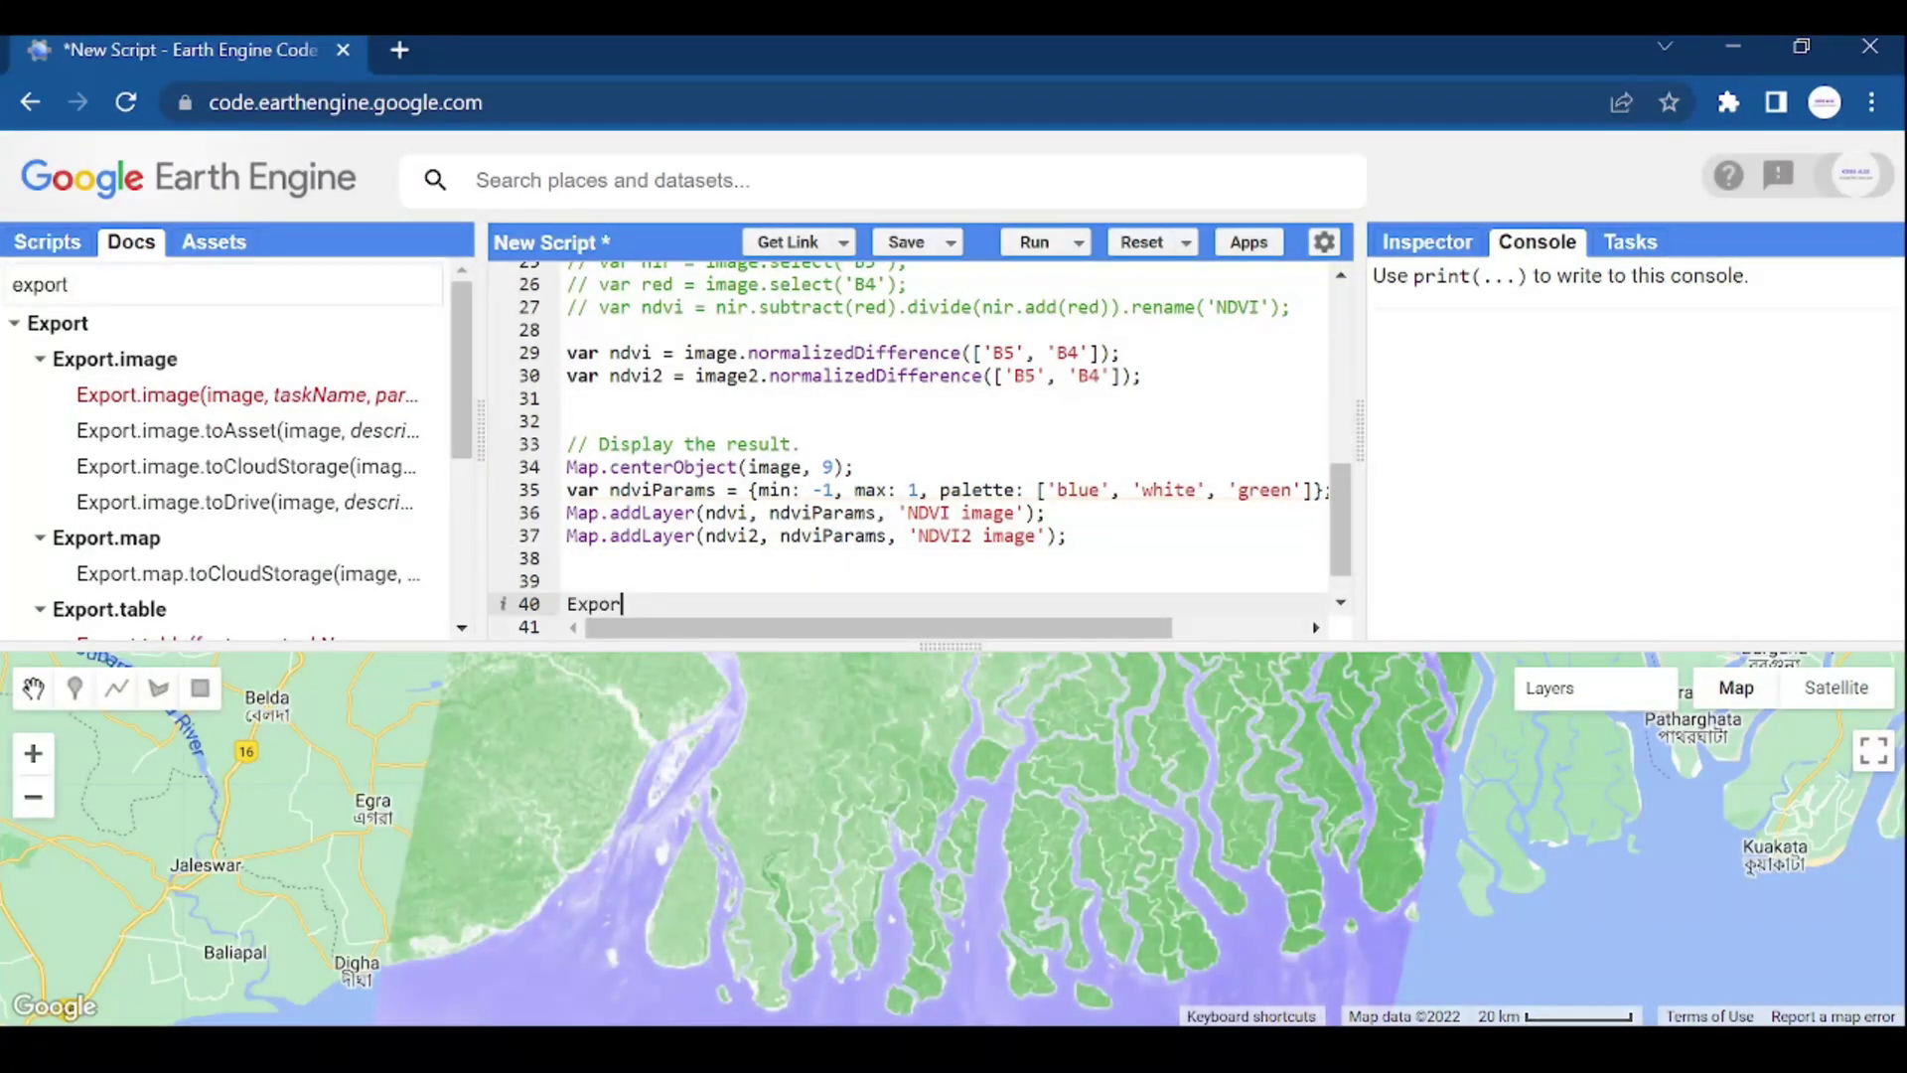
text(t.image)
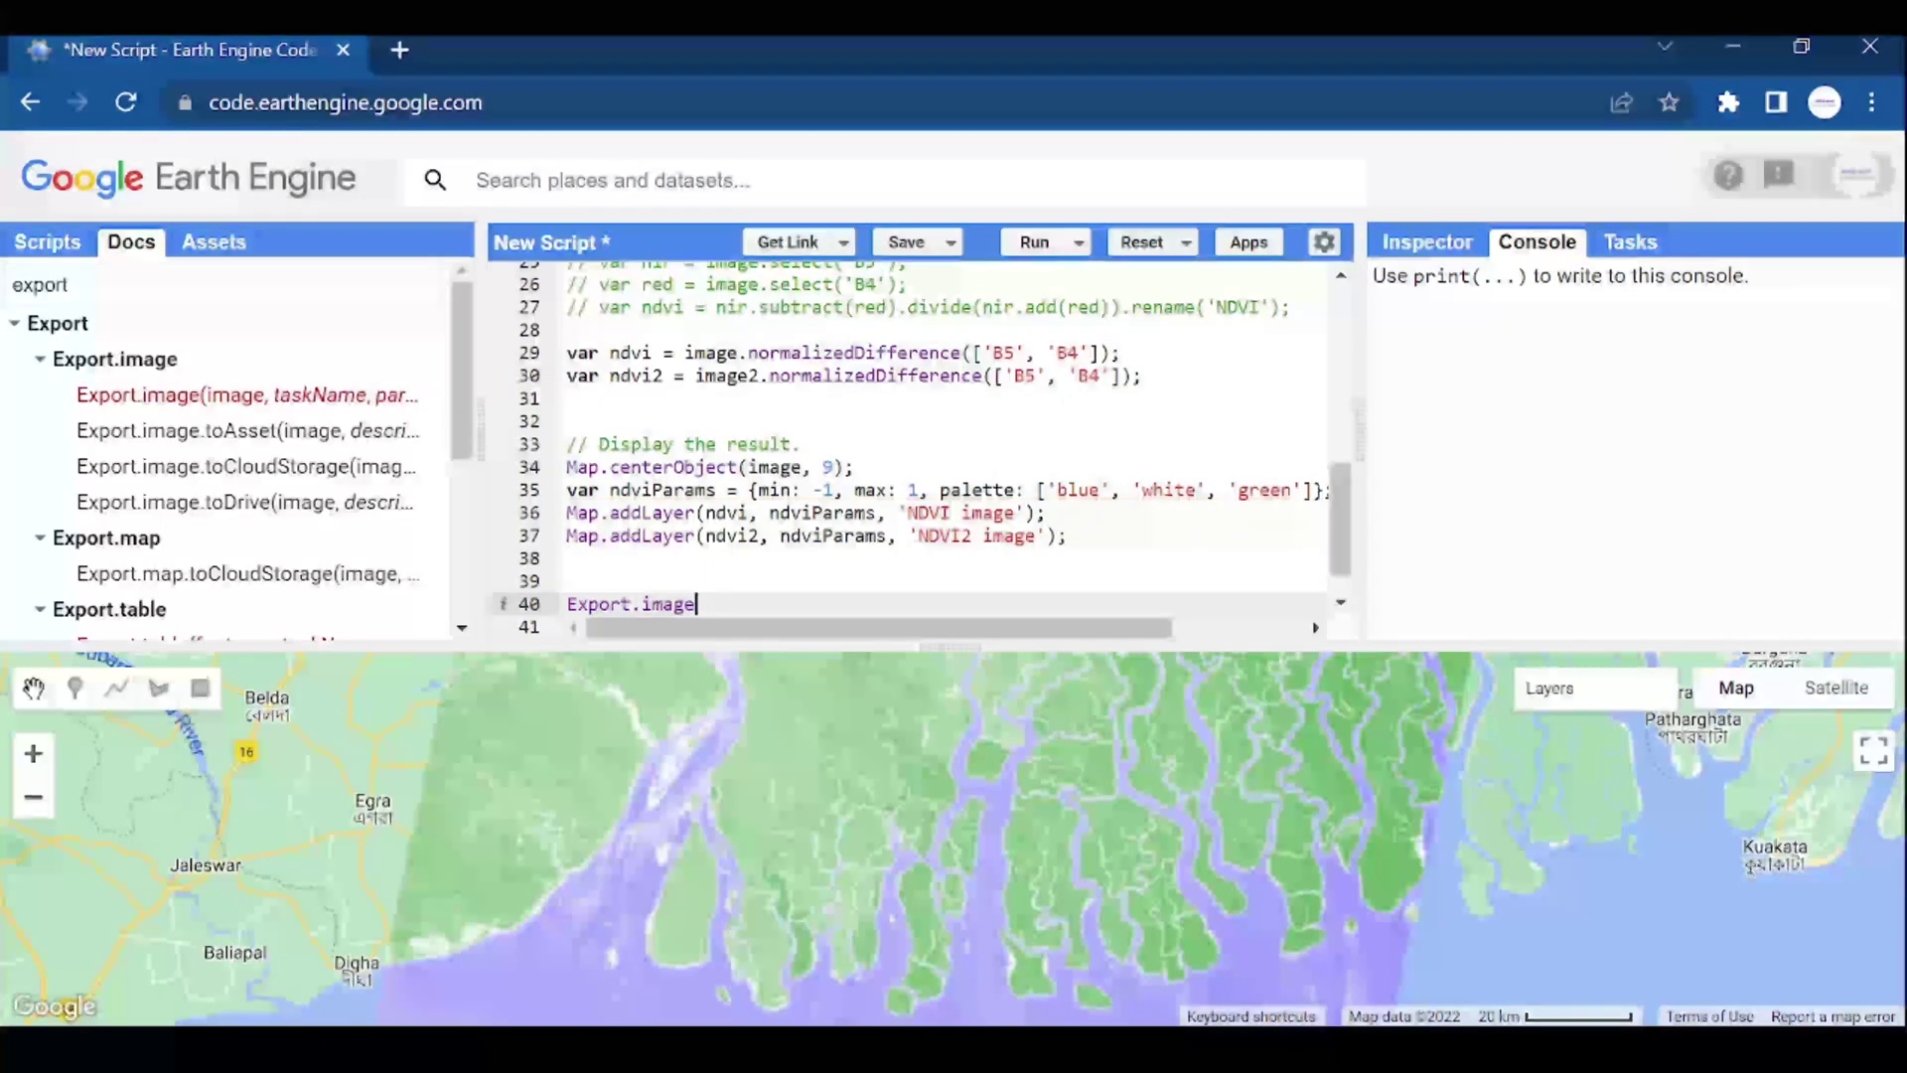
text(.)
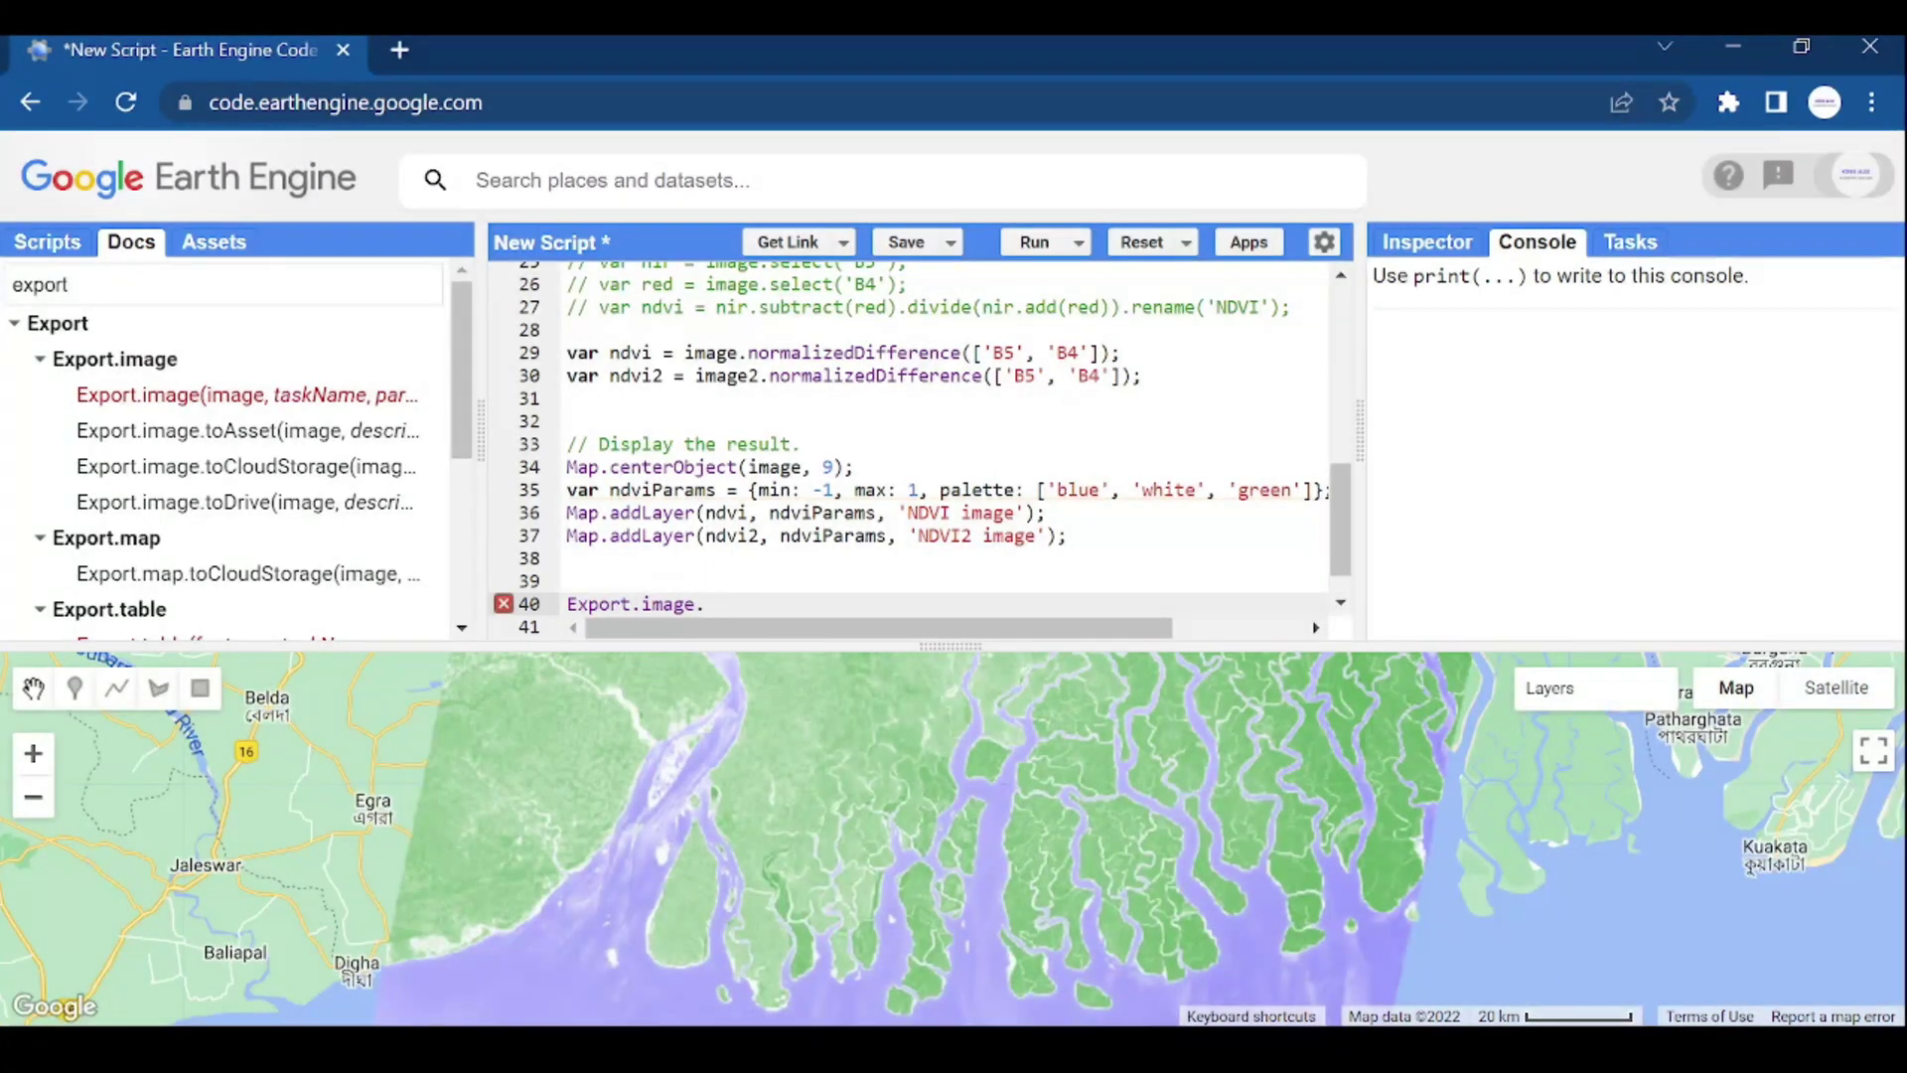
text(toDriv)
text(e()
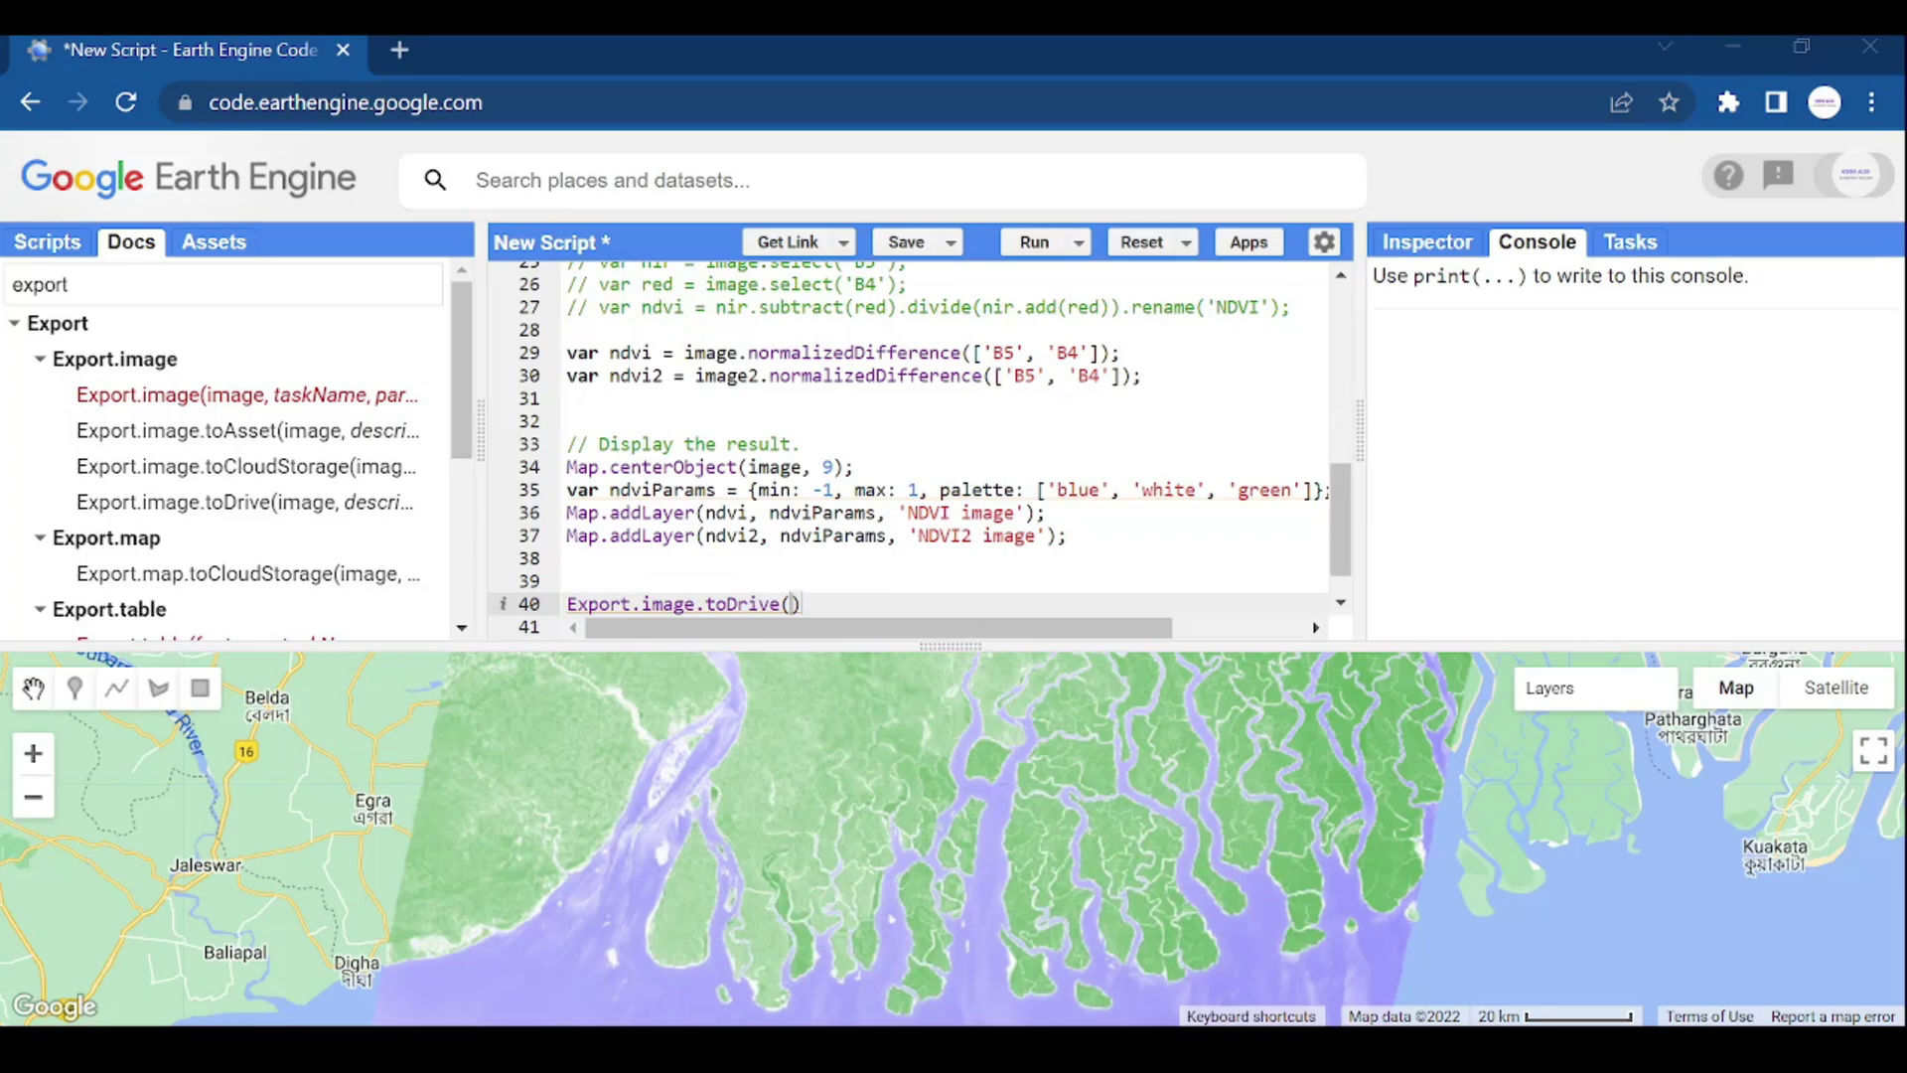
text({)
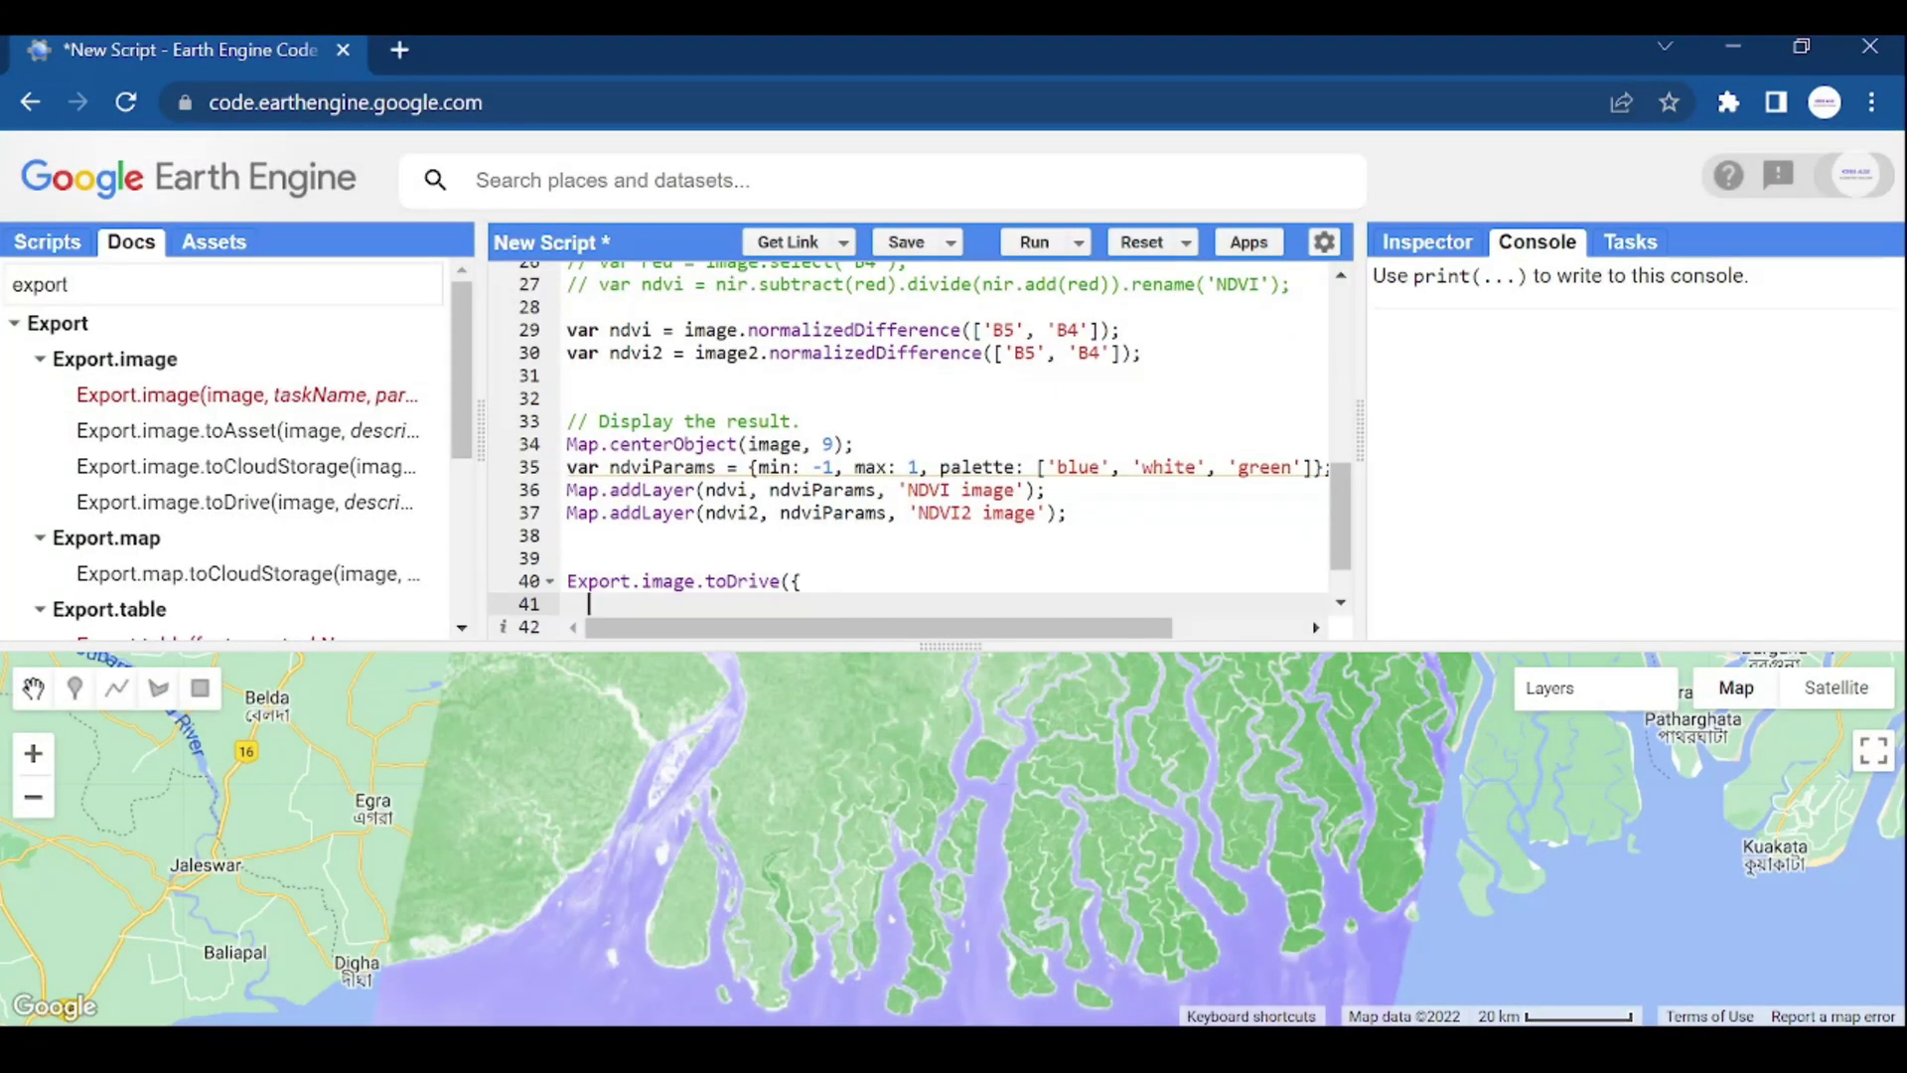
key(Return)
scroll(924, 447, up, 1)
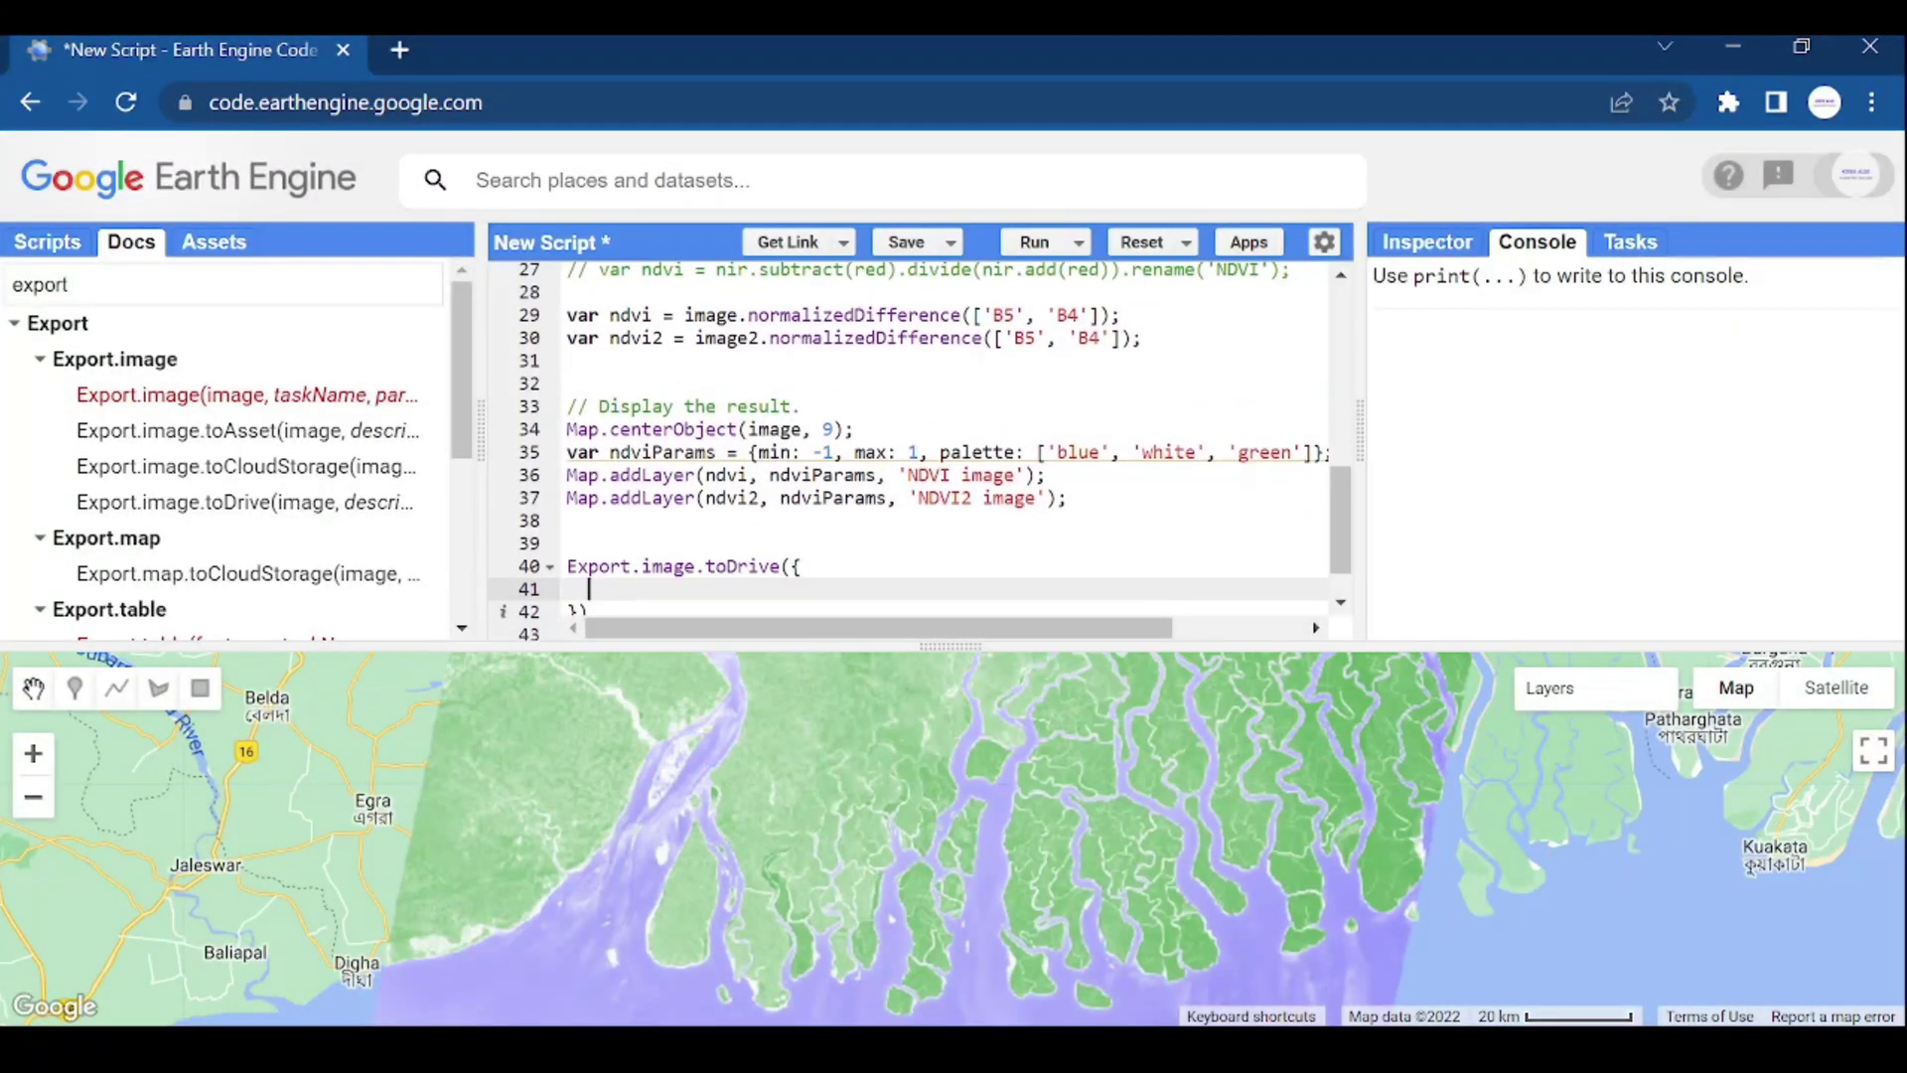
scroll(923, 447, down, 1)
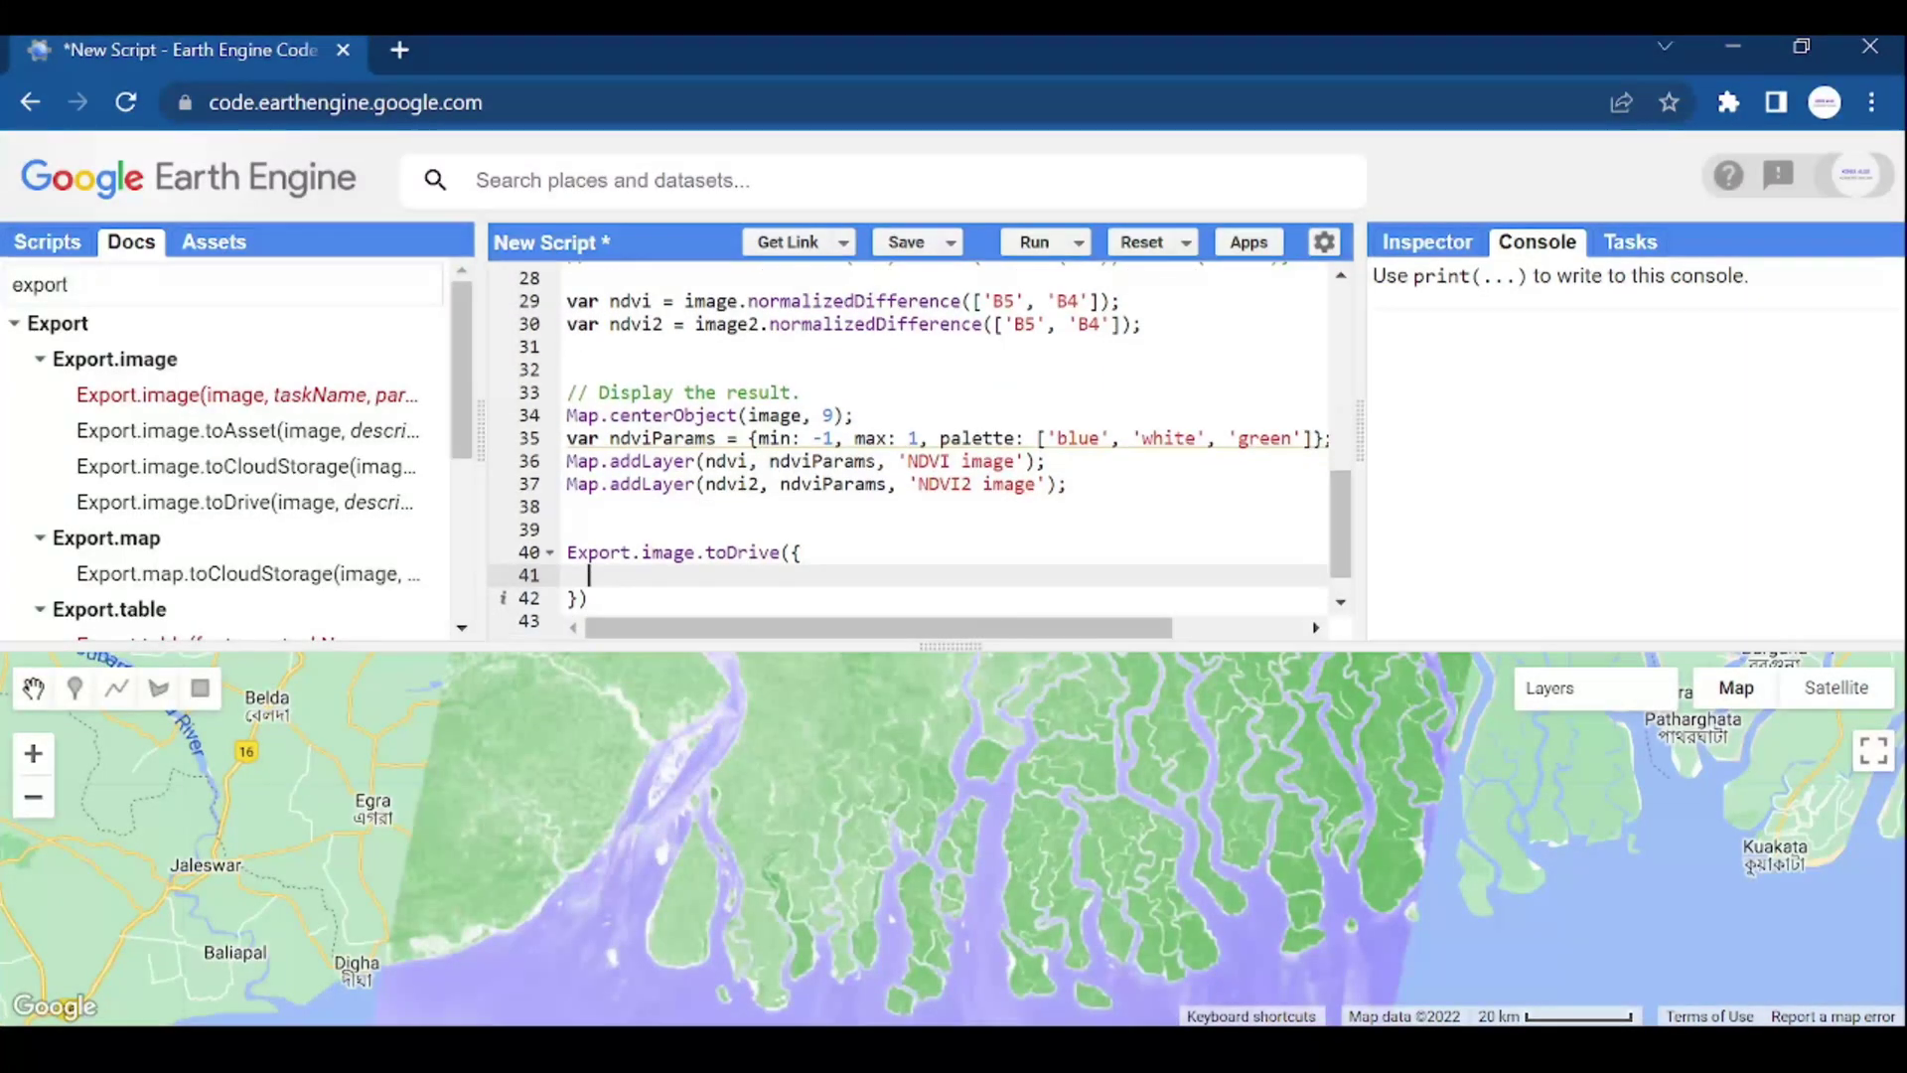
click(632, 302)
double_click(631, 302)
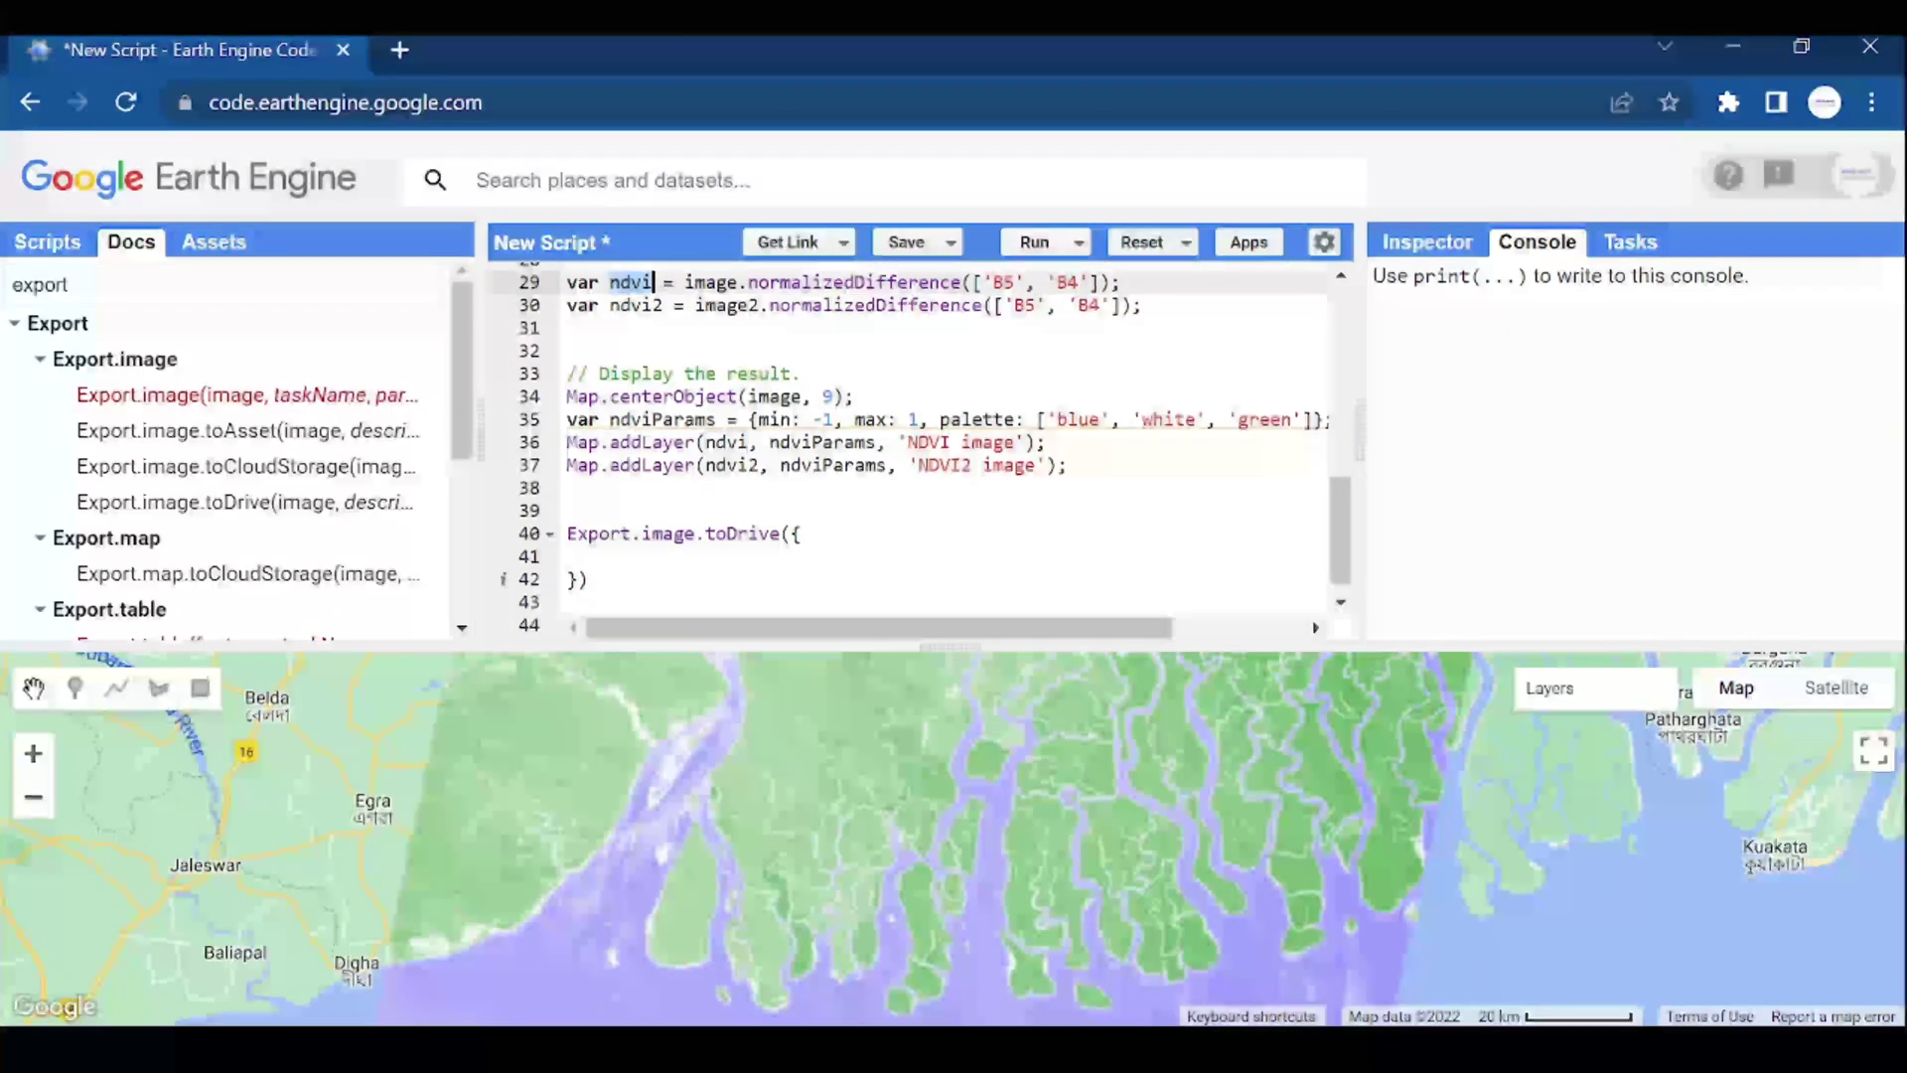
scroll(924, 447, down, 1)
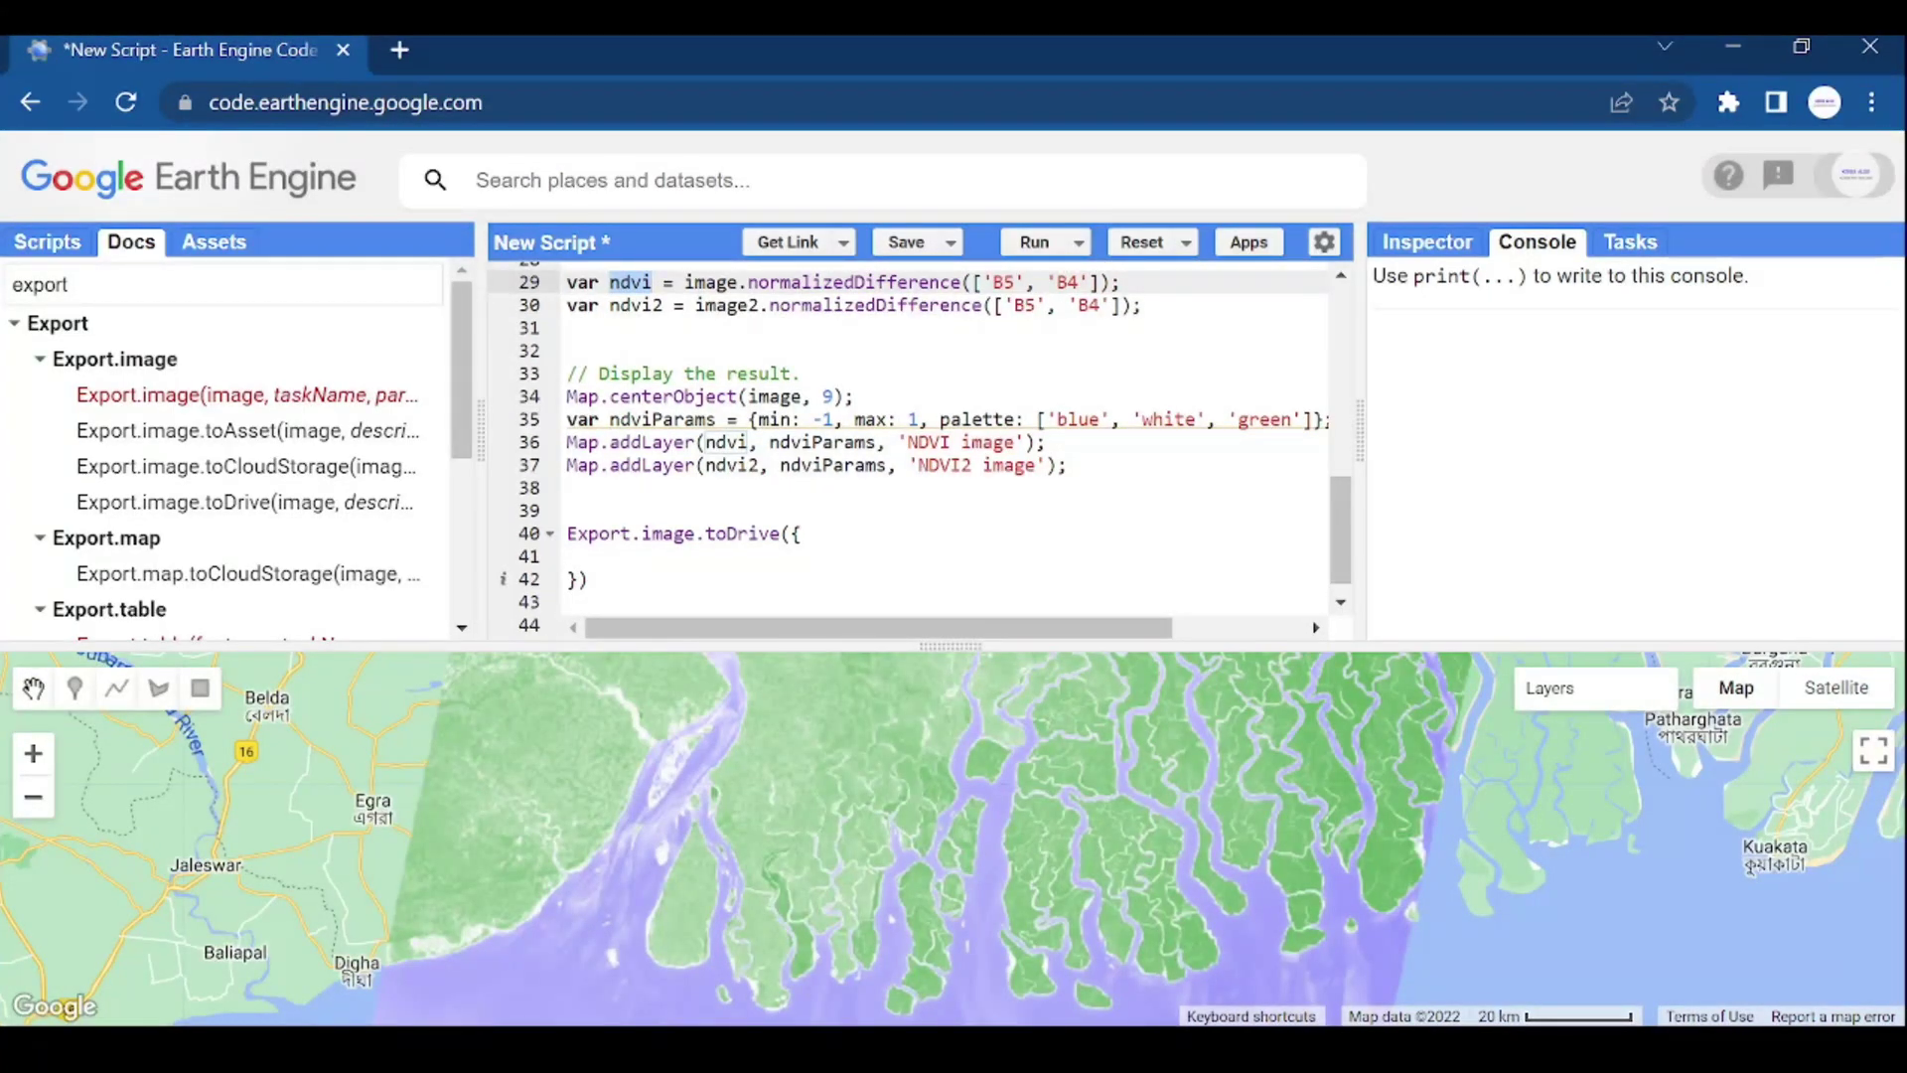
click(894, 556)
text(ndvi)
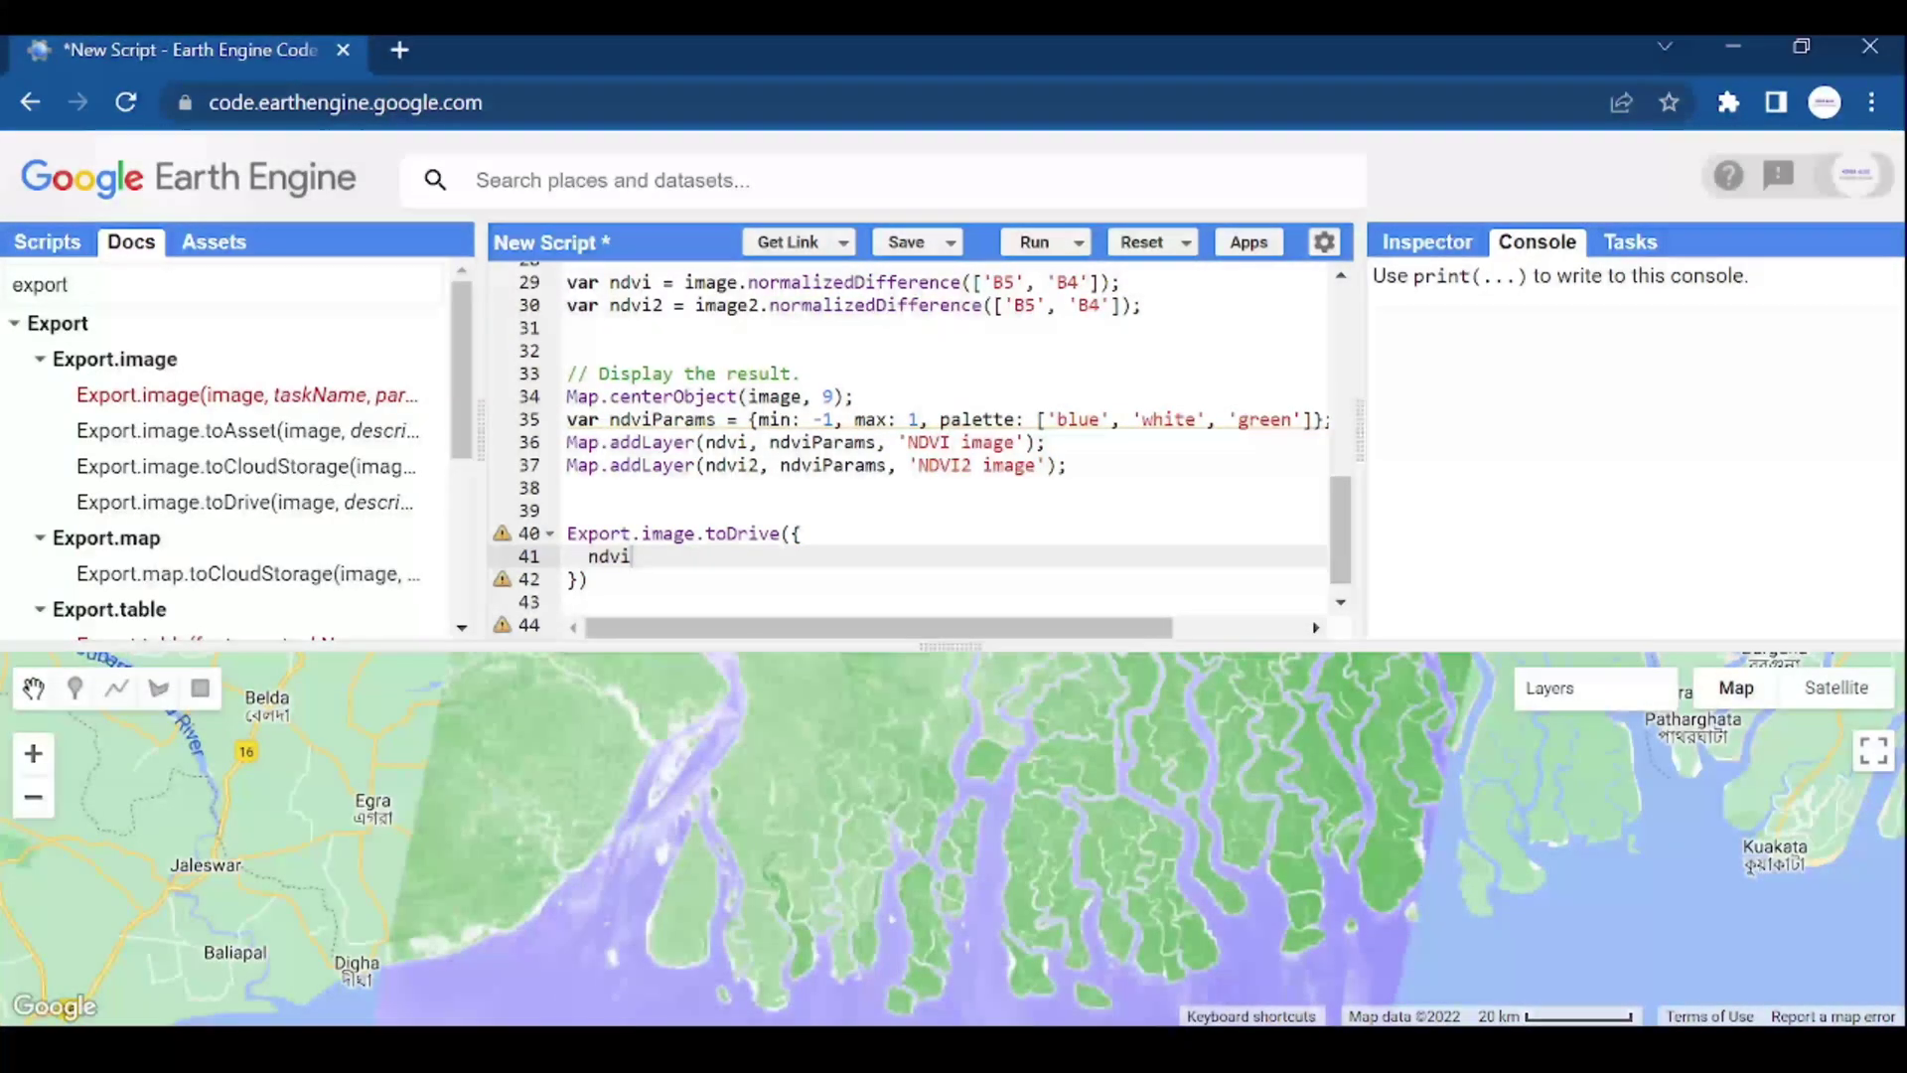
Add image: ndvi, description: 'NDVI' and scale: 30 parameters to the export call
key(Home)
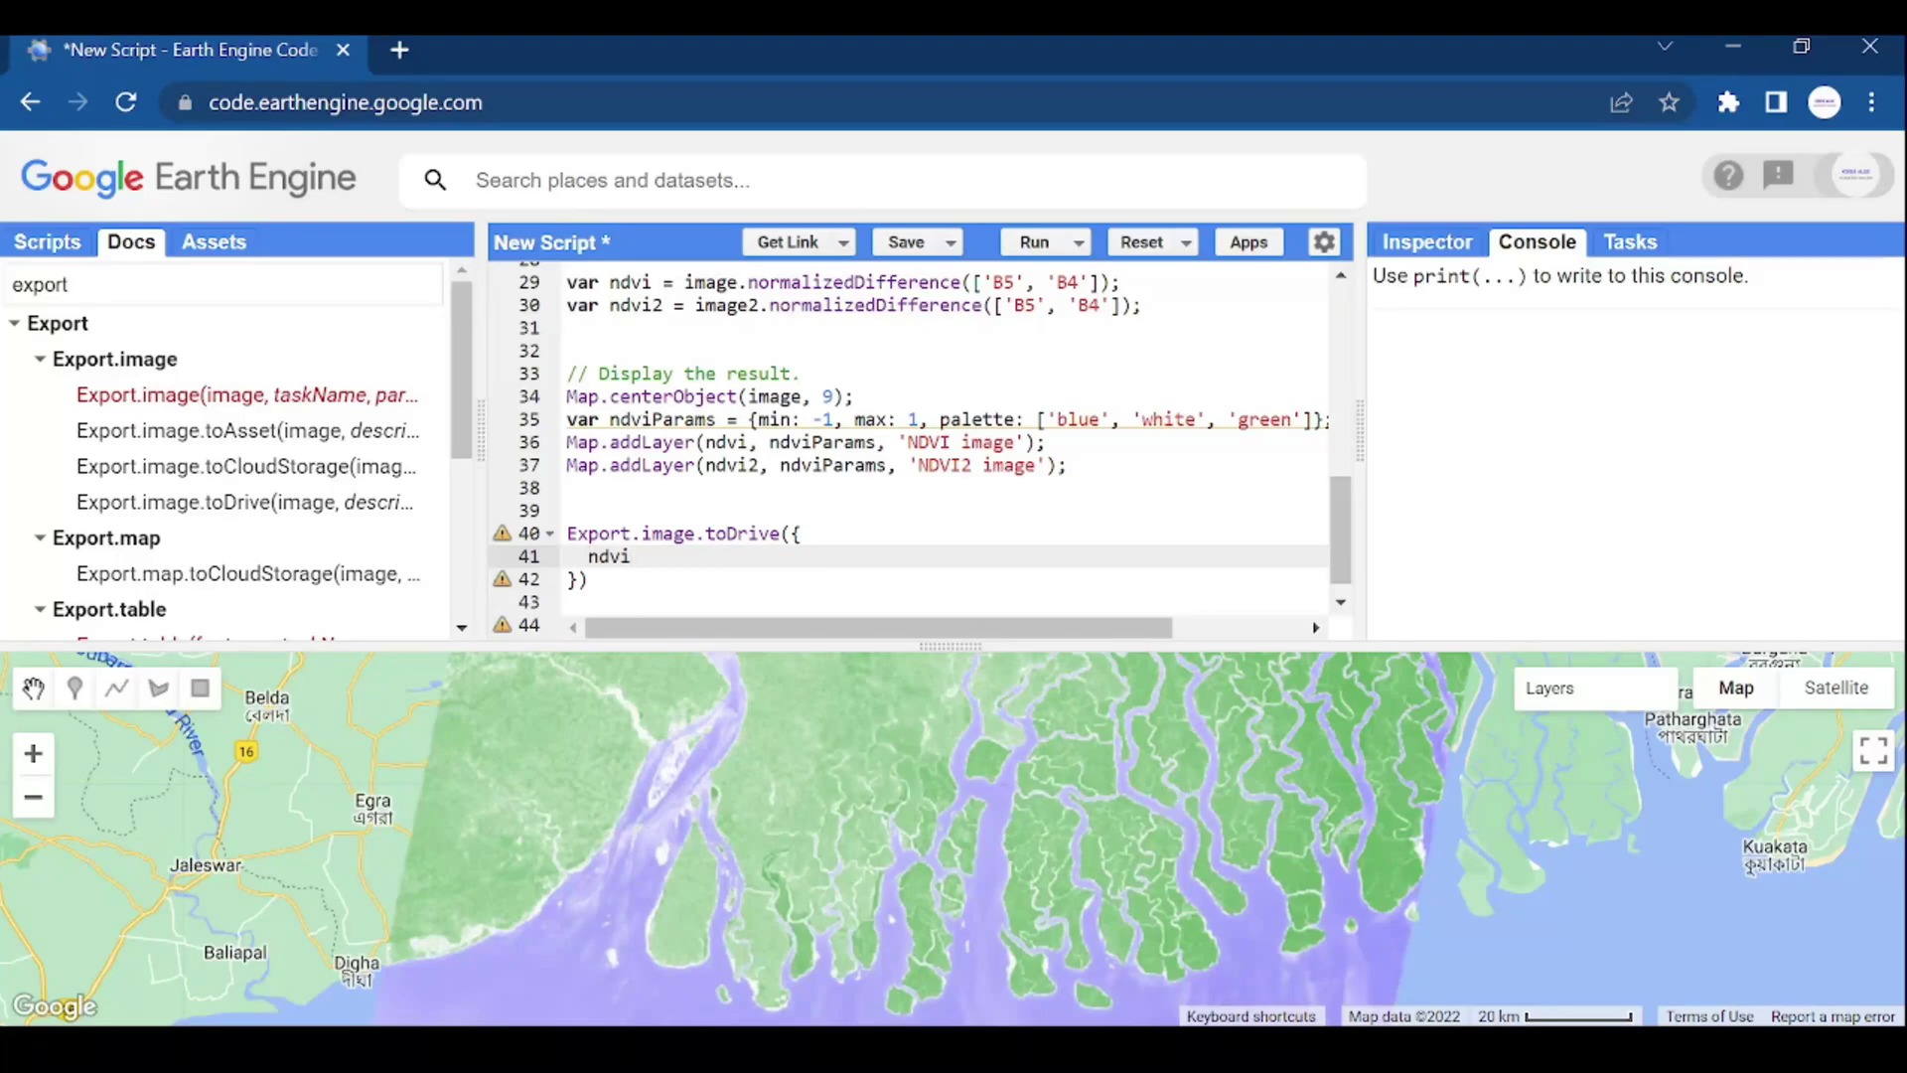
text(image :)
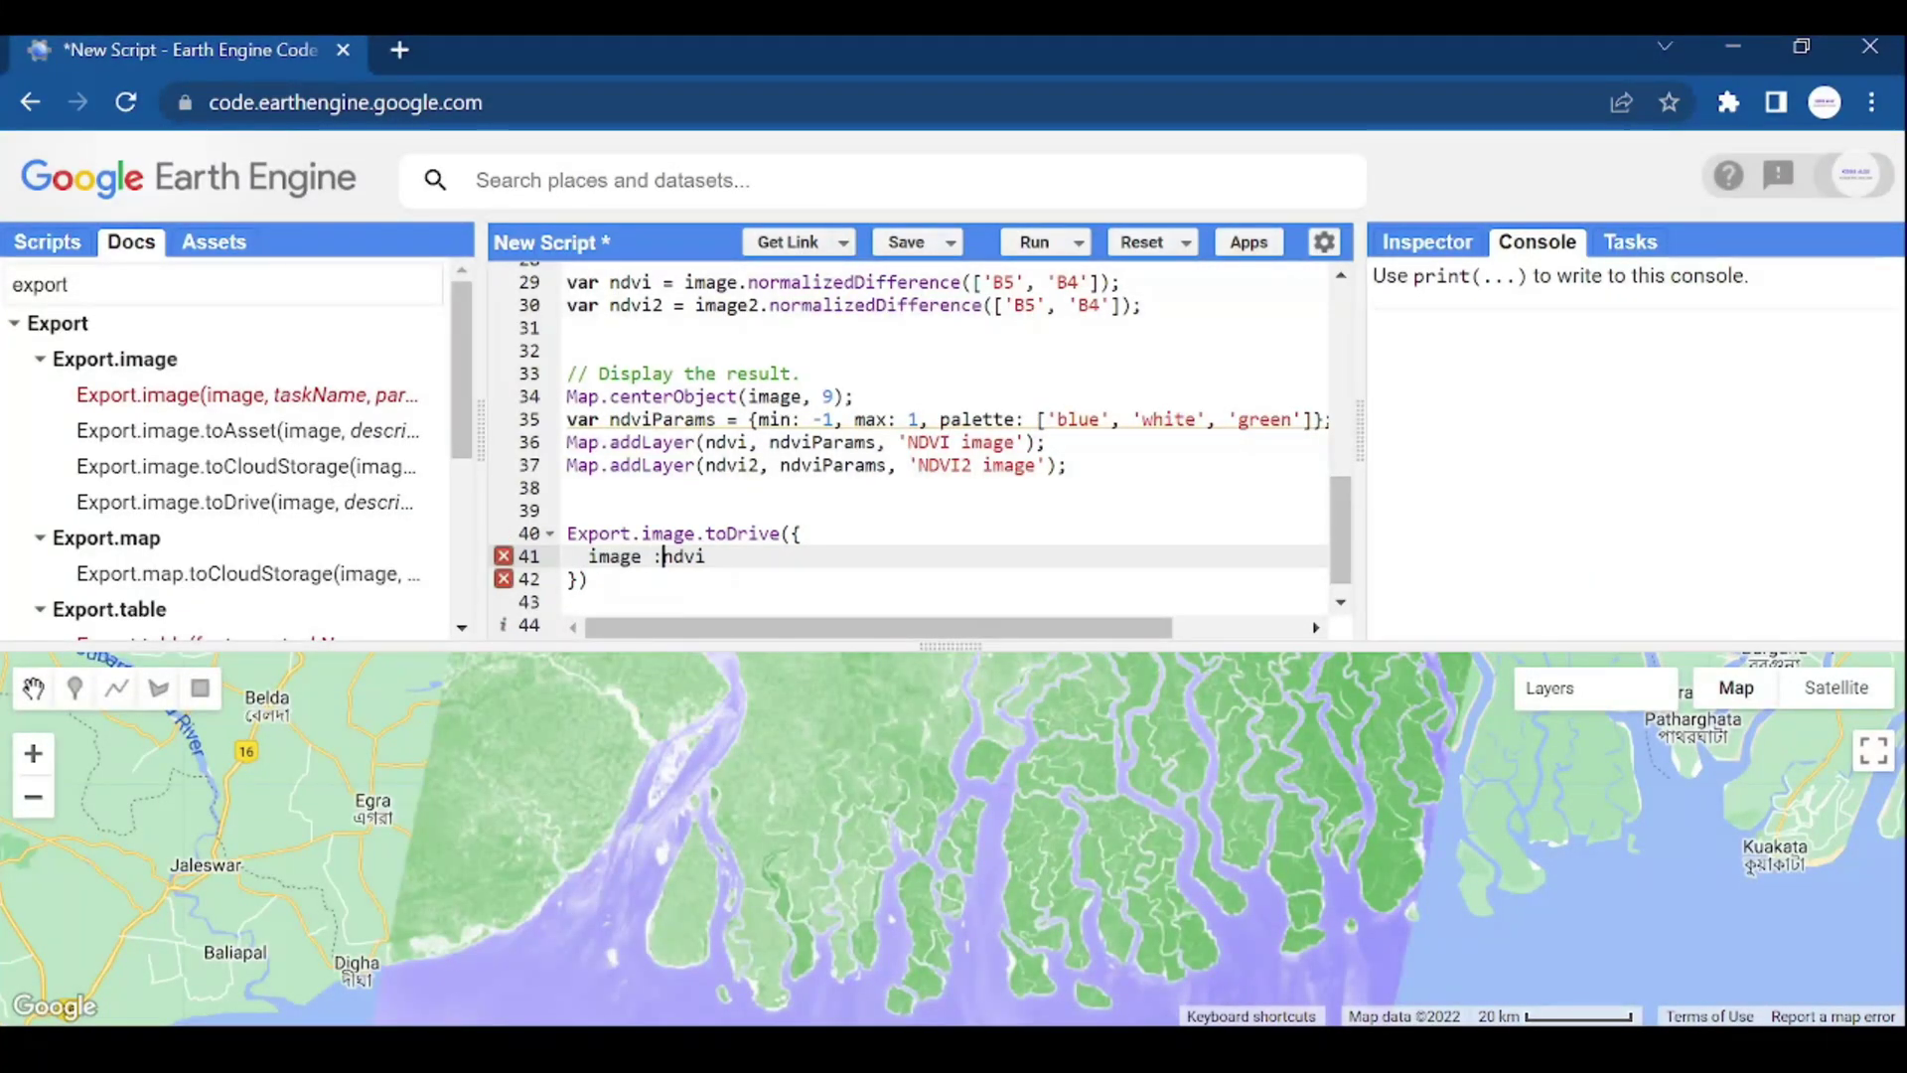
key(End)
text(,)
key(Return)
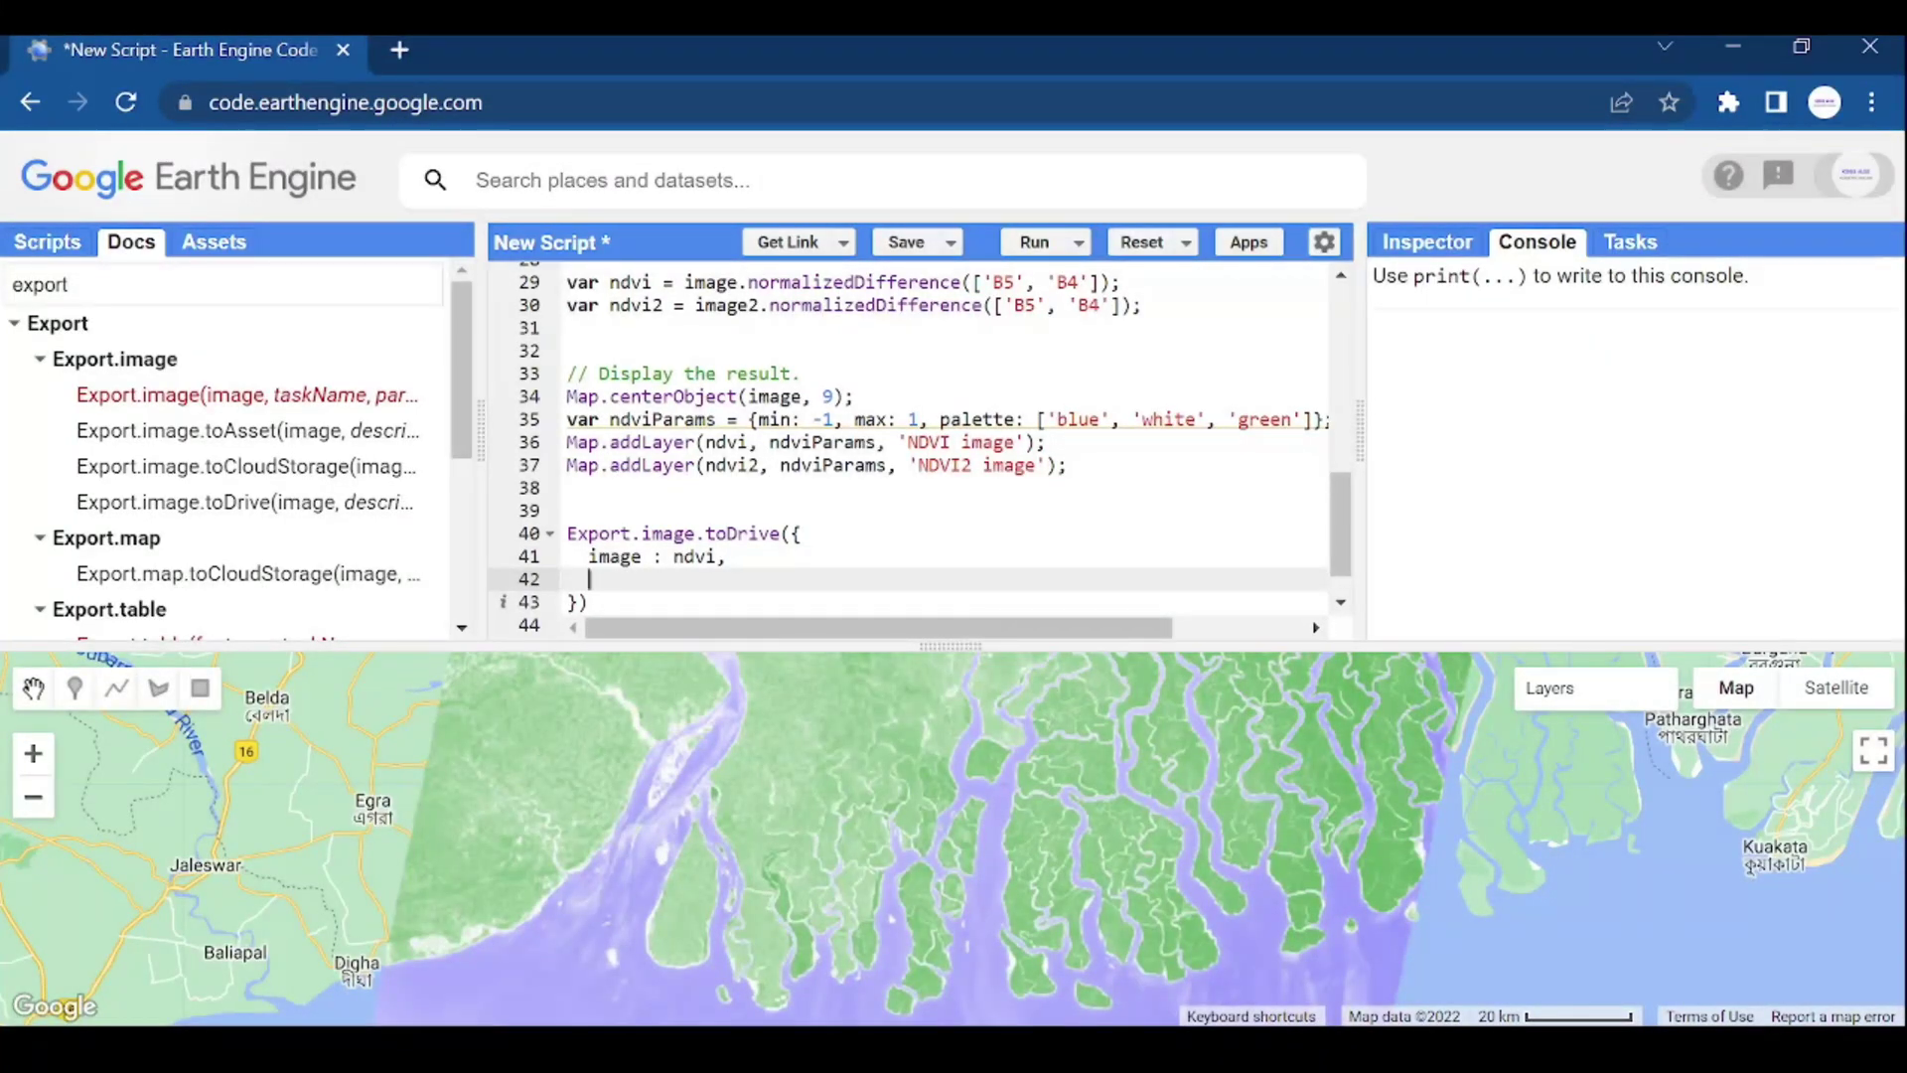
text(description)
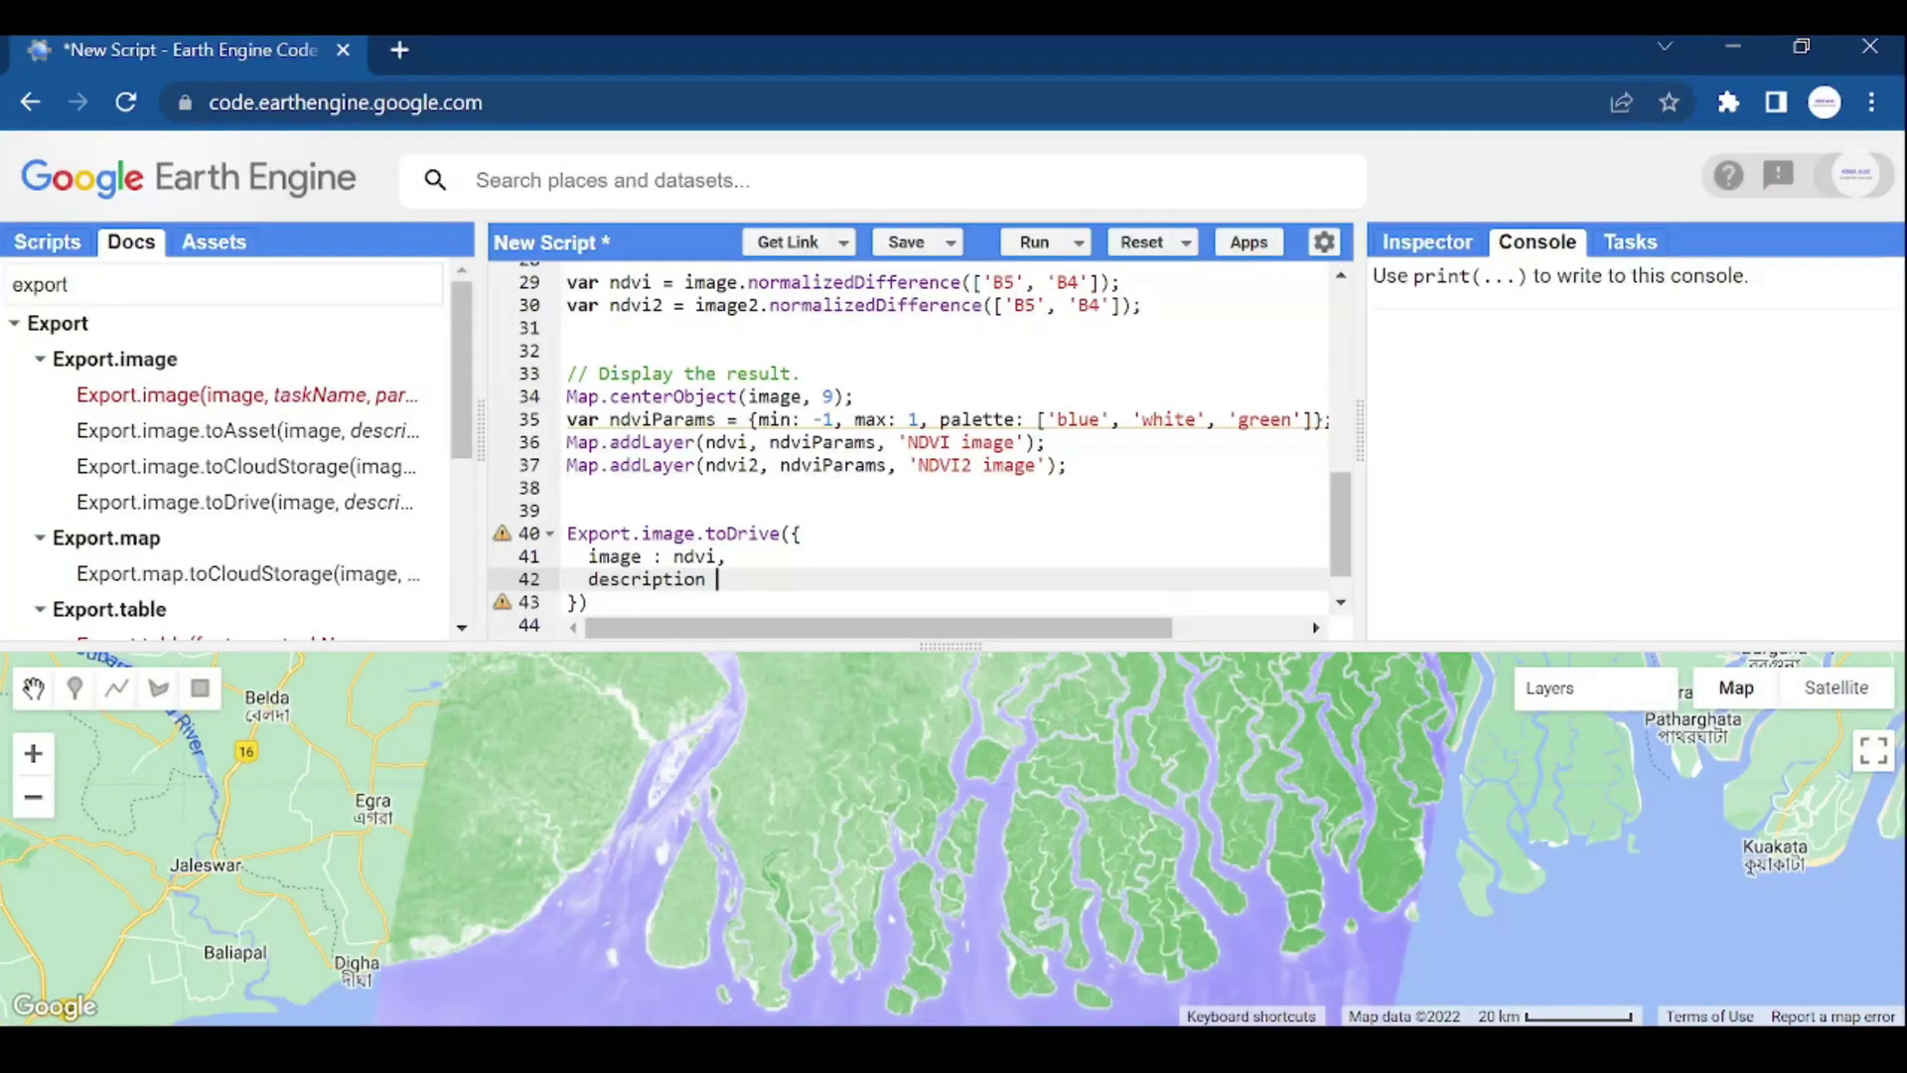
text( : )
text('N)
text(DVI')
text(,)
key(Return)
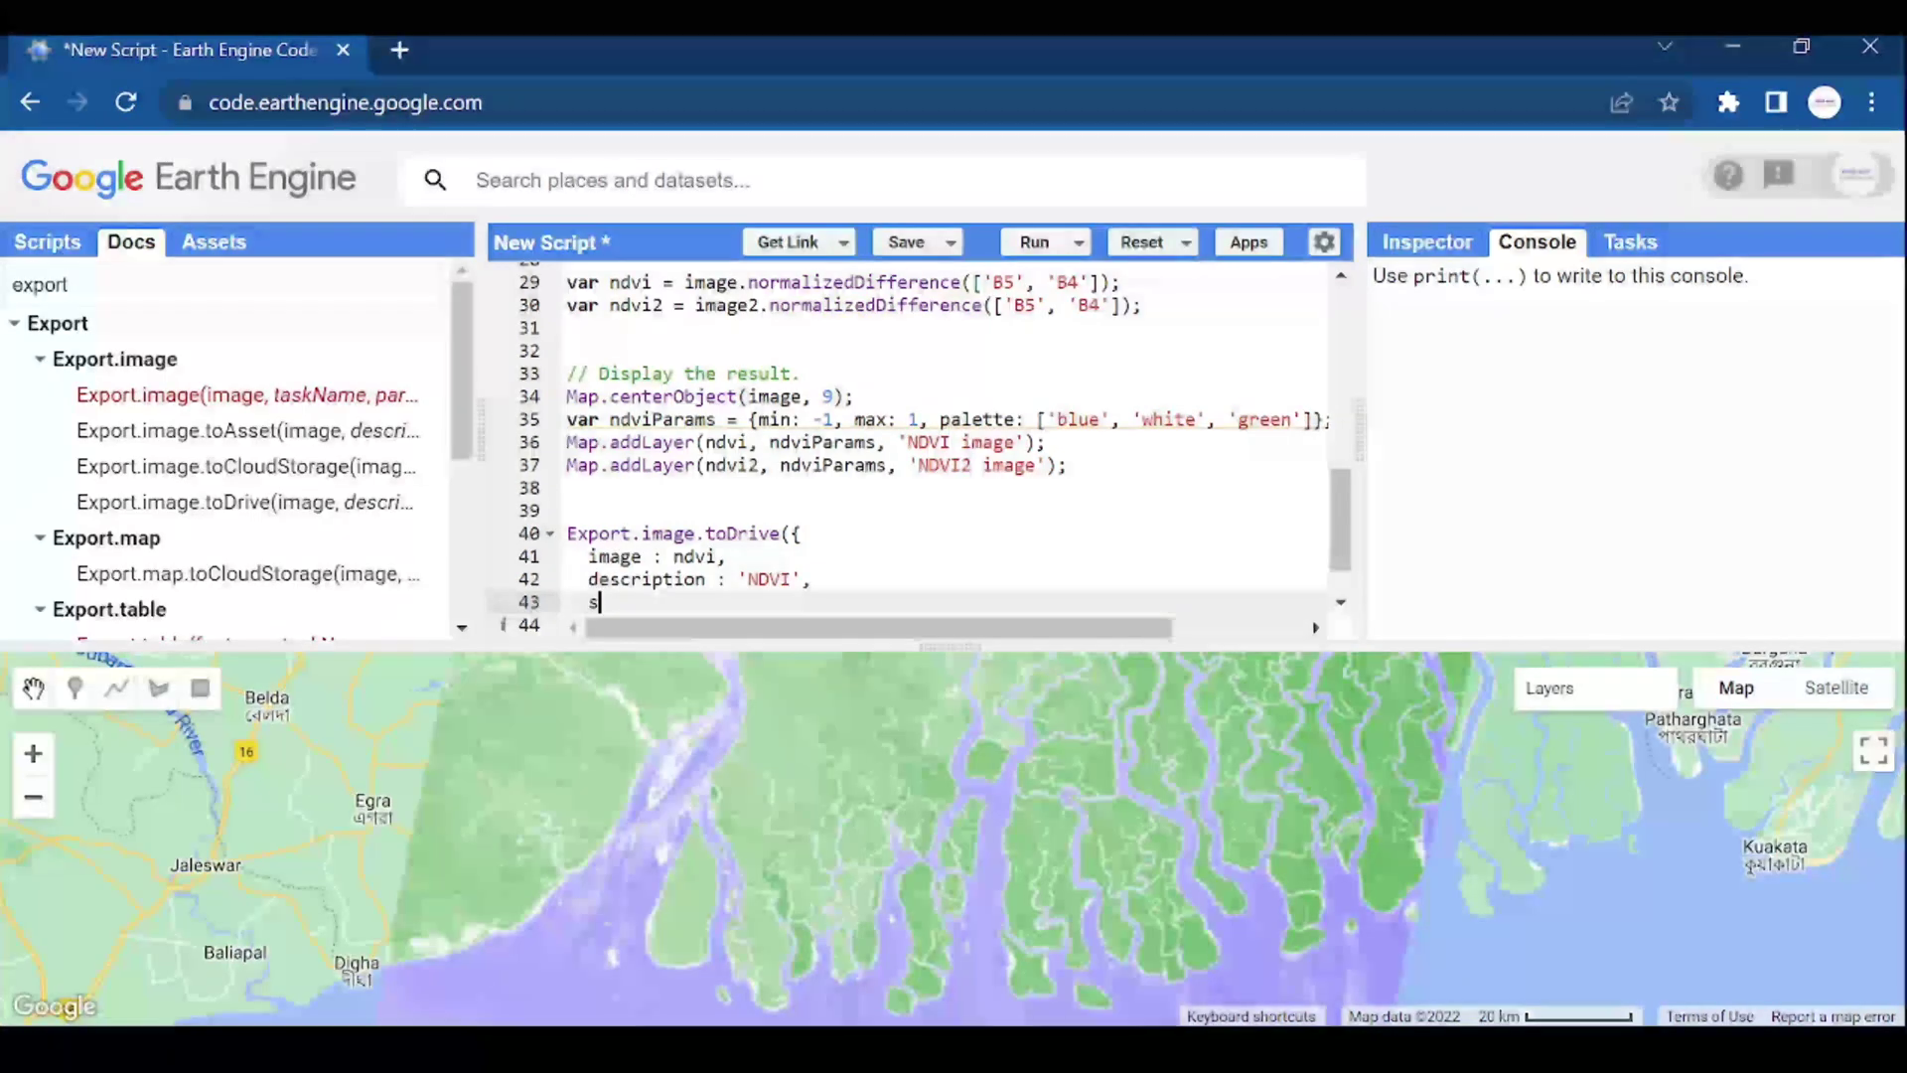
text(scale)
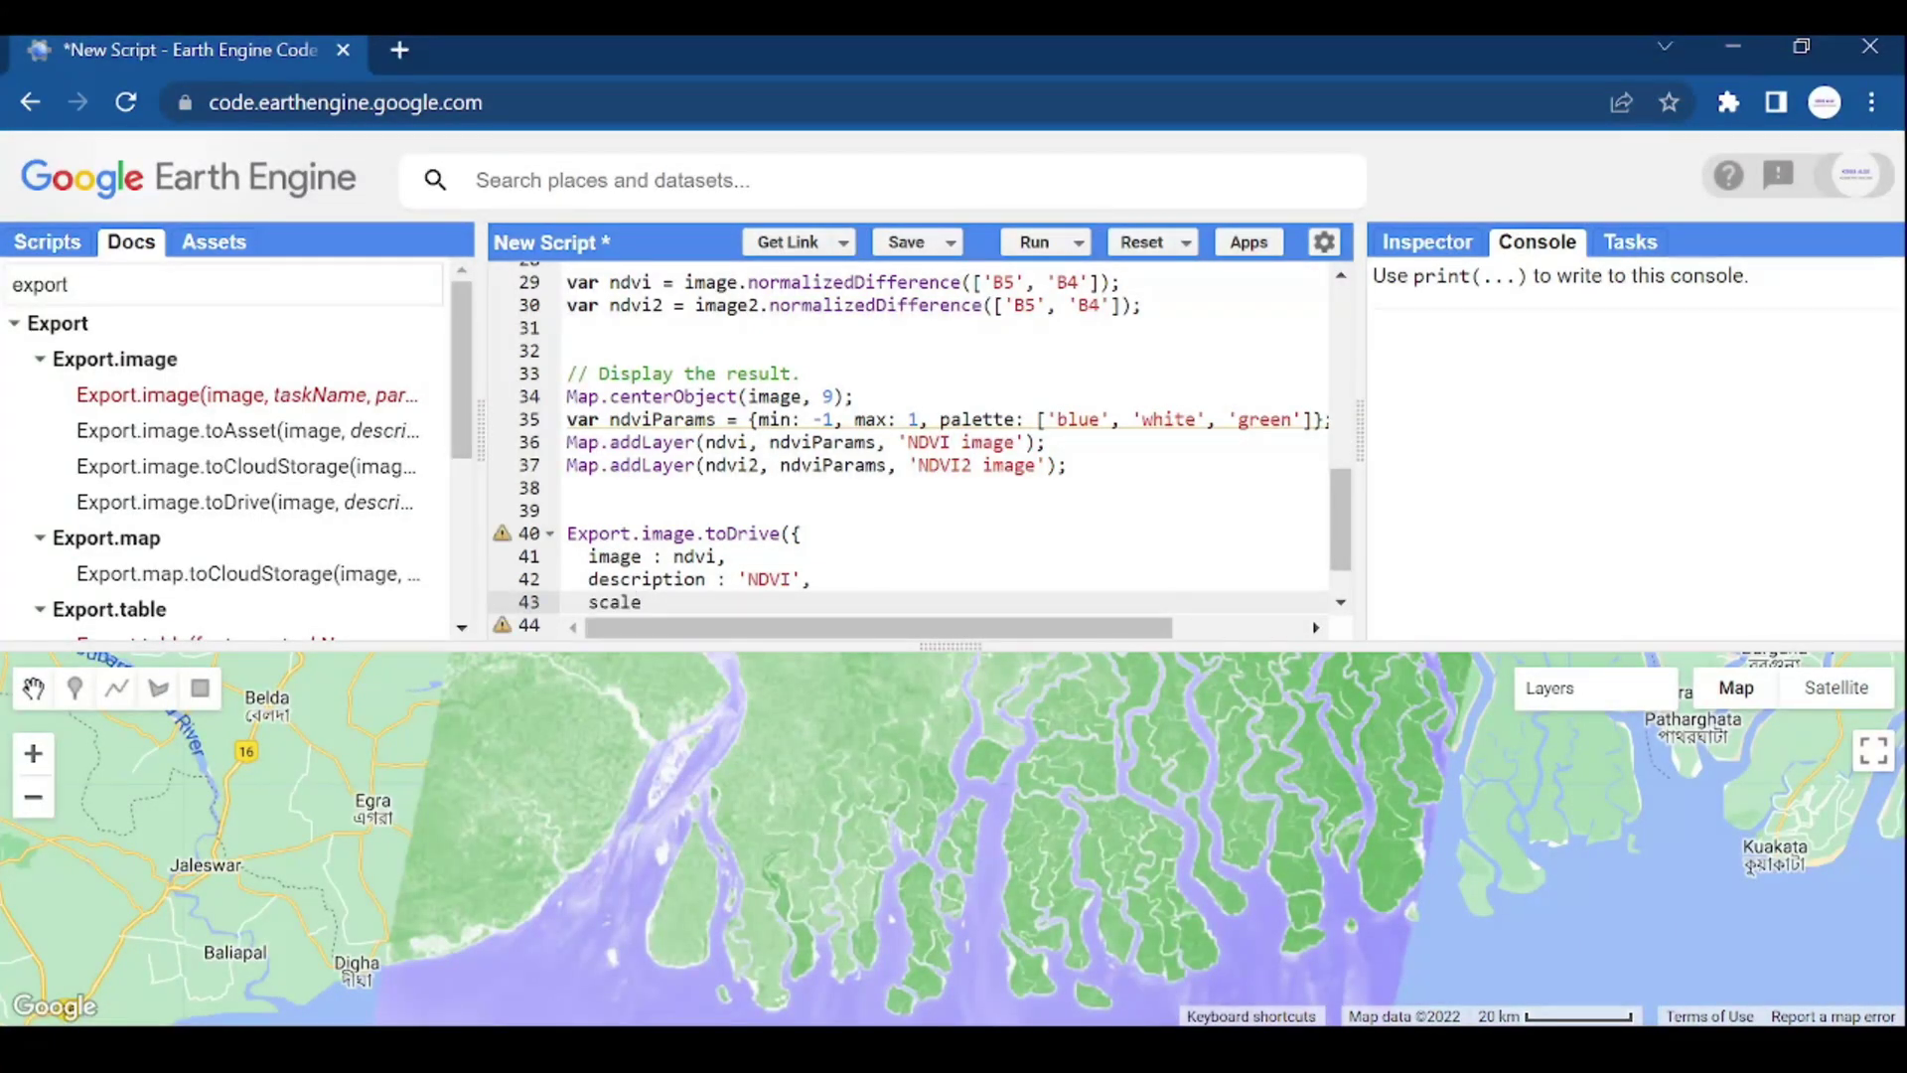
text( : )
text(30)
scroll(909, 447, down, 1)
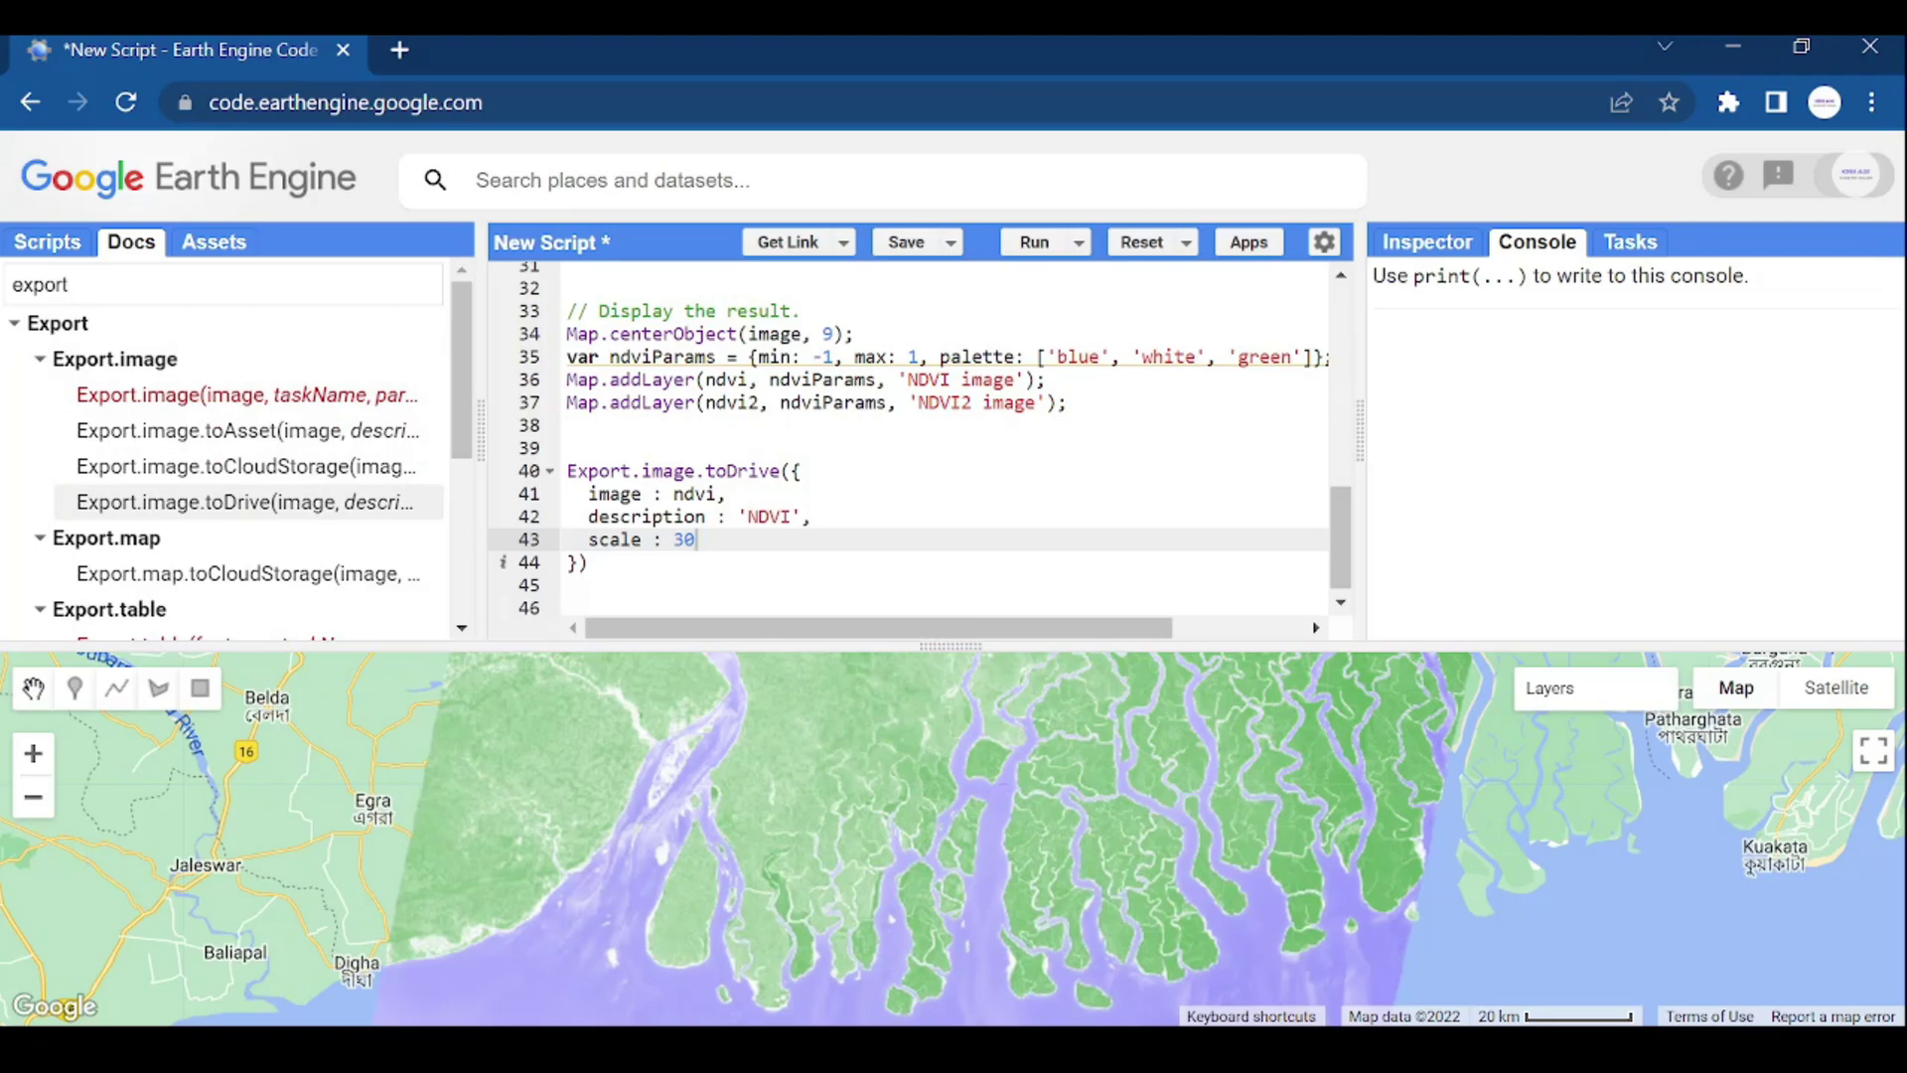
click(244, 501)
scroll(521, 746, down, 4)
scroll(521, 745, down, 4)
scroll(522, 745, down, 1)
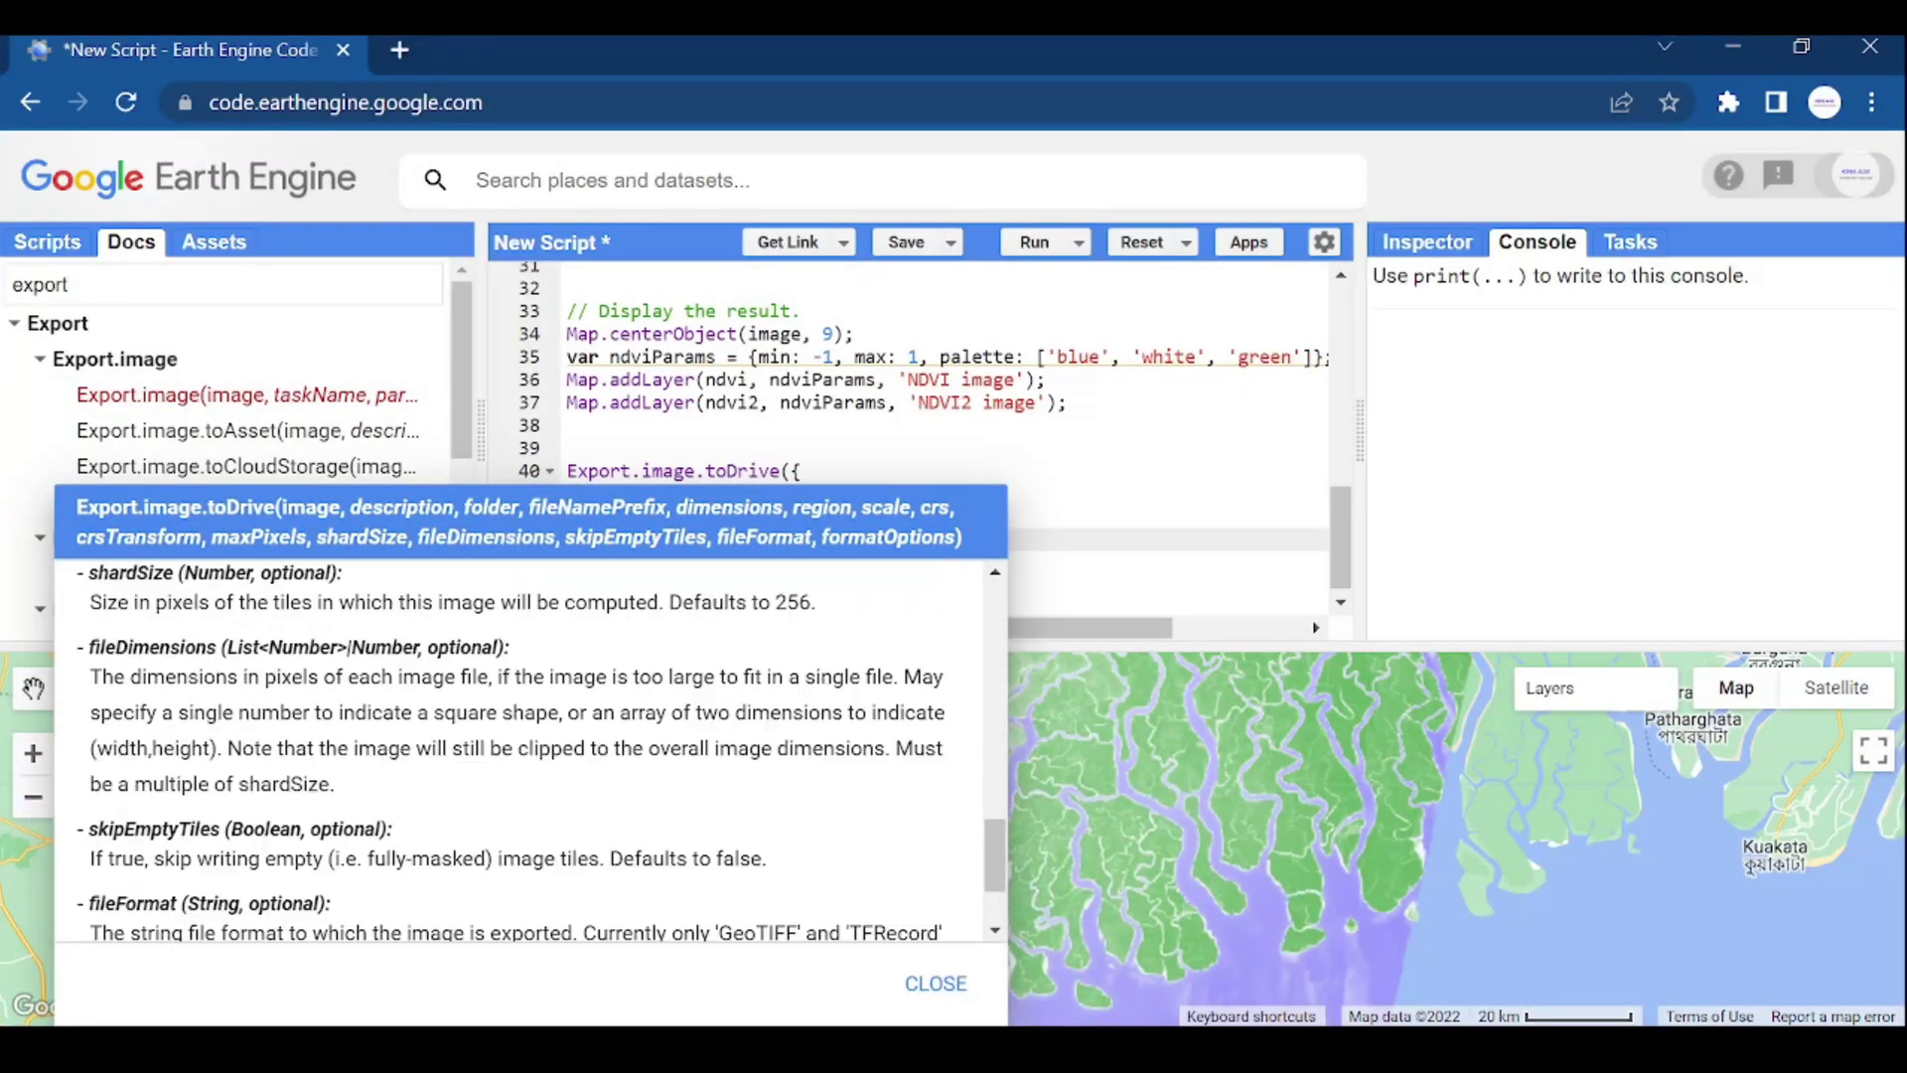
scroll(522, 746, up, 1)
scroll(523, 745, up, 3)
scroll(521, 746, up, 1)
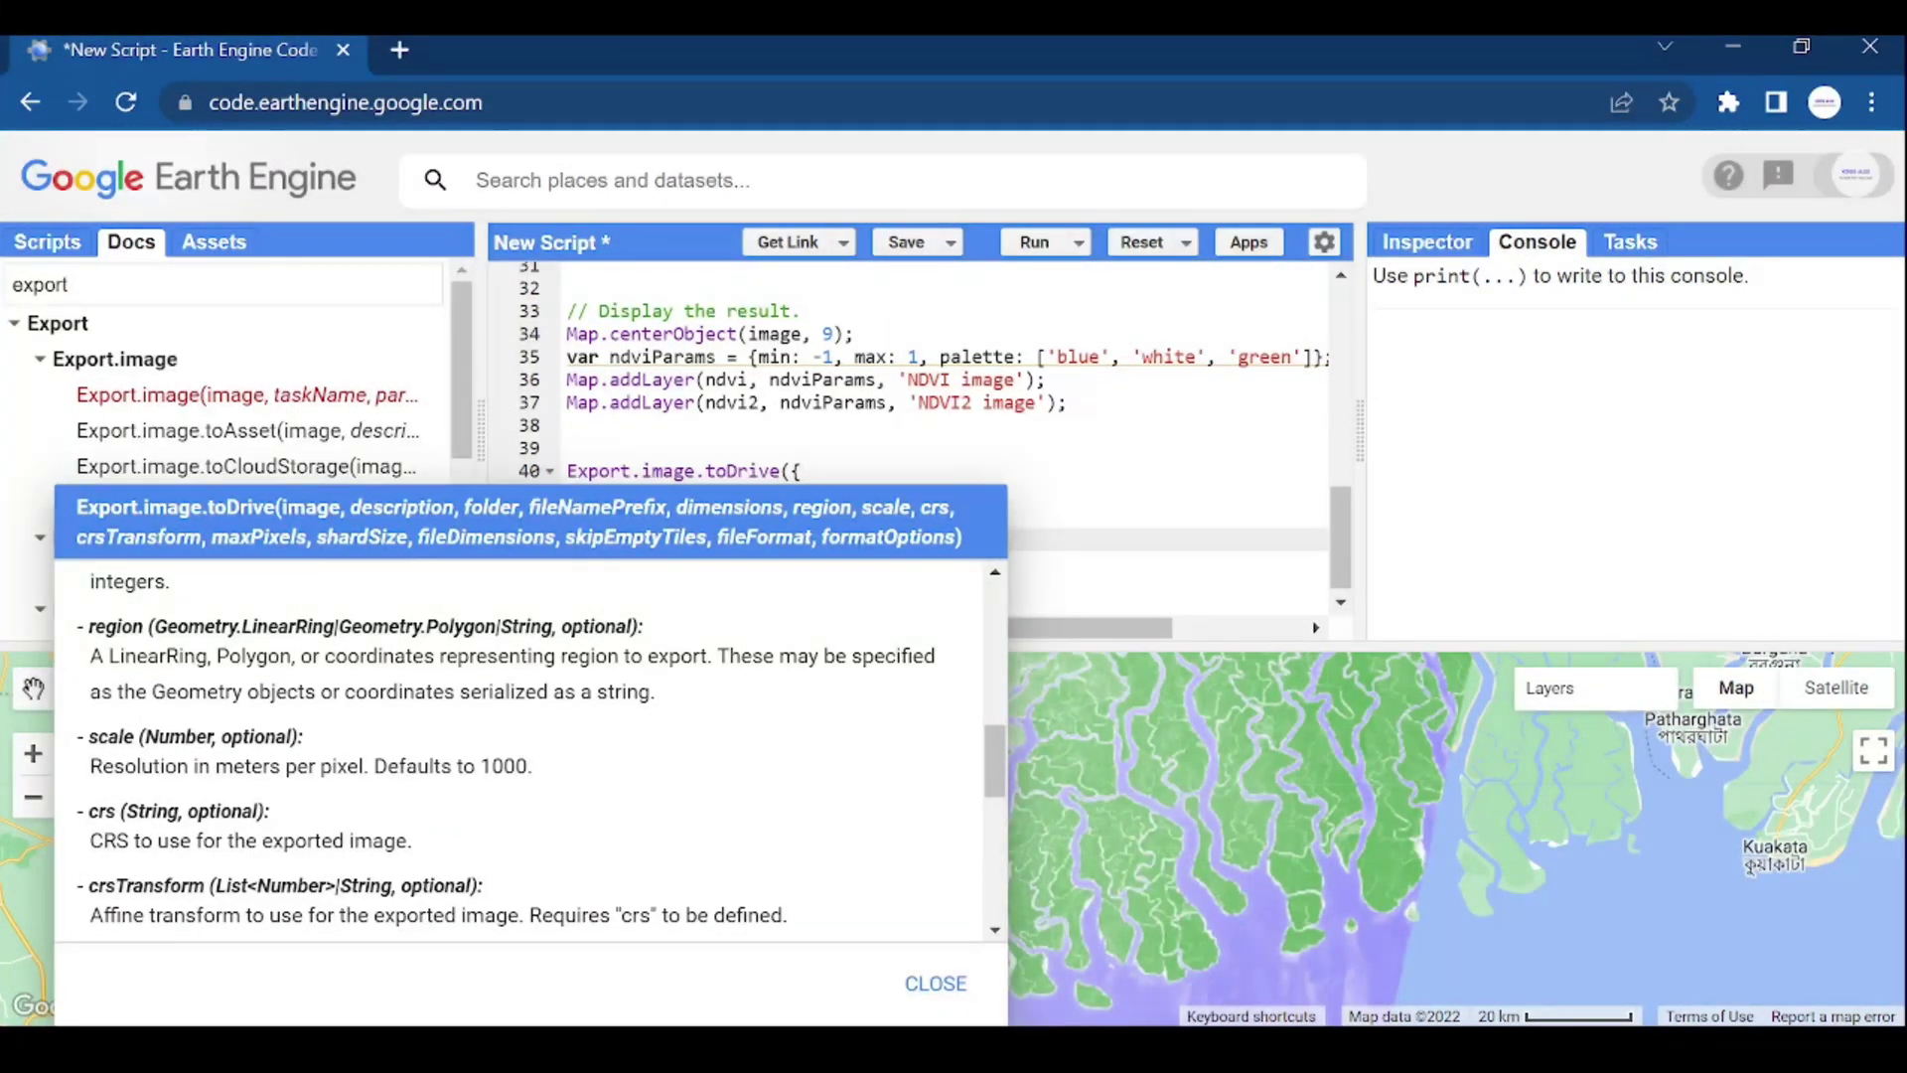
key(Escape)
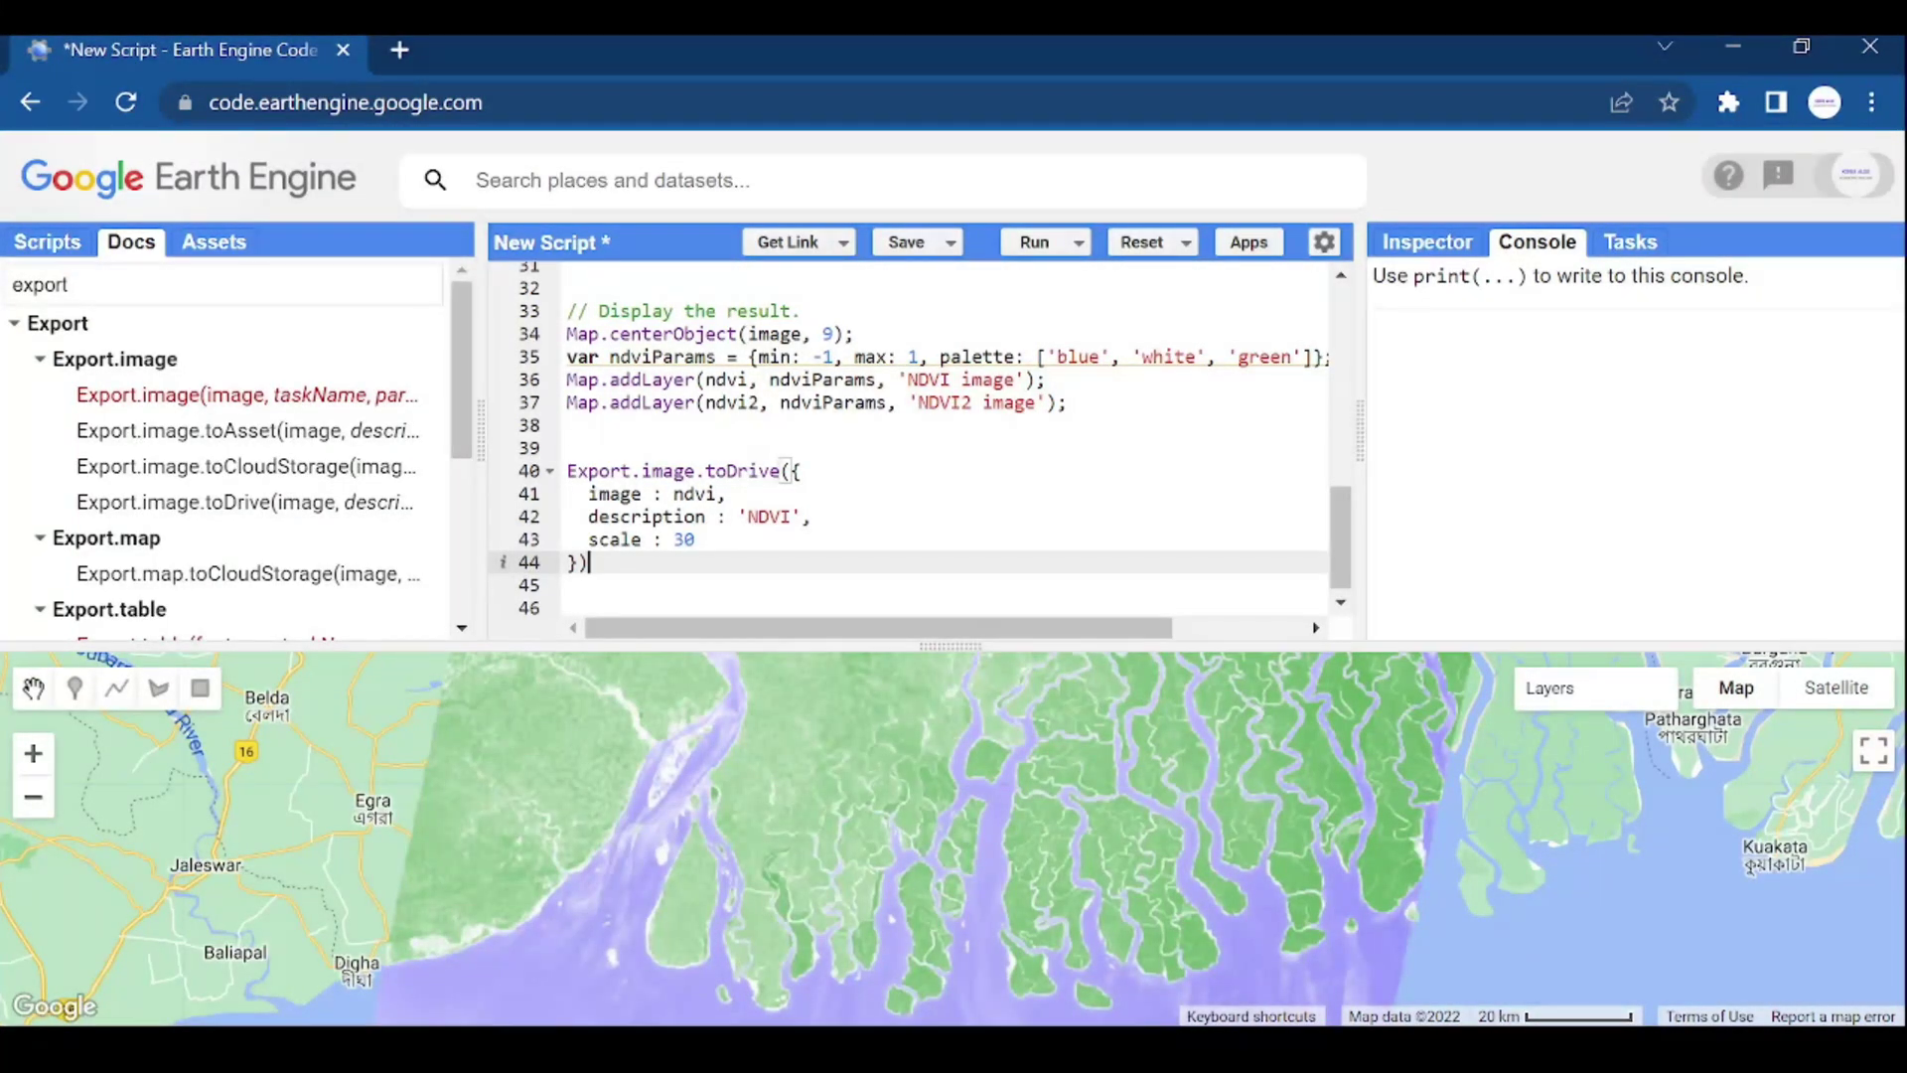
Rerun the script so the NDVI export task appears, then begin submitting it
key(ctrl+Return)
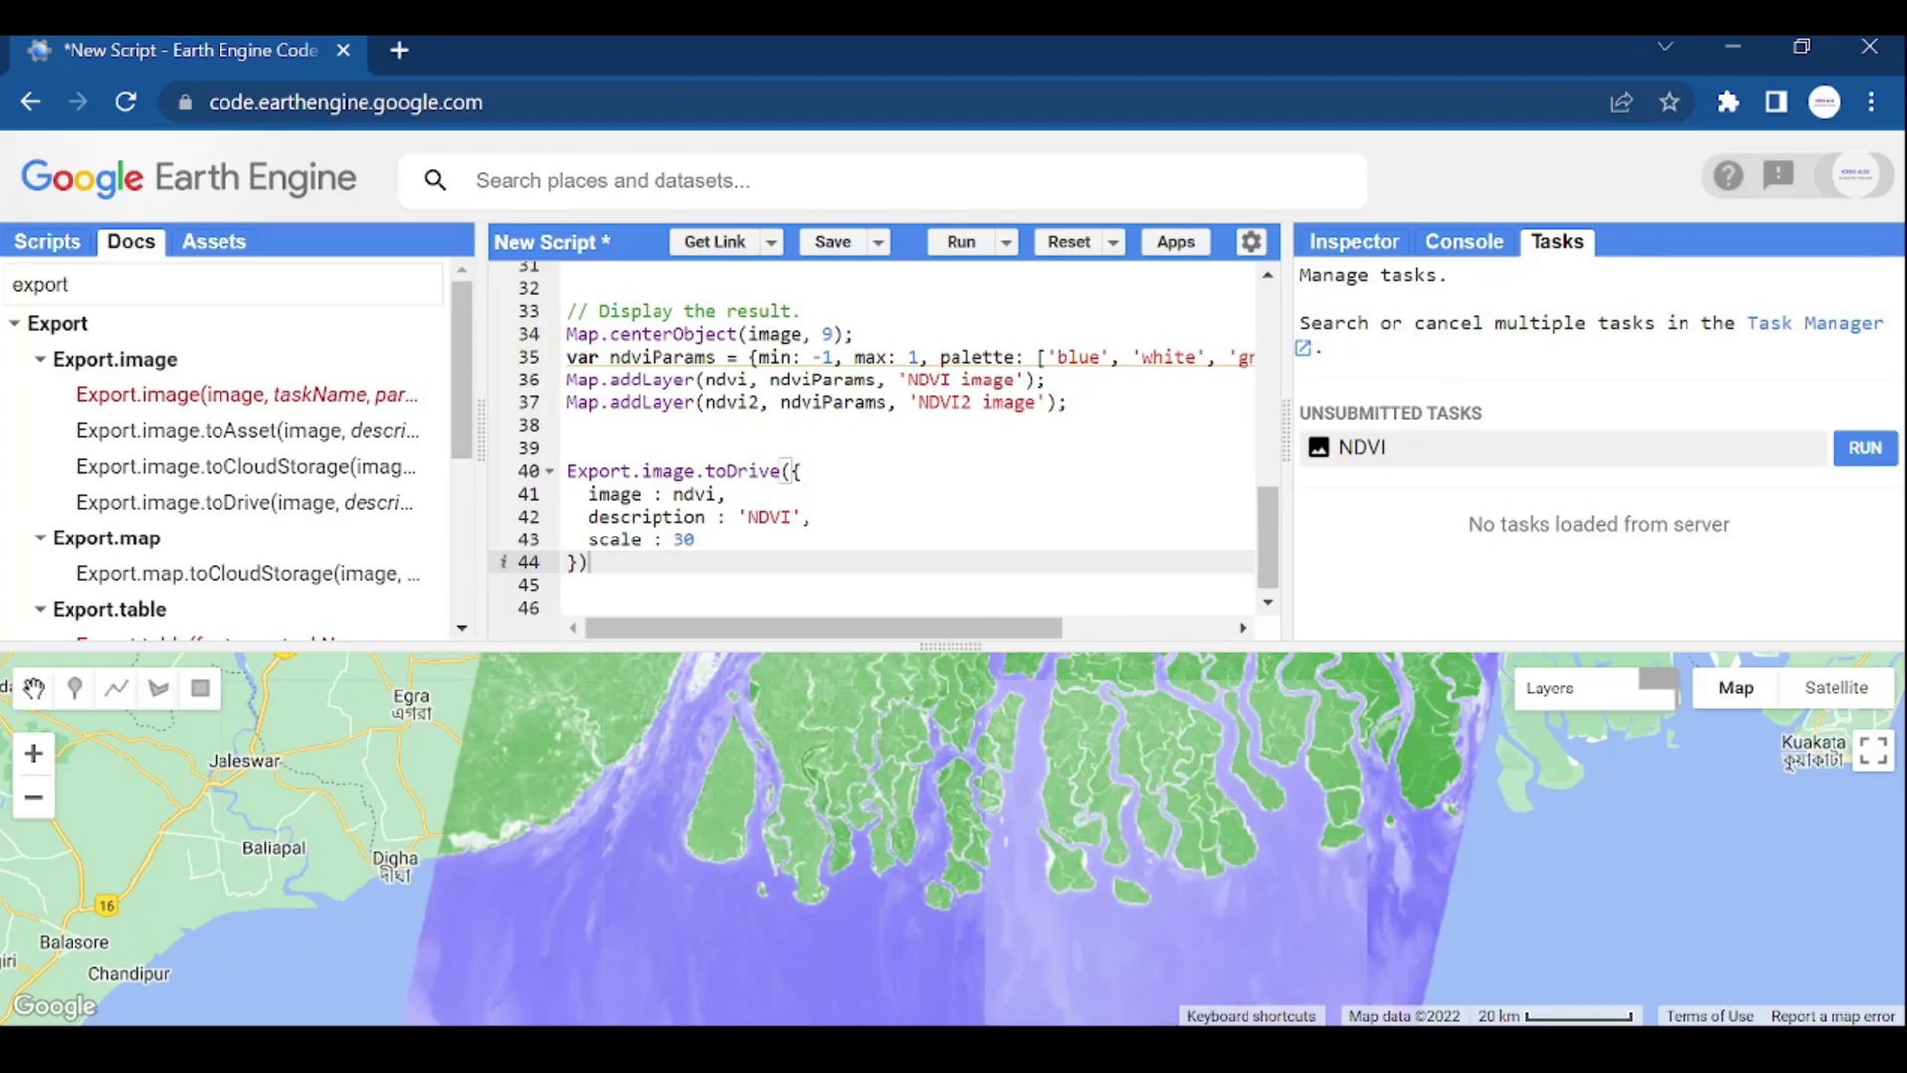
drag(1284, 432, 1201, 432)
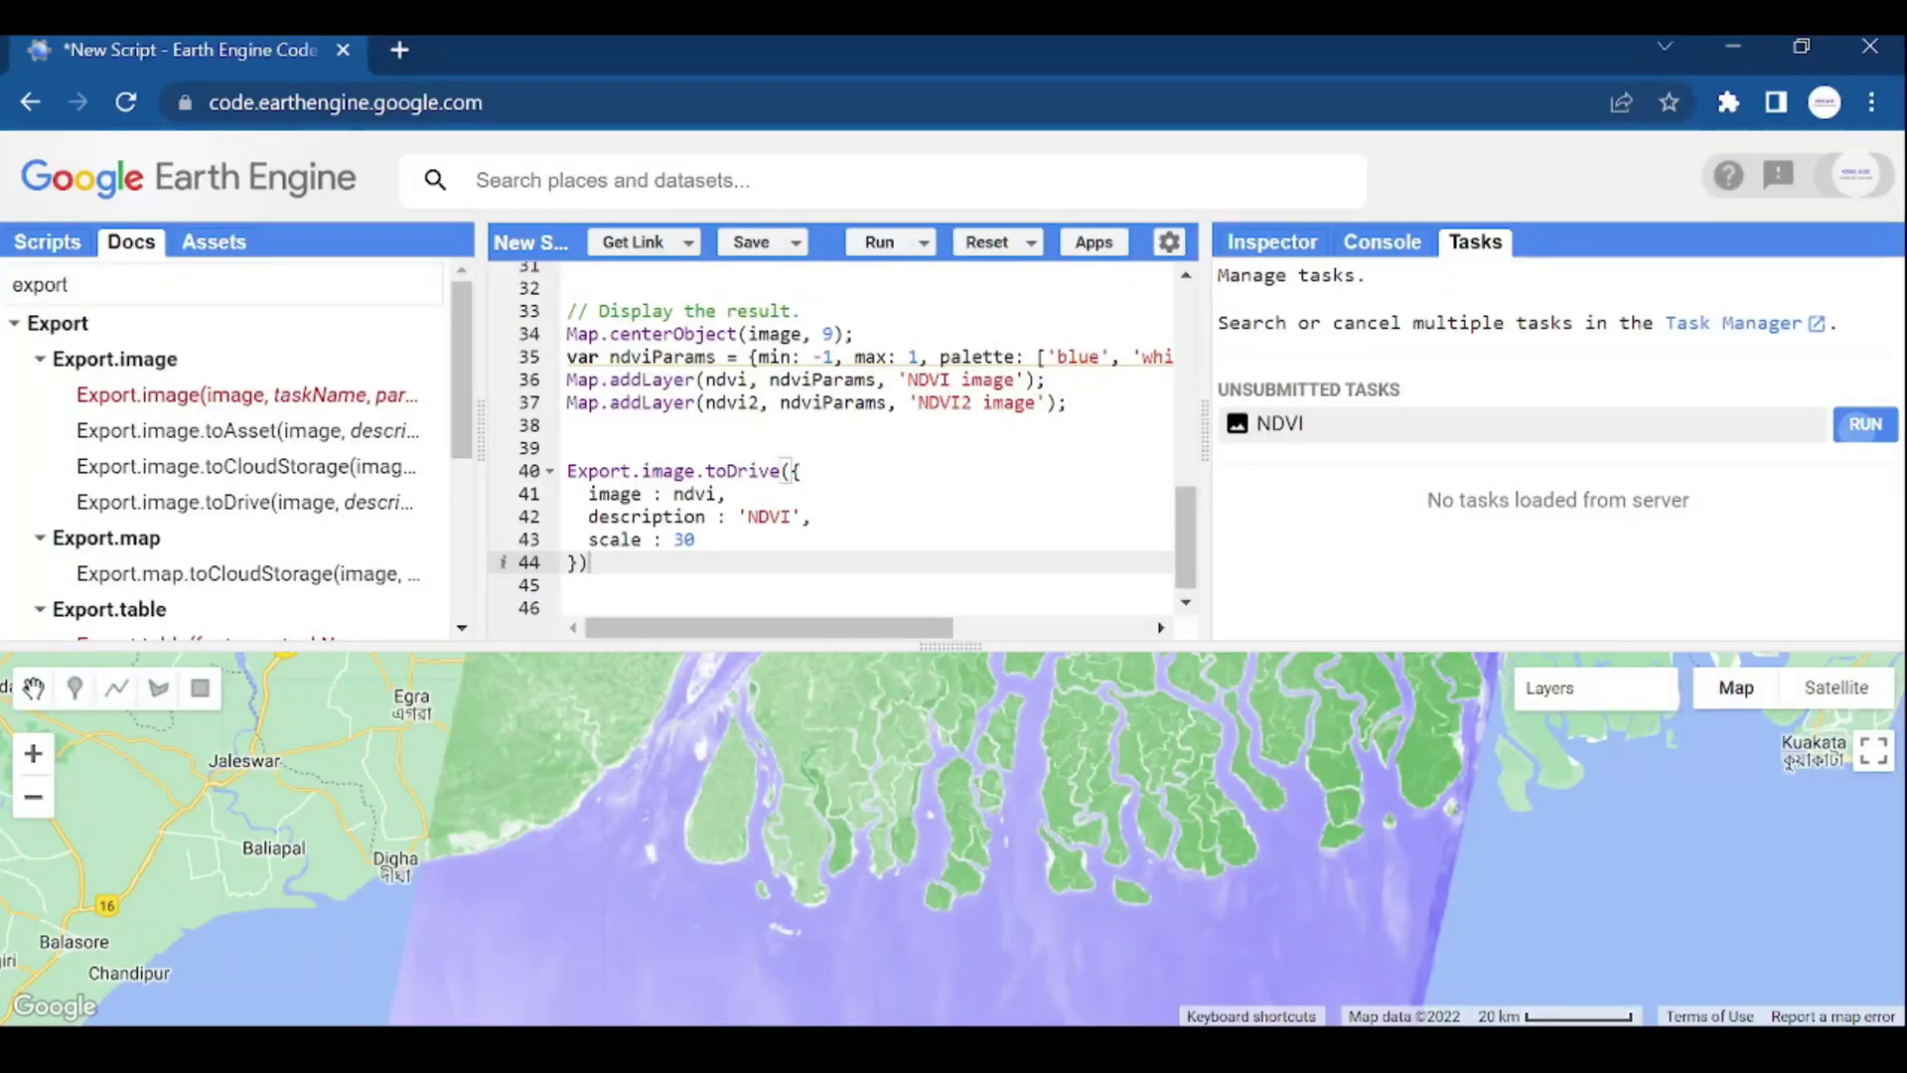
click(1864, 423)
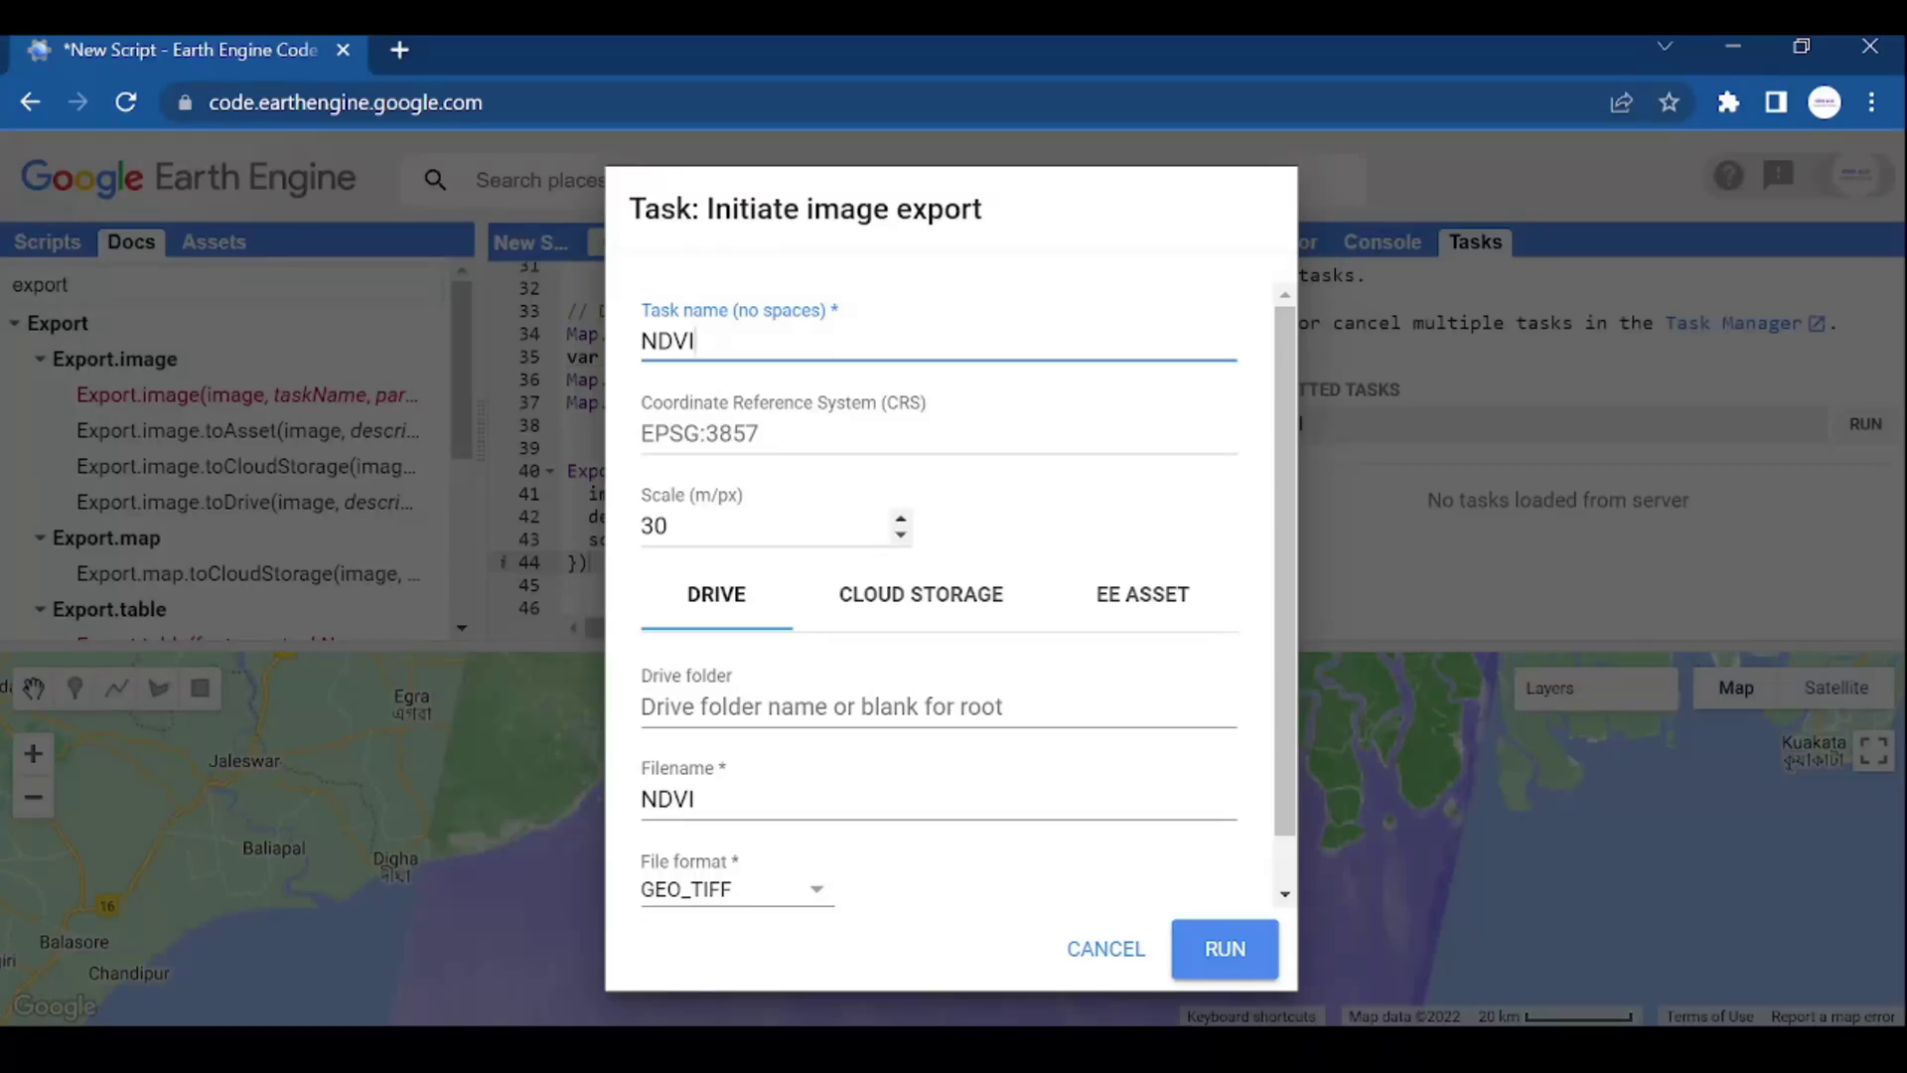
scroll(939, 596, down, 1)
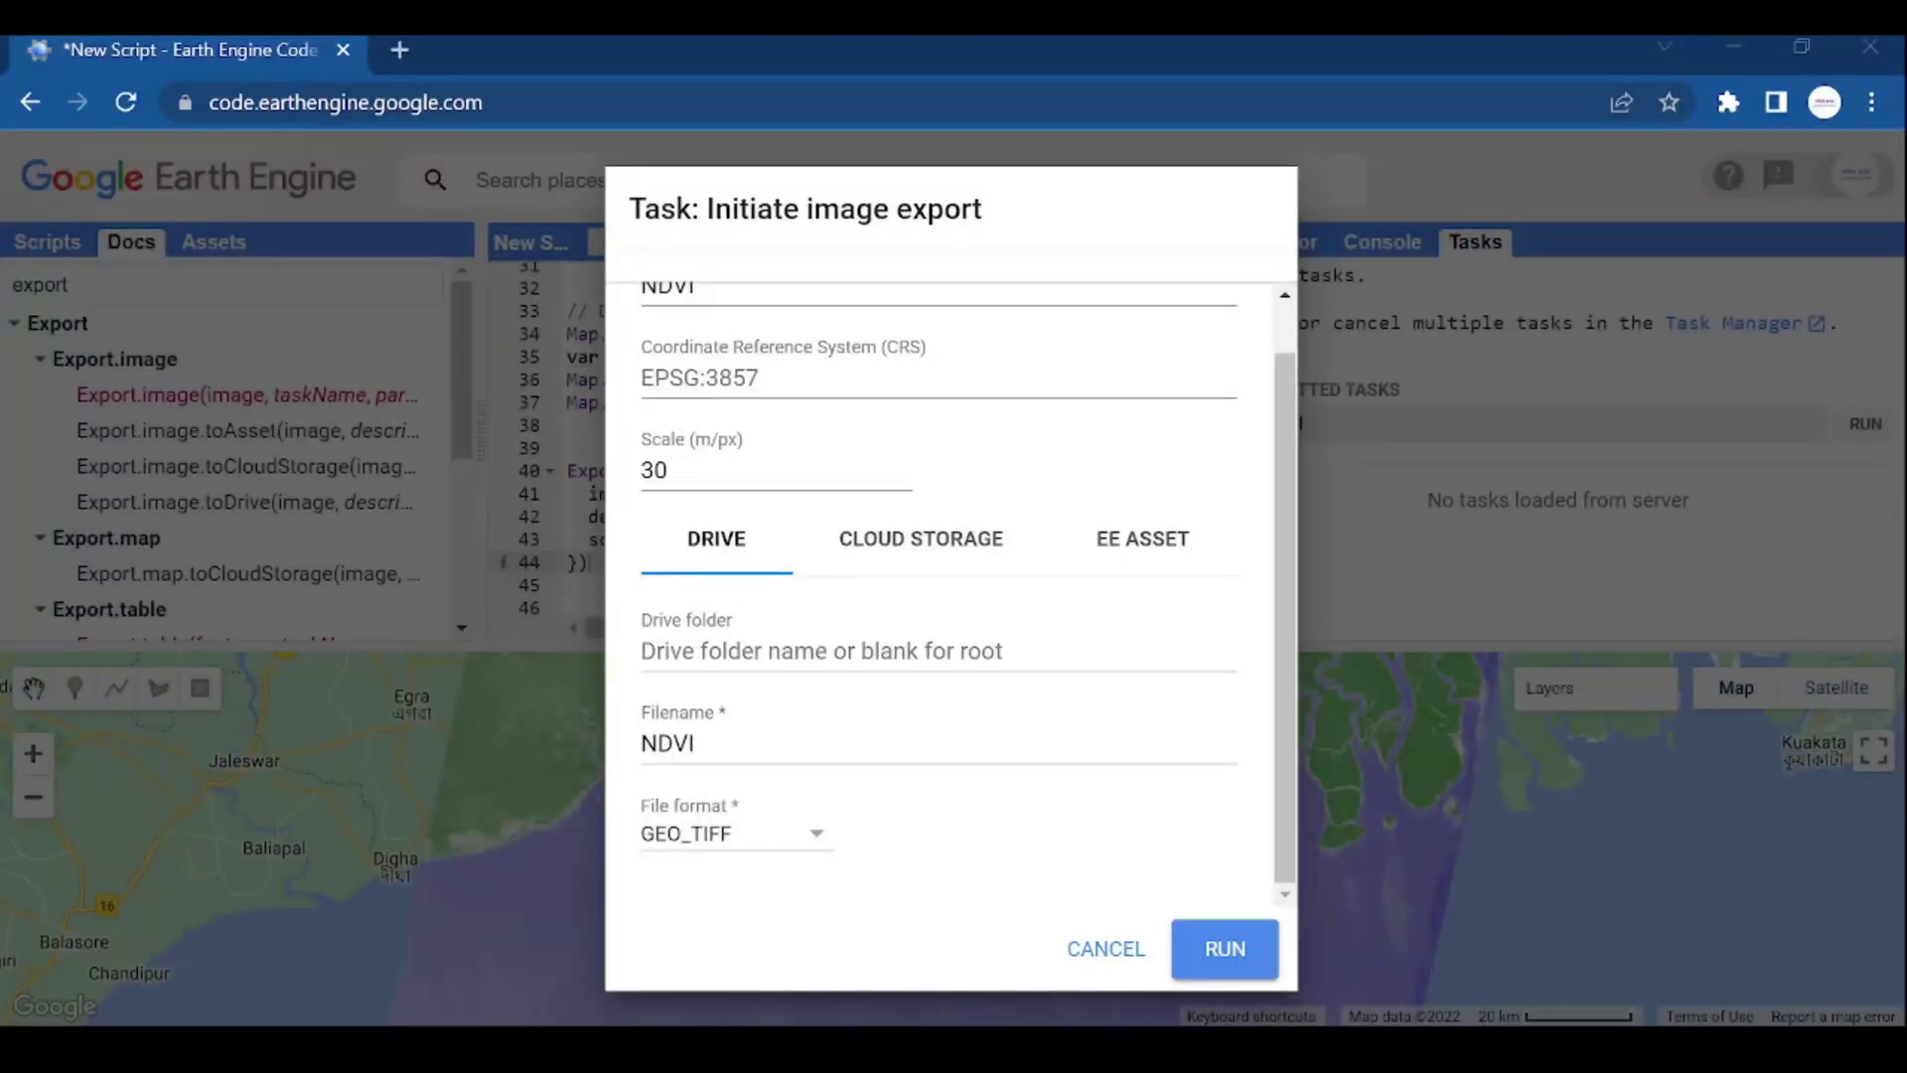
scroll(940, 597, up, 1)
scroll(938, 596, down, 1)
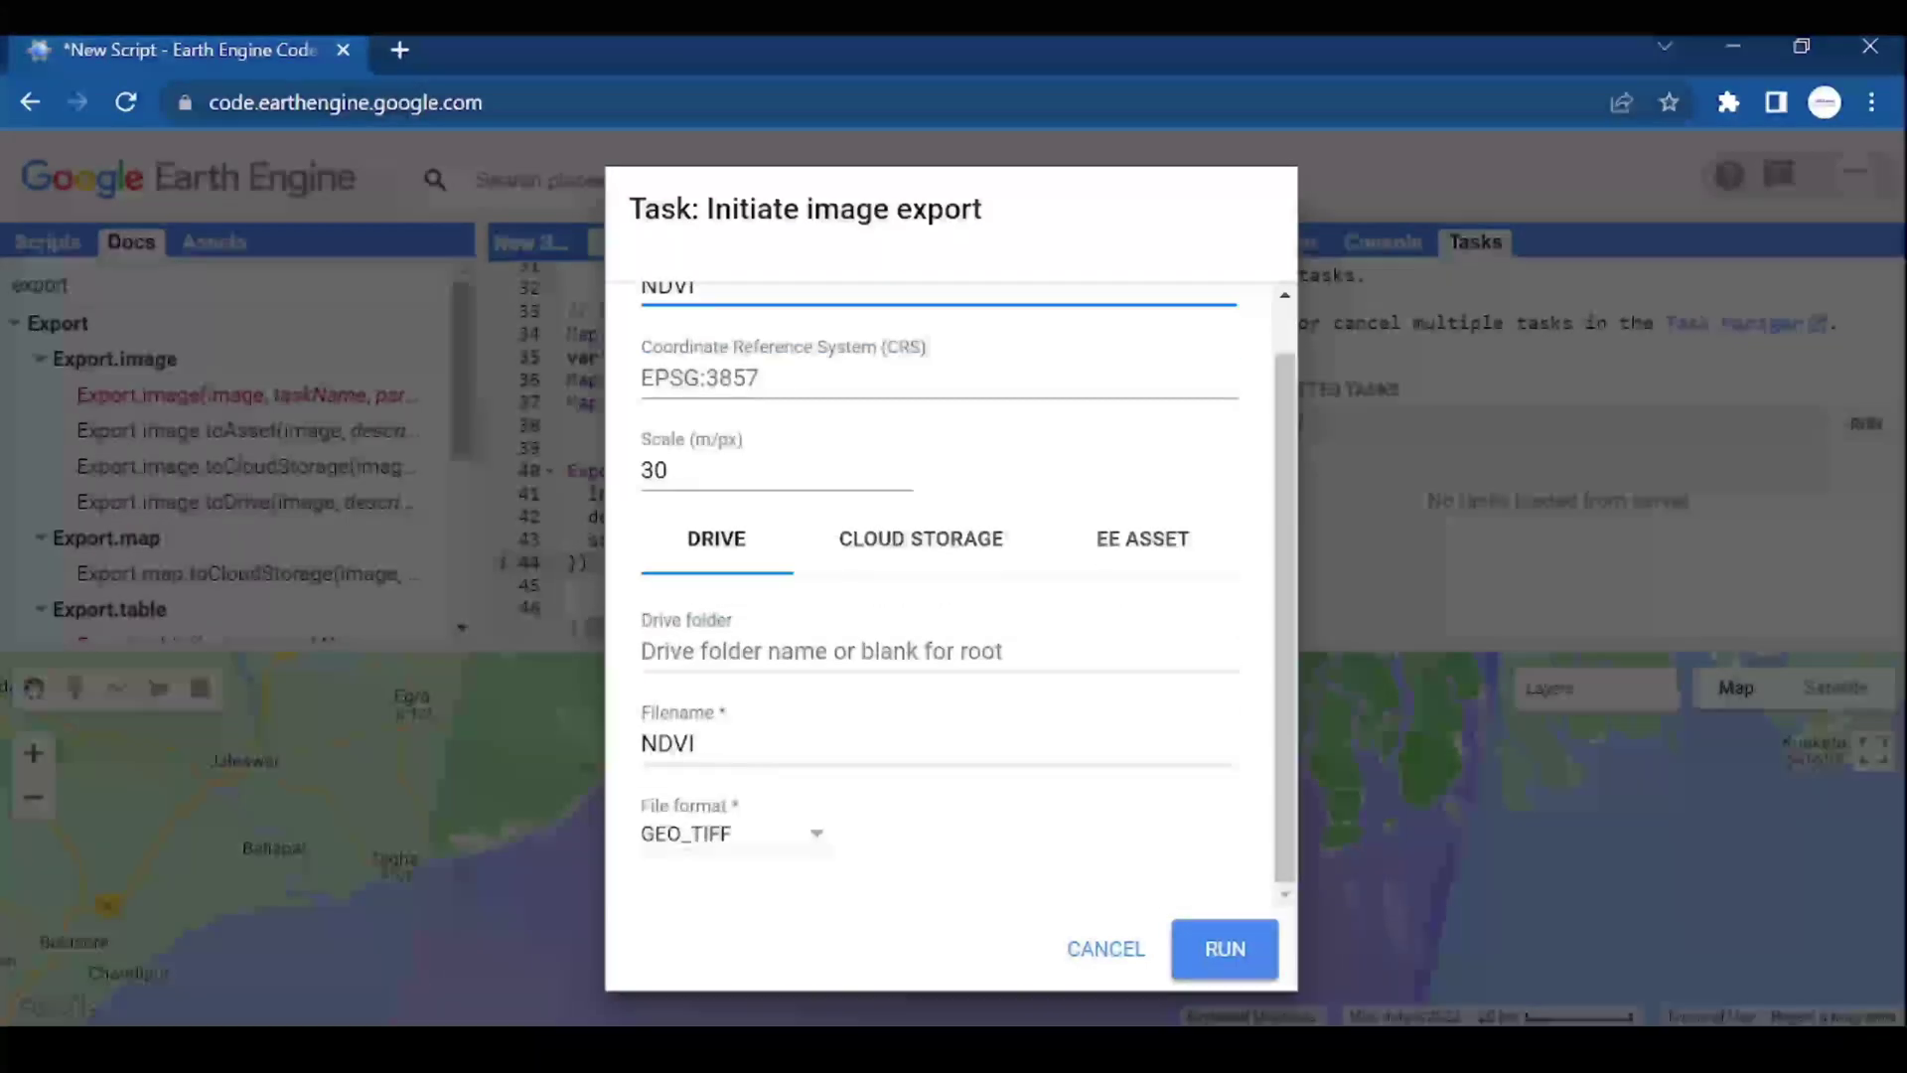
scroll(938, 596, up, 1)
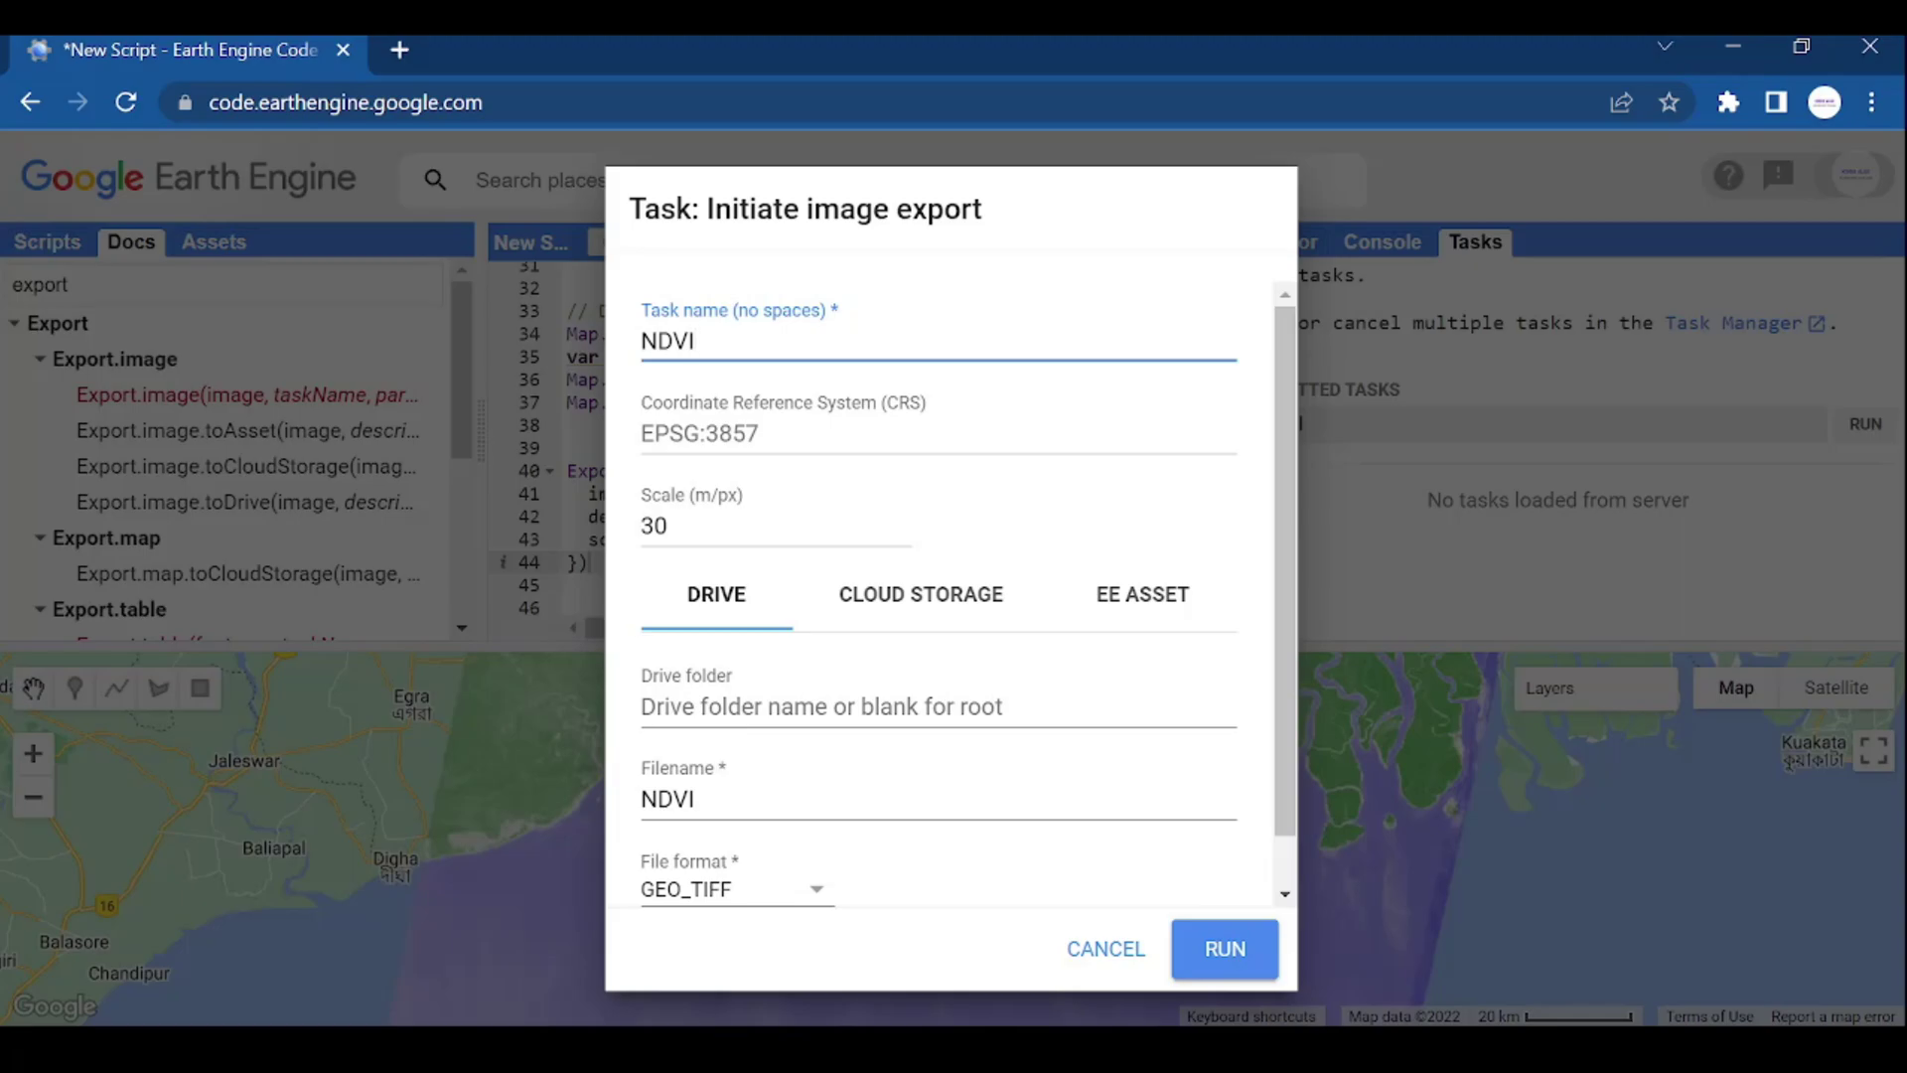
Submit the NDVI export to Drive as GeoTIFF at scale 30
click(1225, 948)
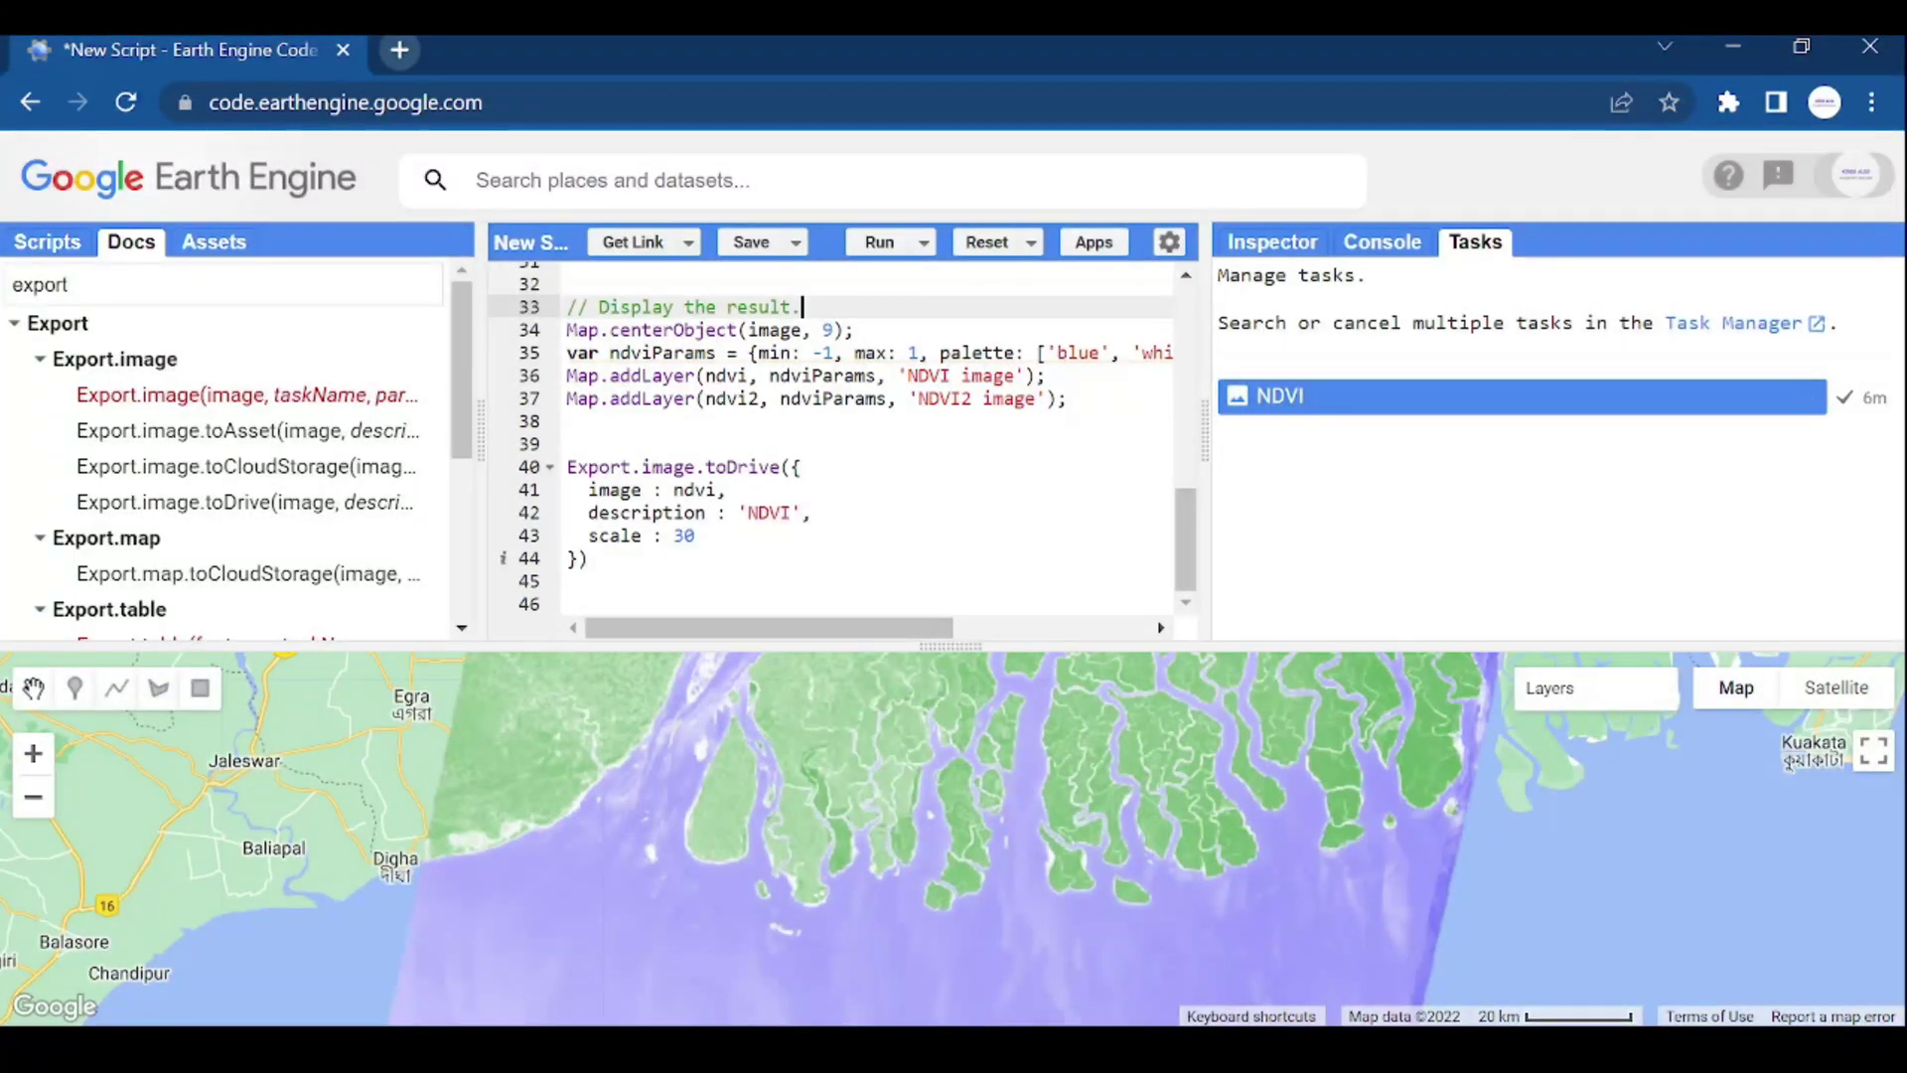
Open Google Drive in a new browser tab via the Google apps menu
click(400, 50)
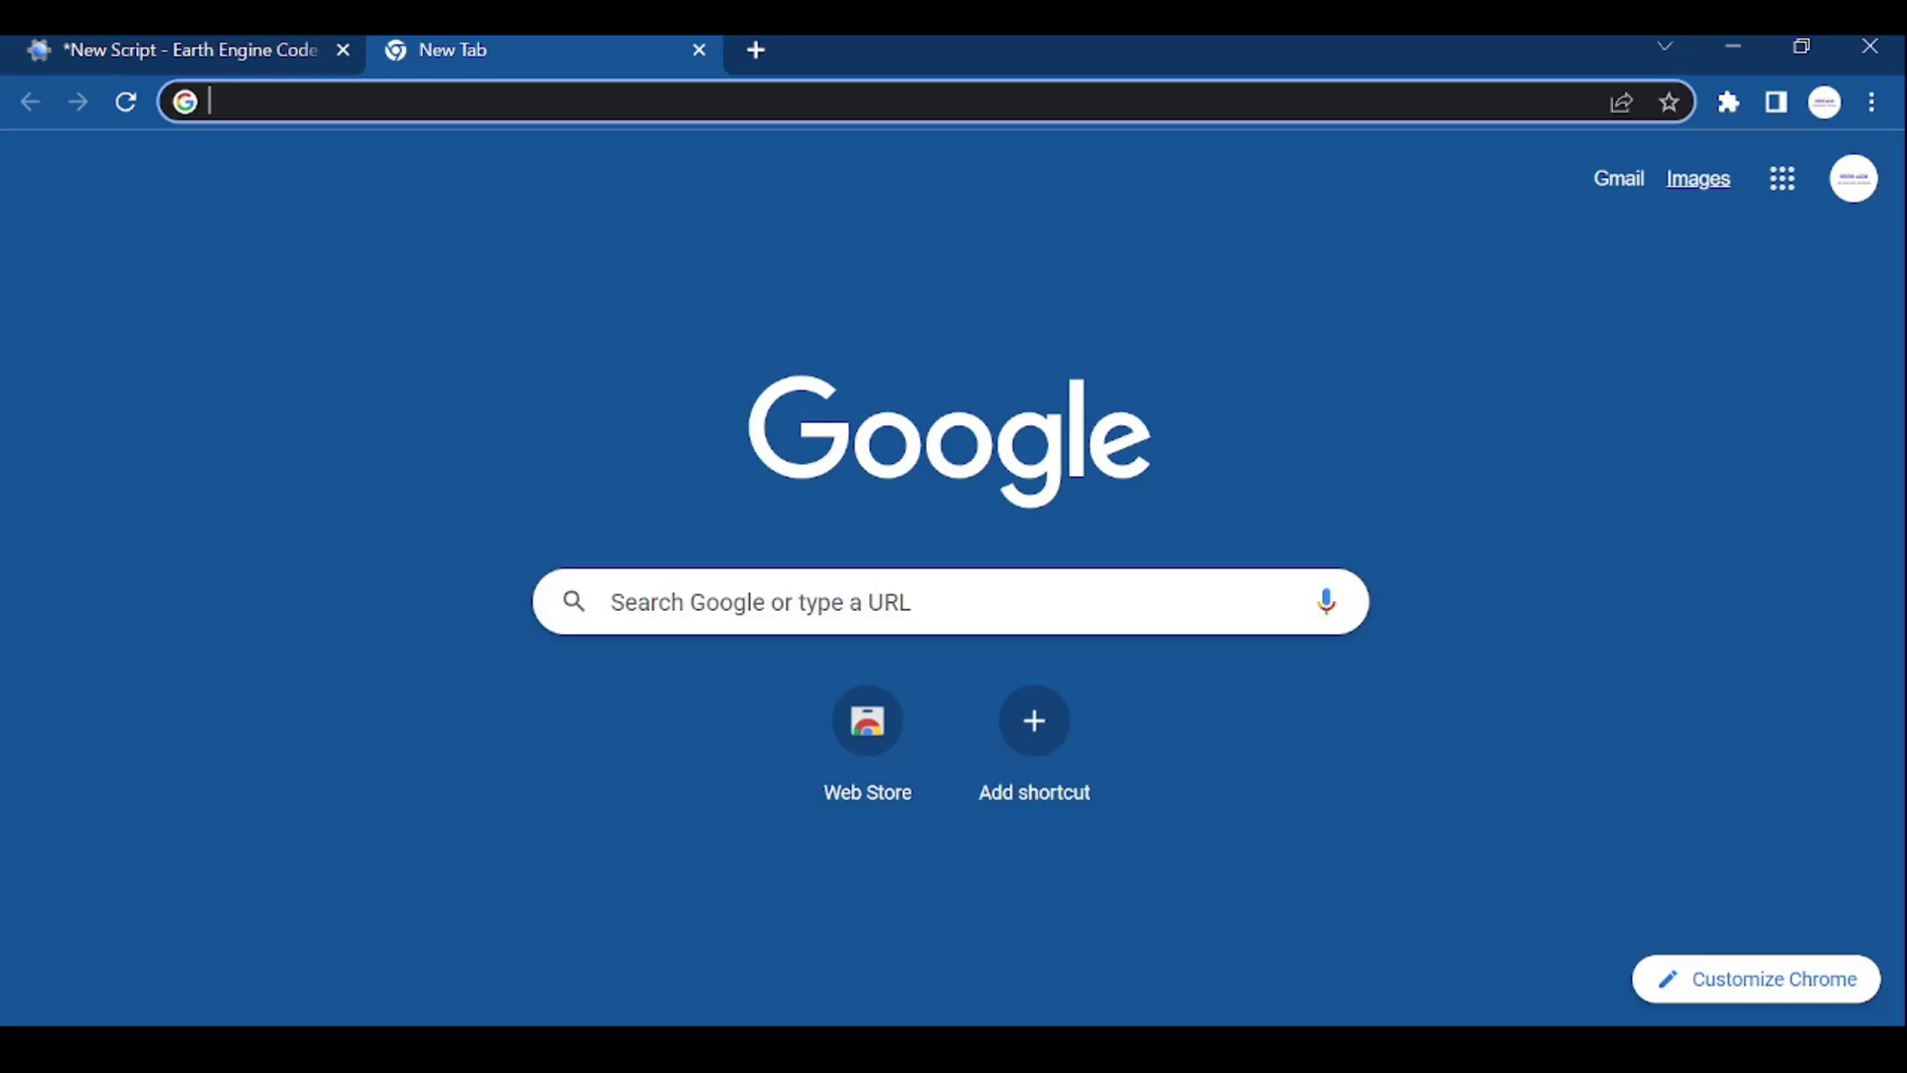
click(1782, 178)
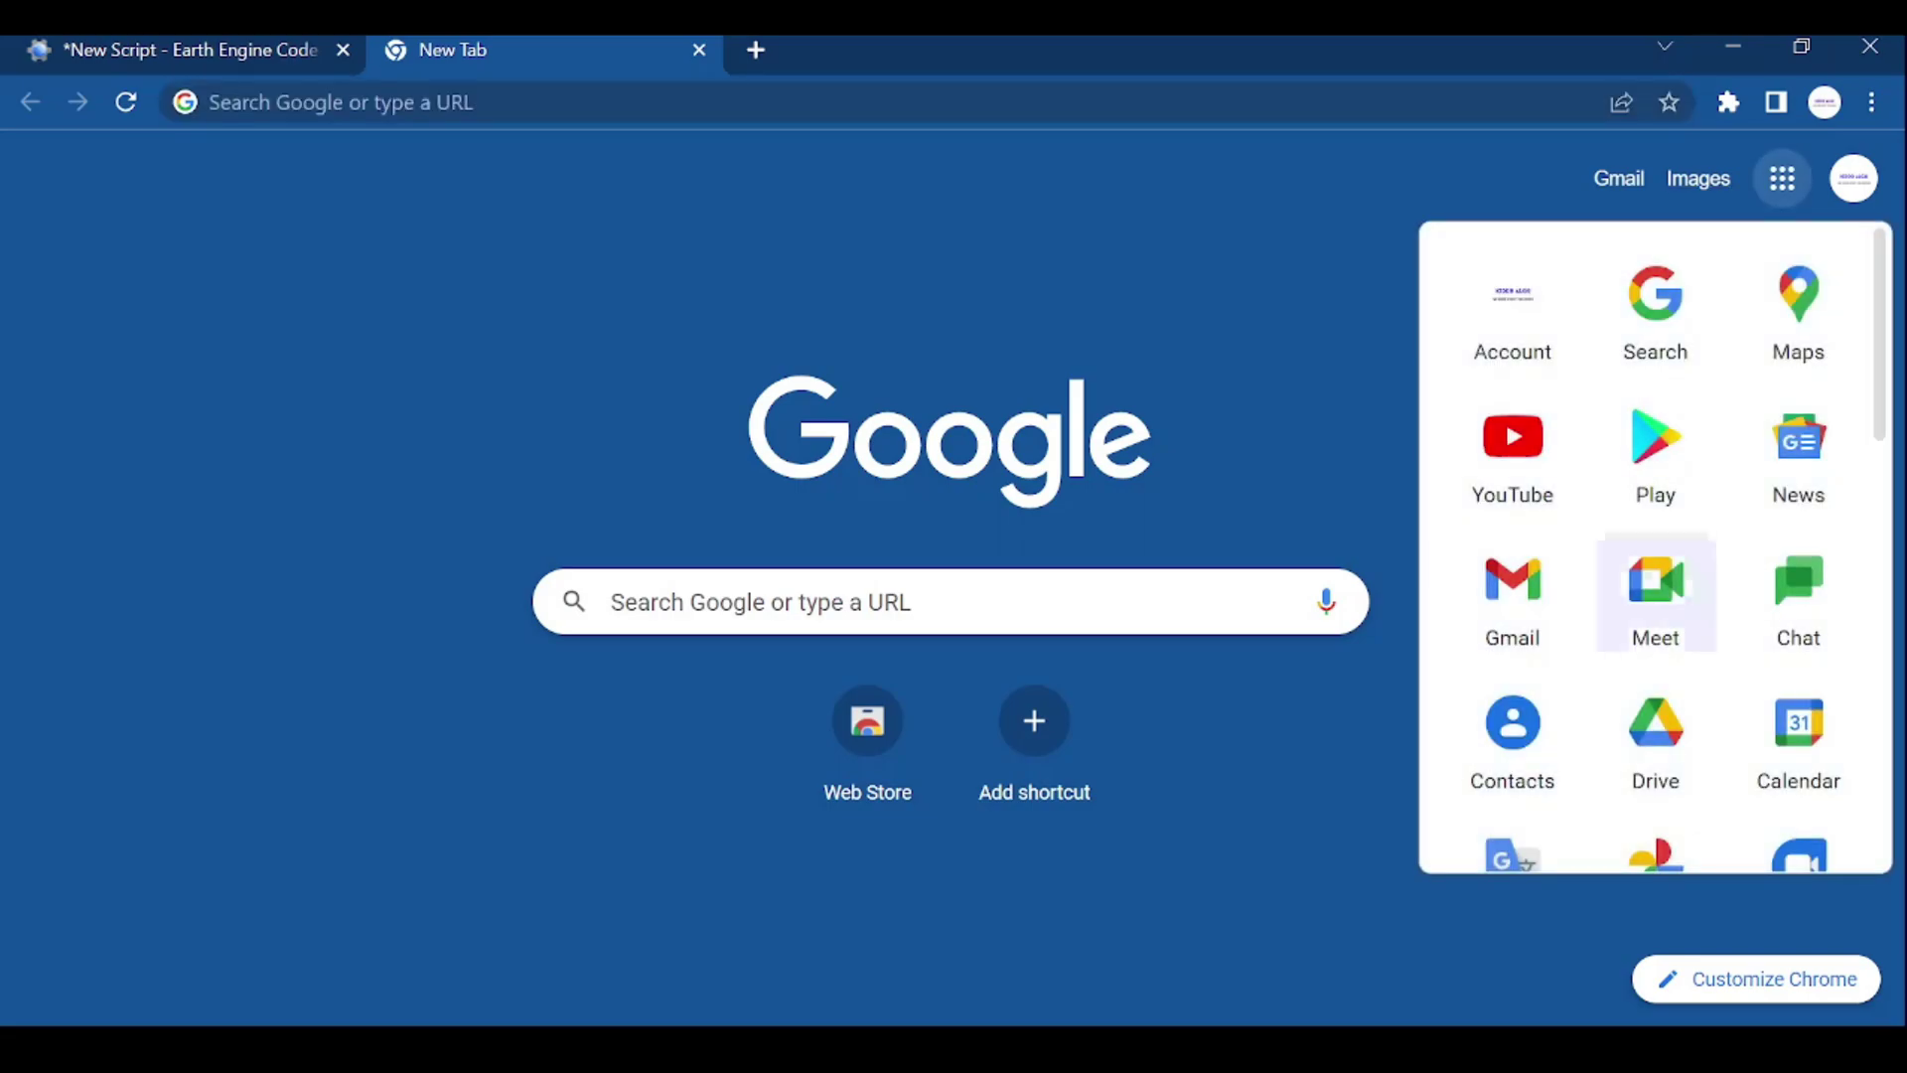
click(1655, 737)
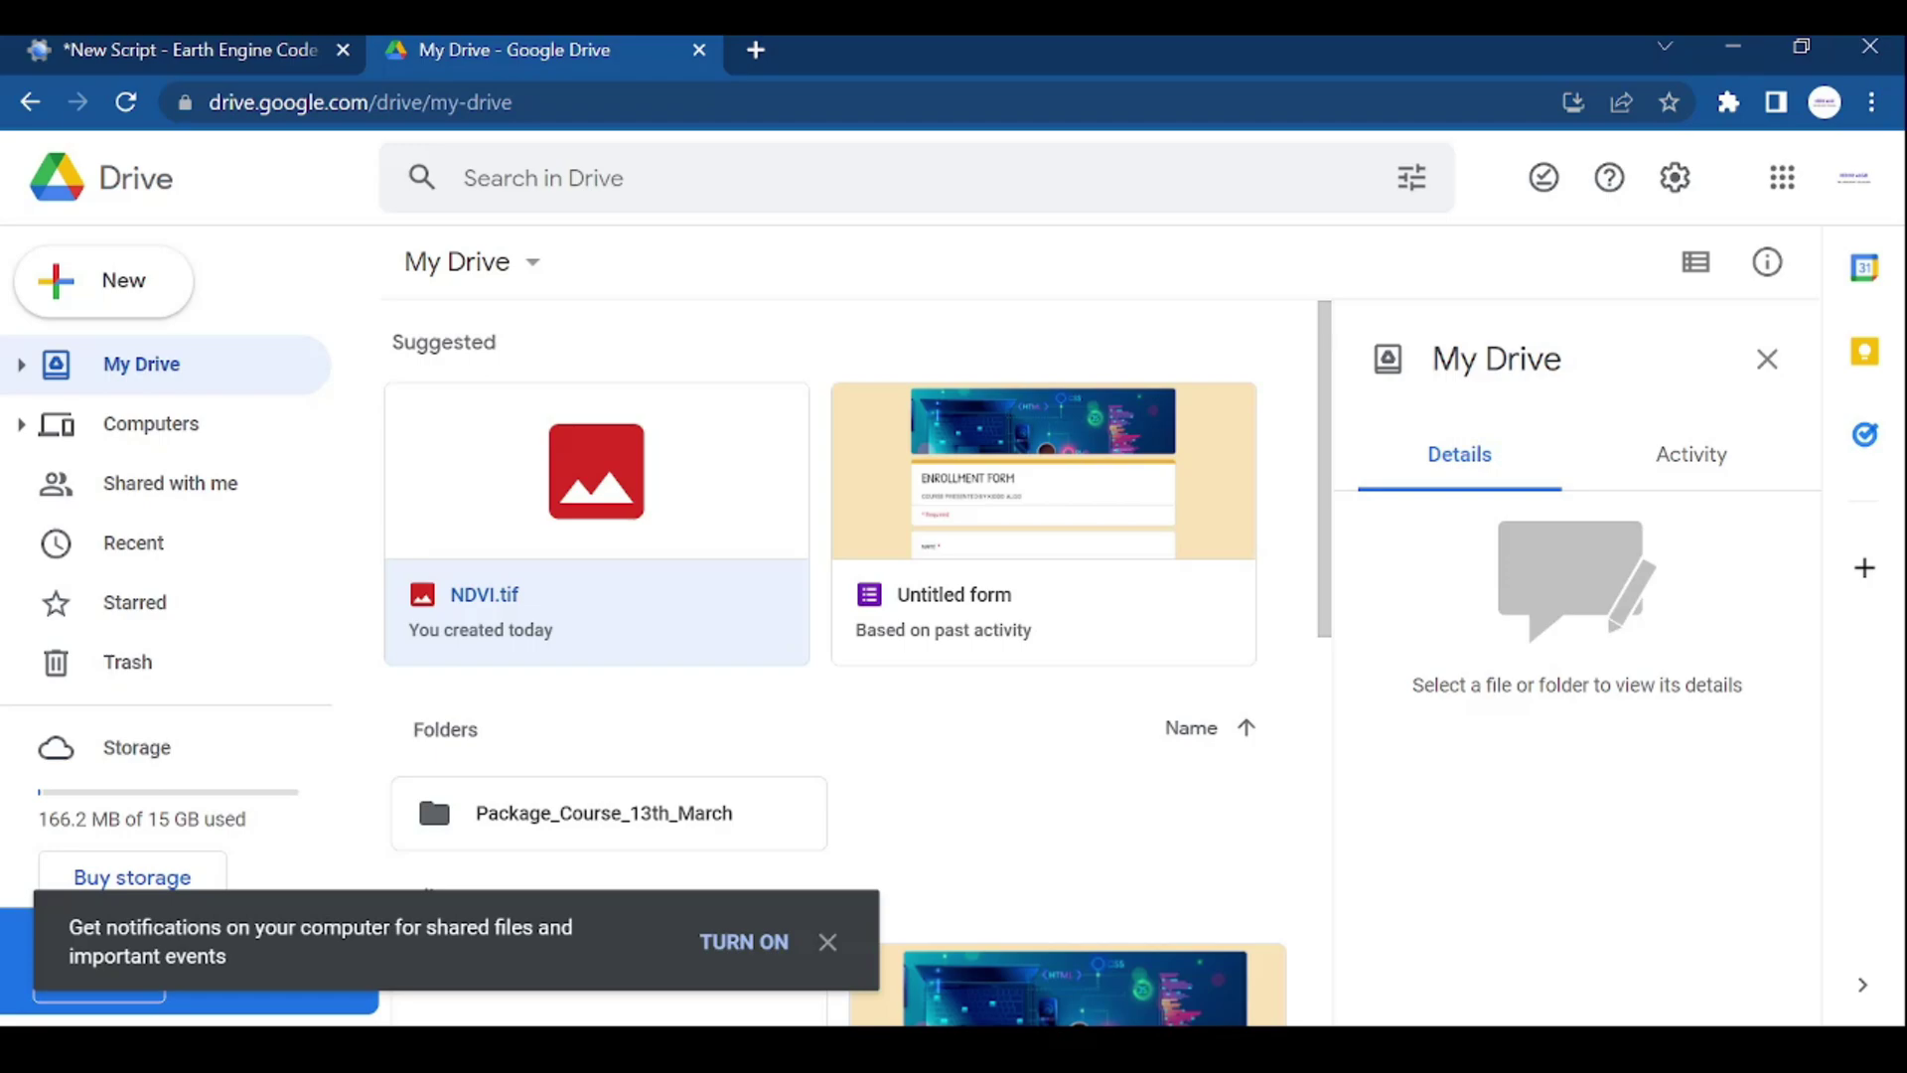
Download NDVI.tif from Drive despite the virus-scan warning
right_click(649, 597)
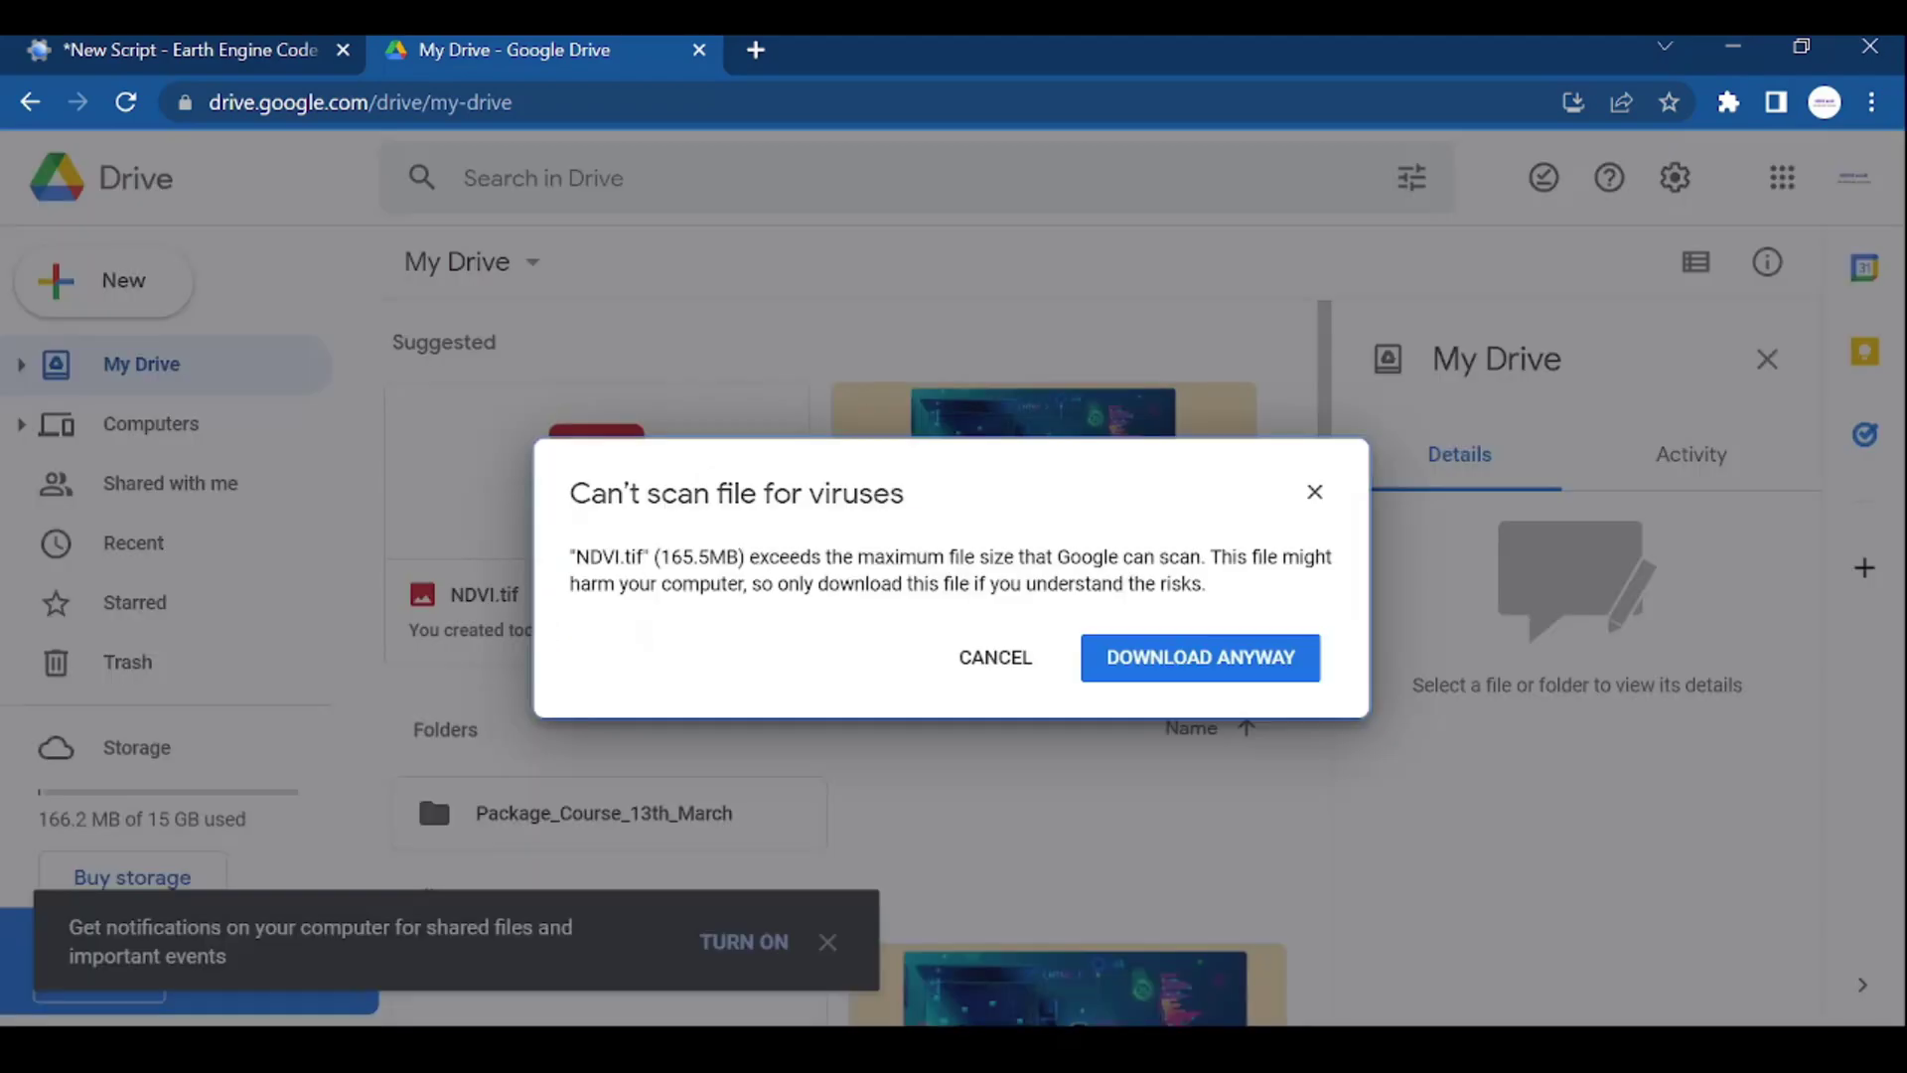
click(1200, 655)
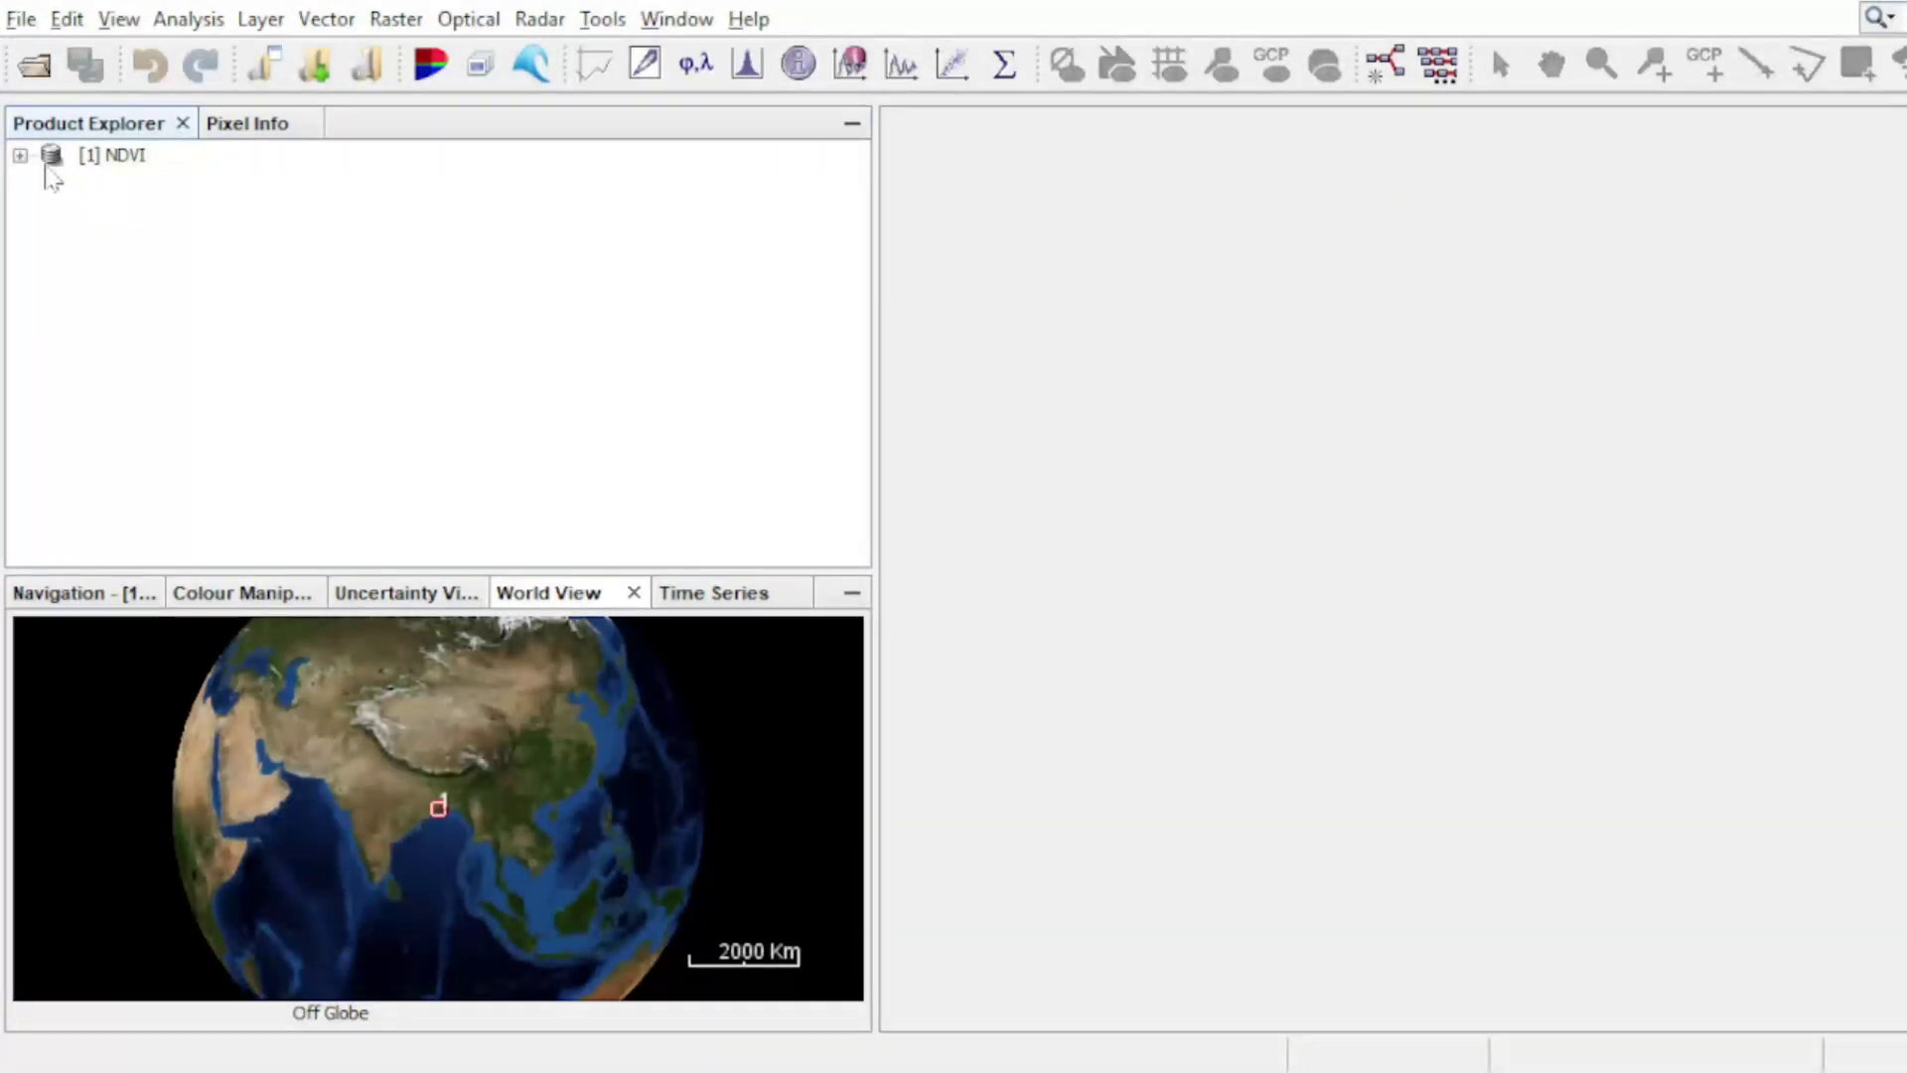
Expand the NDVI product's Bands folder and open band_1 as an image
click(22, 156)
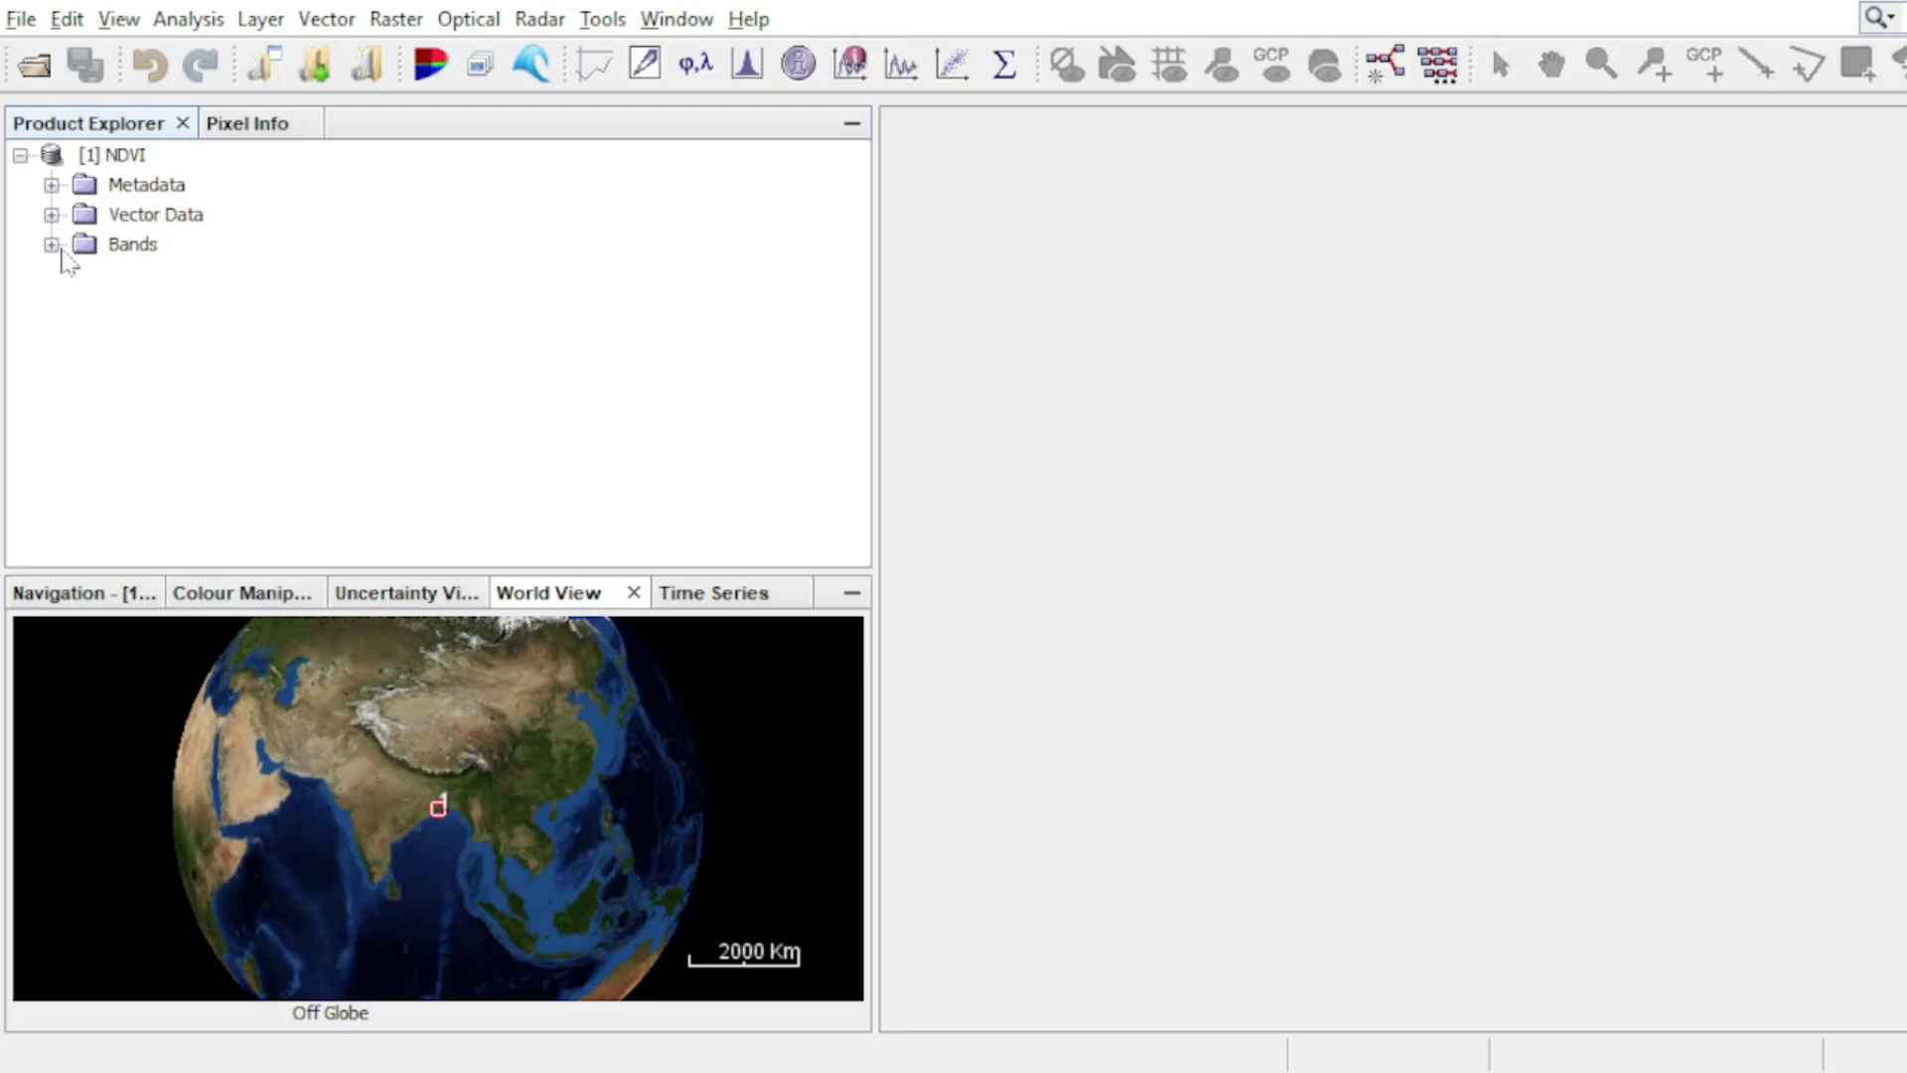
click(52, 245)
click(172, 274)
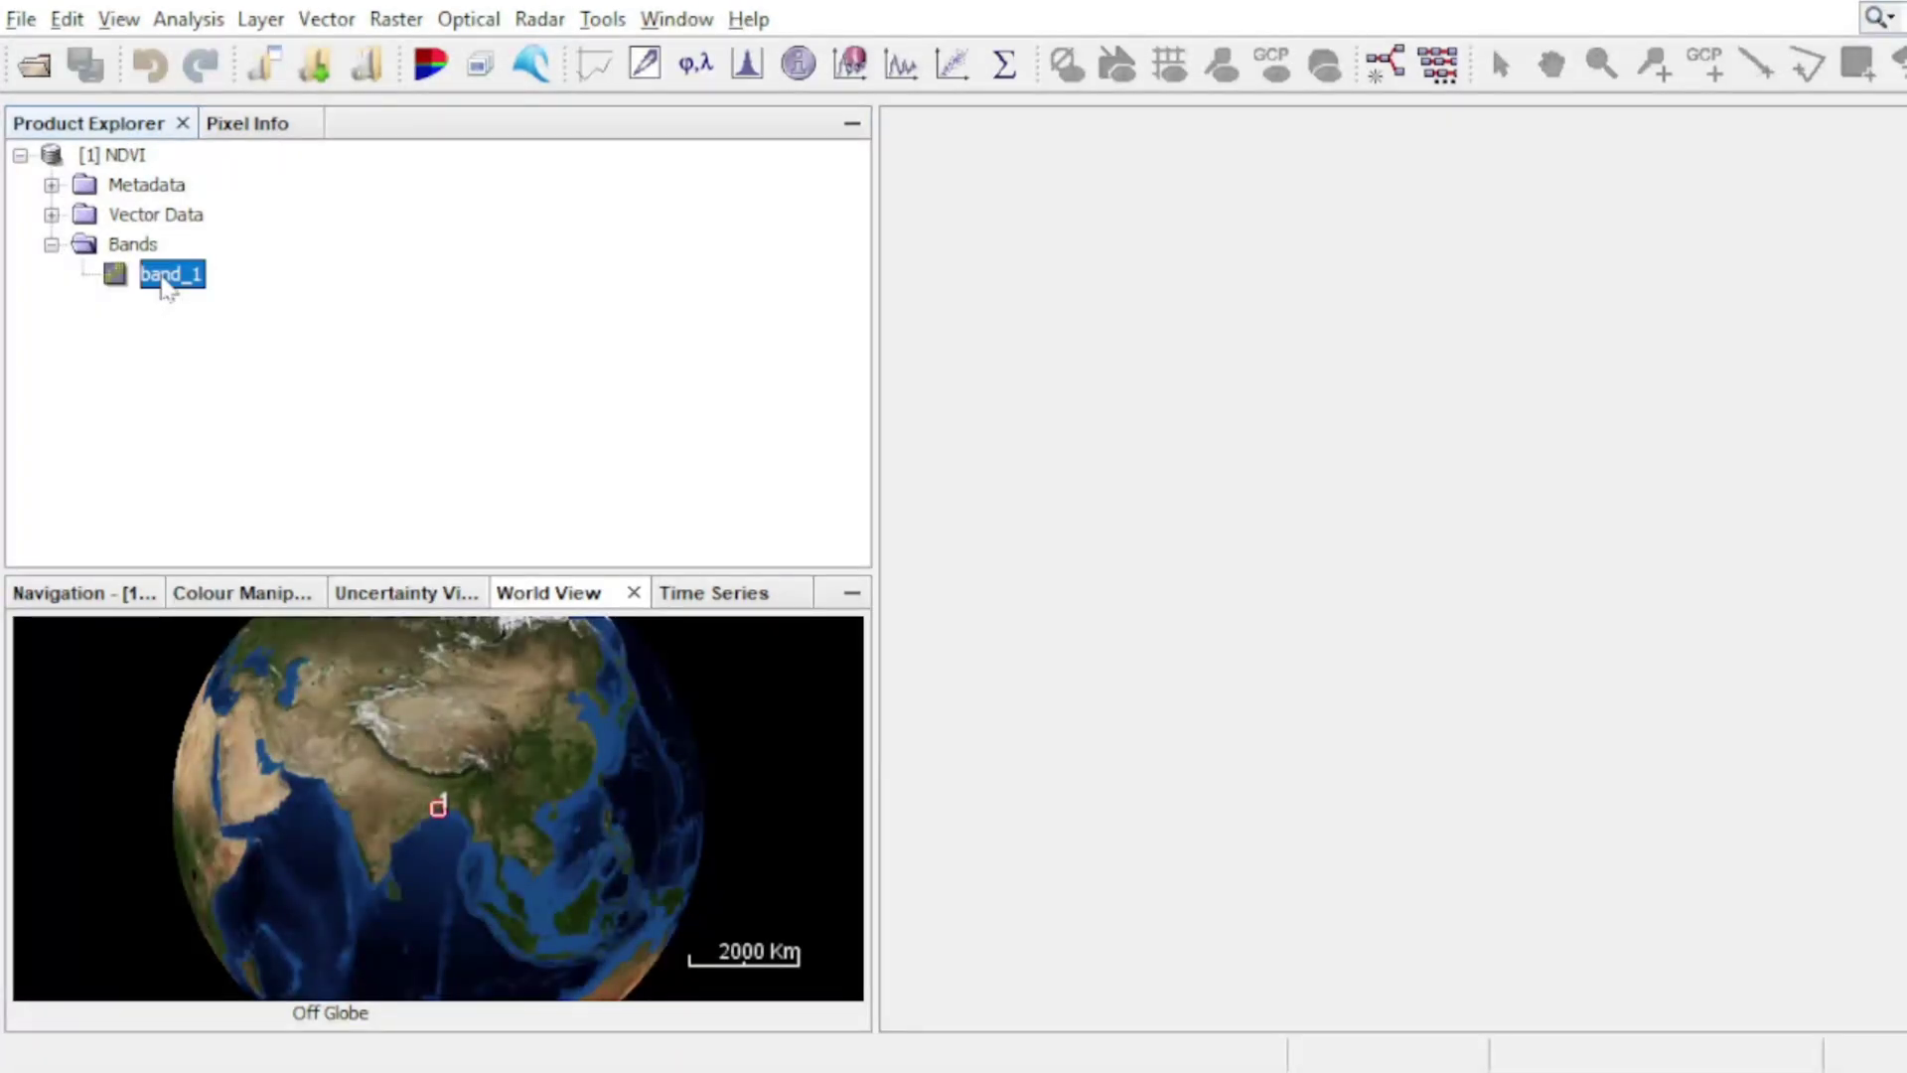
double_click(168, 276)
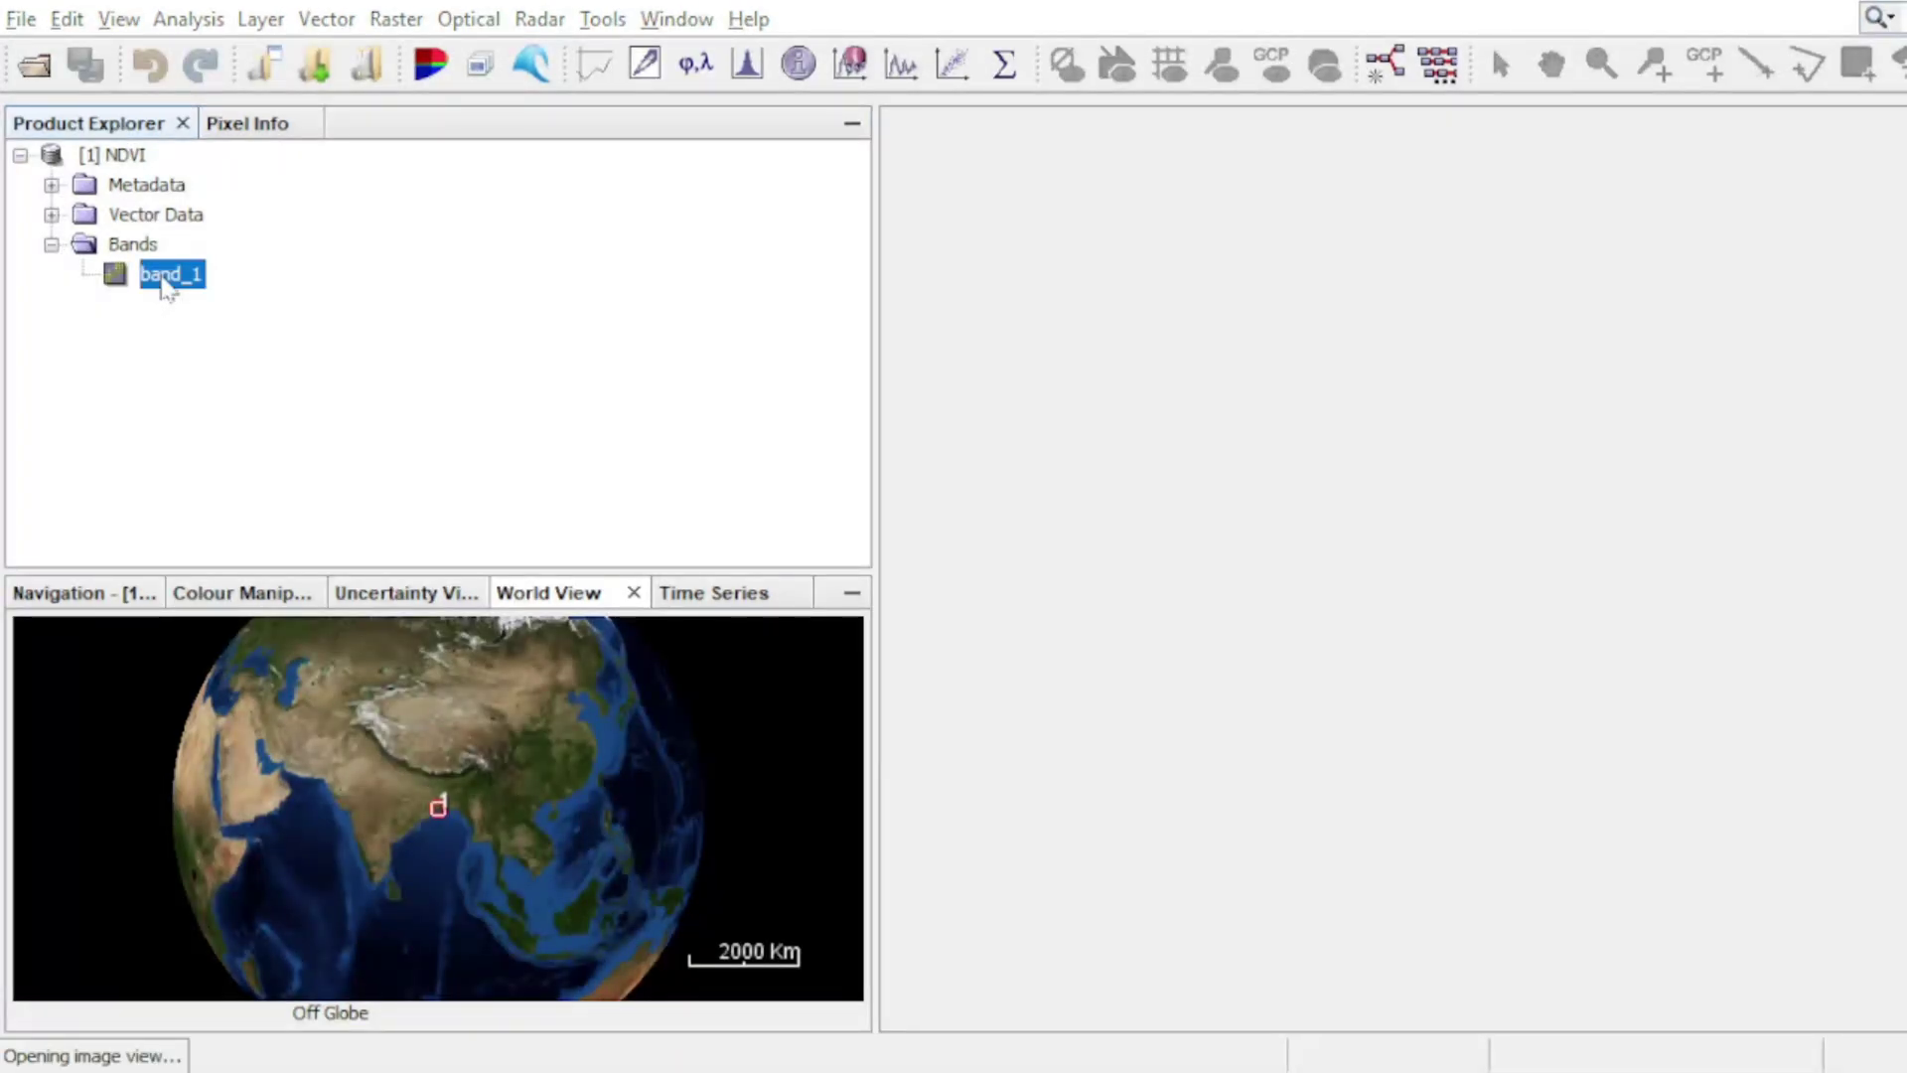